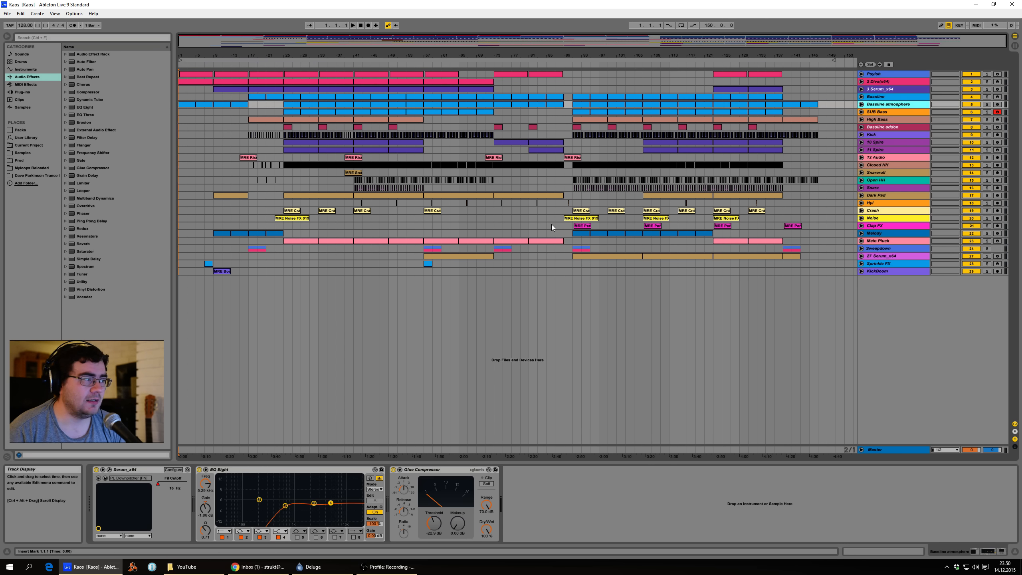
# - Go through every track from Psyish down to KickBoom and back up to view each track's devices
pyautogui.click(893, 74)
pyautogui.press('Down')
pyautogui.press('Down')
pyautogui.press('Down')
pyautogui.press('Down')
pyautogui.press('Down')
pyautogui.press('Down')
pyautogui.press('Down')
pyautogui.press('Down')
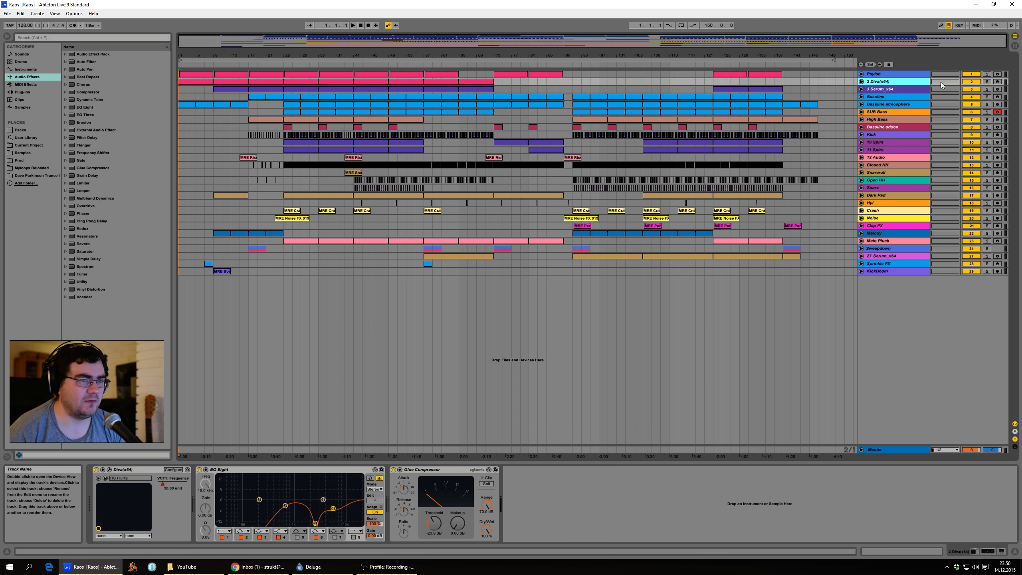
pyautogui.press('Down')
pyautogui.press('Down')
pyautogui.press('Down')
pyautogui.press('Down')
pyautogui.press('Down')
pyautogui.press('Down')
pyautogui.press('Down')
pyautogui.press('Down')
pyautogui.press('Down')
pyautogui.press('Down')
pyautogui.press('Down')
pyautogui.press('Down')
pyautogui.press('Down')
pyautogui.press('Down')
pyautogui.press('Down')
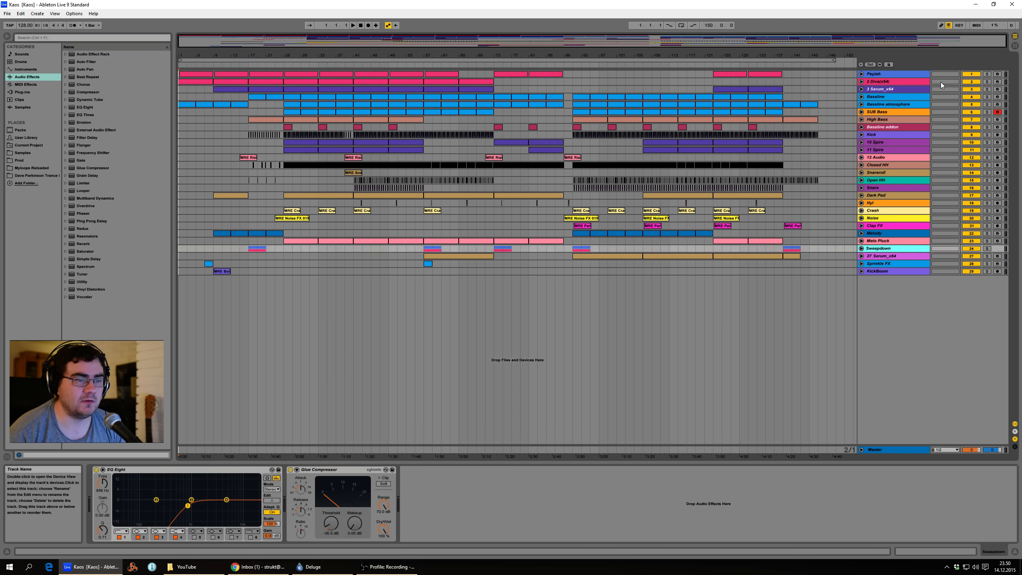
pyautogui.press('Down')
pyautogui.press('Down')
pyautogui.press('Down')
pyautogui.press('Down')
pyautogui.press('Up')
pyautogui.press('Up')
pyautogui.press('Up')
pyautogui.press('Up')
pyautogui.press('Up')
pyautogui.press('Up')
pyautogui.press('Up')
pyautogui.press('Up')
pyautogui.press('Up')
pyautogui.press('Up')
pyautogui.press('Up')
pyautogui.press('Up')
pyautogui.press('Up')
pyautogui.press('Up')
pyautogui.press('Up')
pyautogui.press('Up')
pyautogui.press('Up')
pyautogui.press('Up')
pyautogui.press('Up')
pyautogui.press('Up')
pyautogui.press('Up')
pyautogui.press('Up')
pyautogui.press('Up')
pyautogui.press('Up')
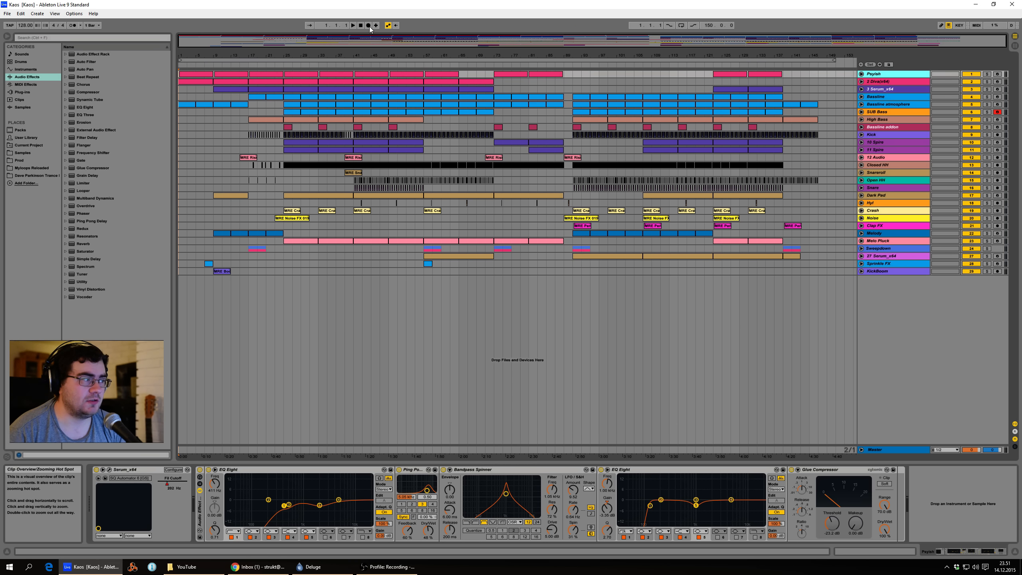
# - Play the arrangement from the start, skipping ahead through several sections to preview the song, and stop playback
pyautogui.click(353, 25)
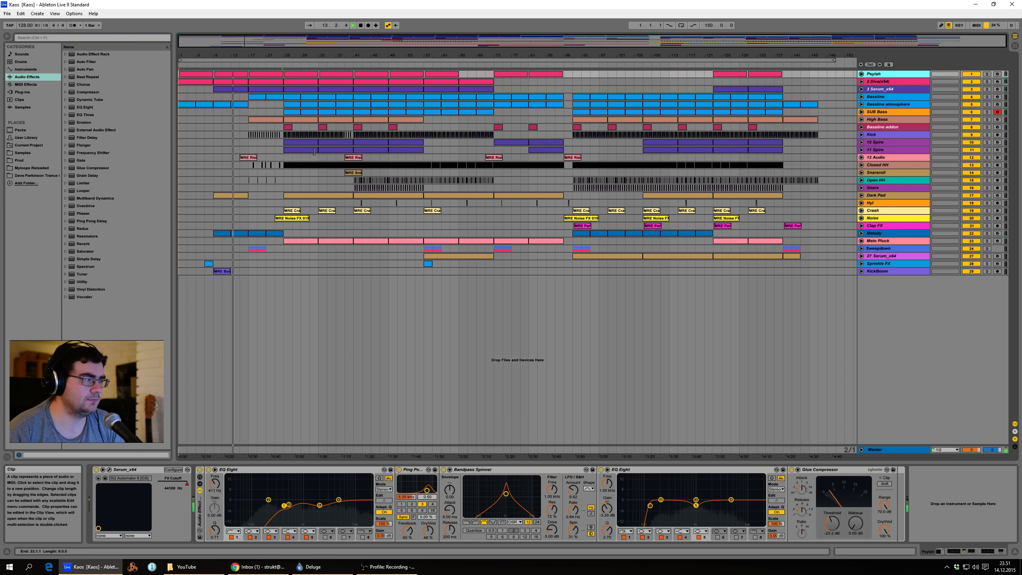
pyautogui.click(282, 66)
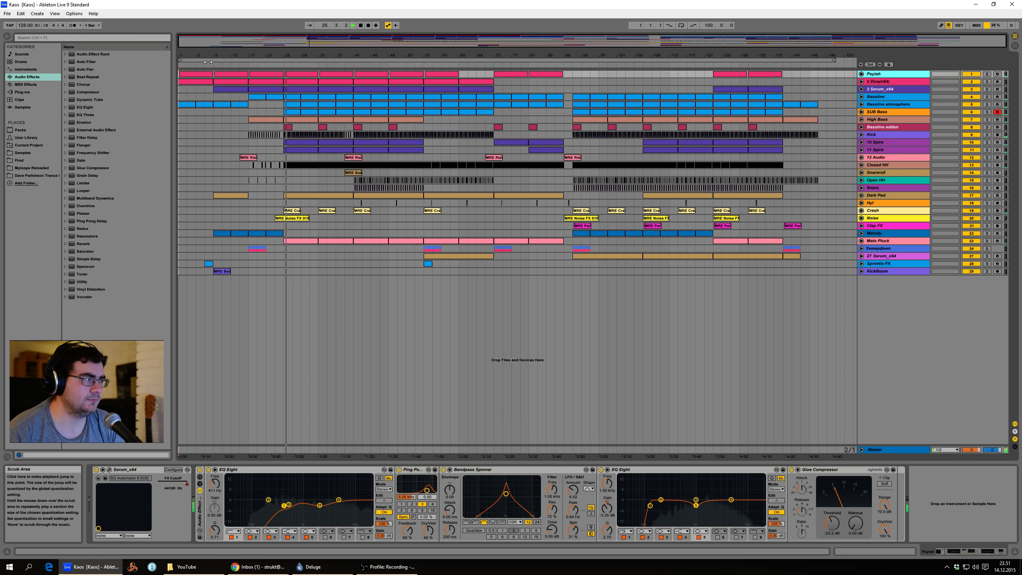
pyautogui.click(353, 64)
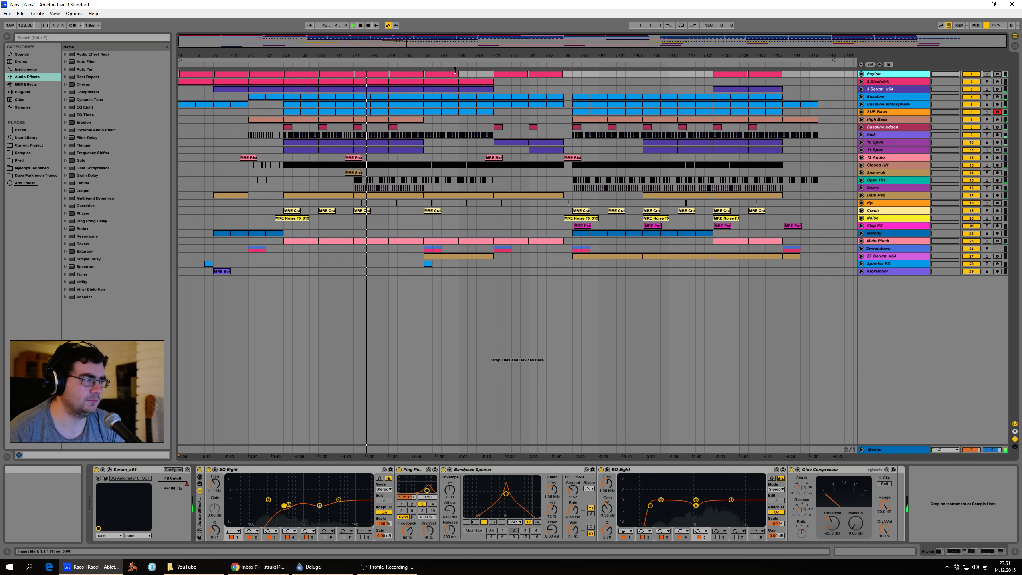
pyautogui.click(421, 63)
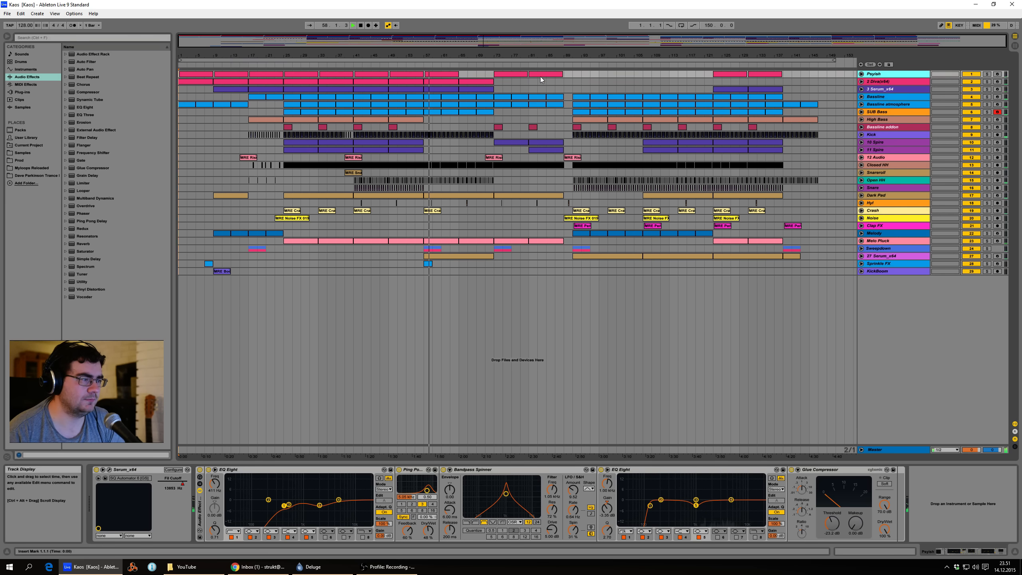
pyautogui.click(648, 68)
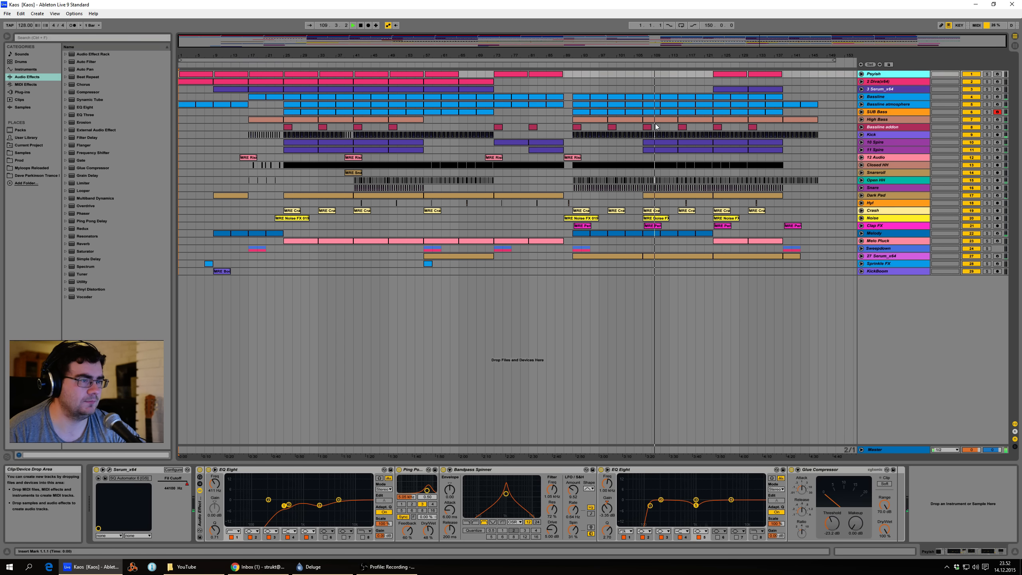
pyautogui.click(359, 26)
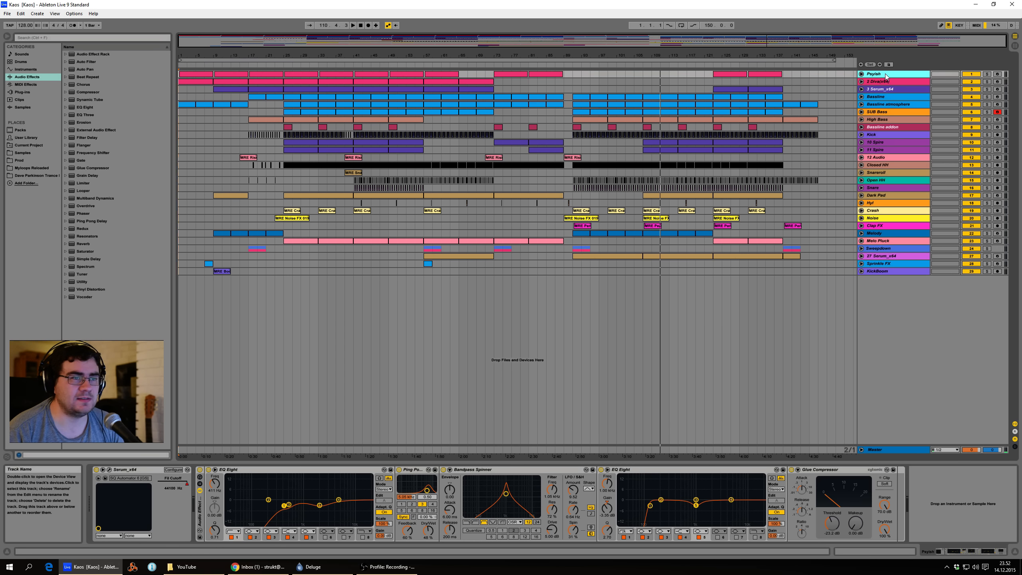
# - Unfold and solo the Psyish track, and listen to it alone from the beginning of the song
pyautogui.click(861, 74)
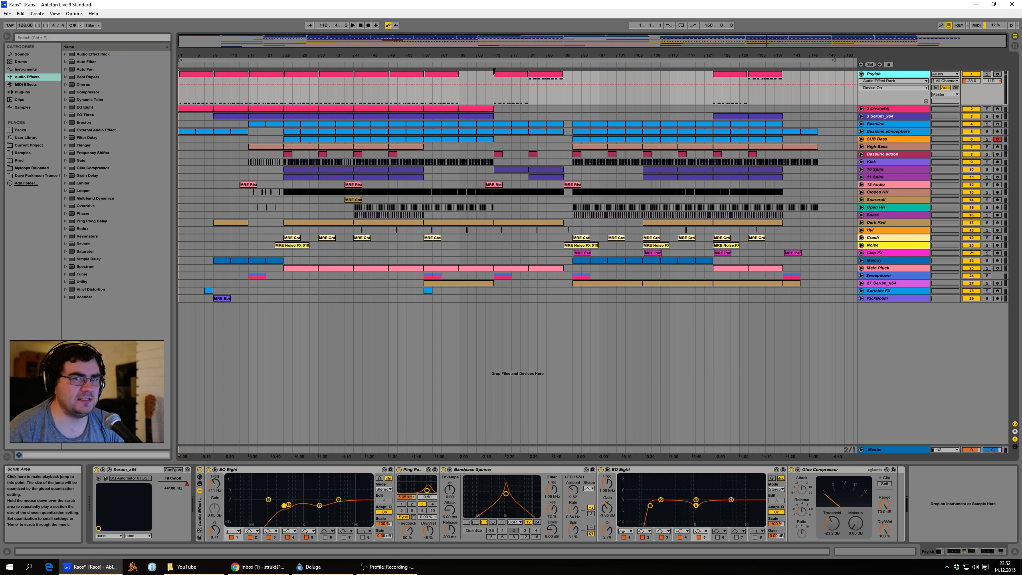
pyautogui.click(988, 76)
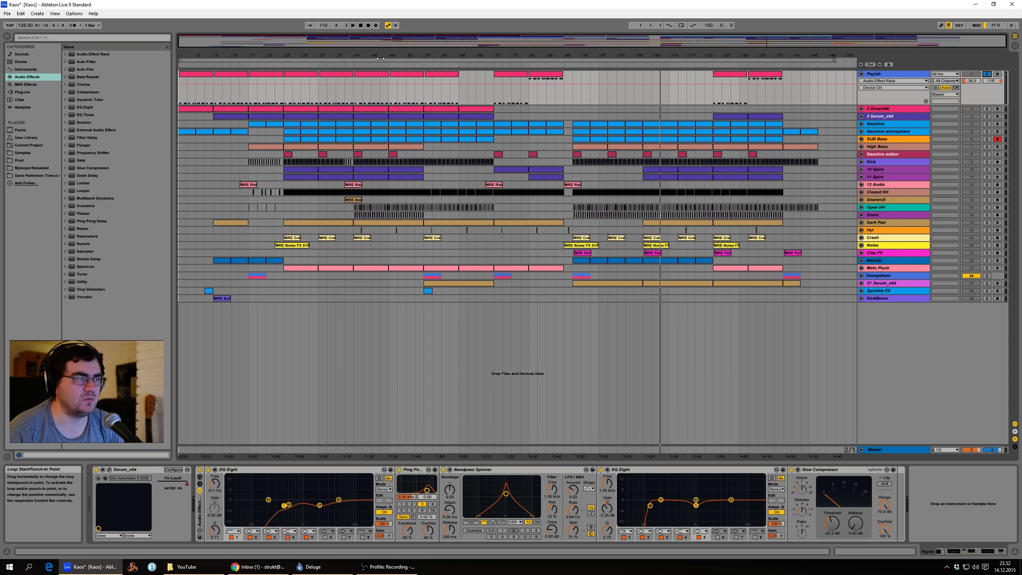
pyautogui.click(360, 25)
pyautogui.click(353, 26)
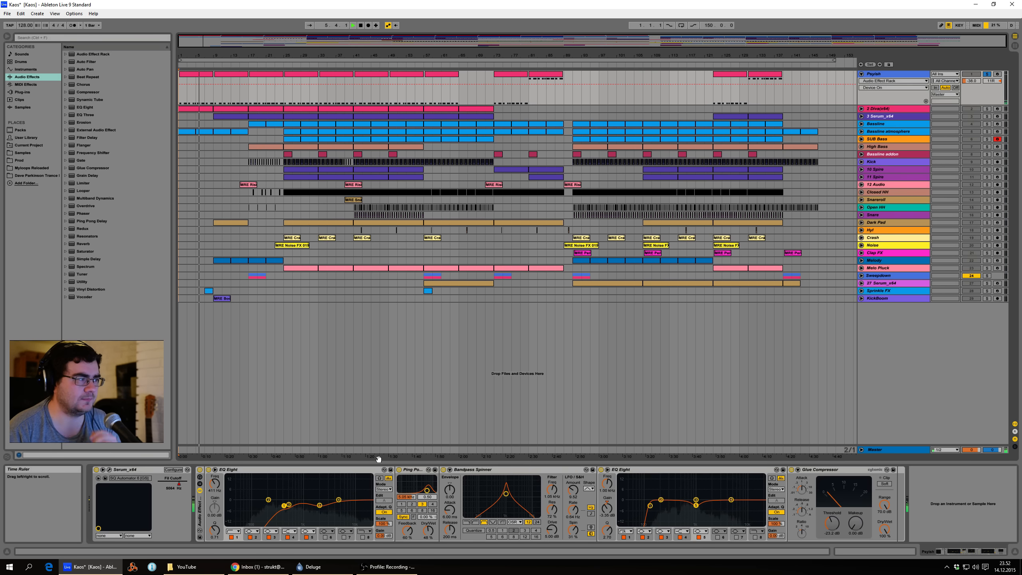
pyautogui.press('space')
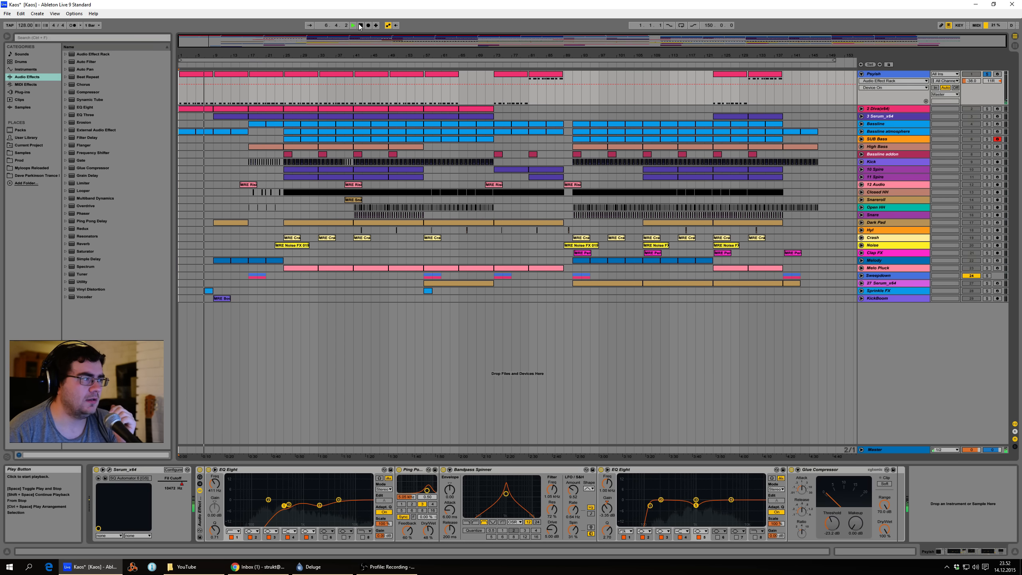
# - Open the Serum editor of the Psyish track and move its window aside, clear of the device chain
pyautogui.click(109, 470)
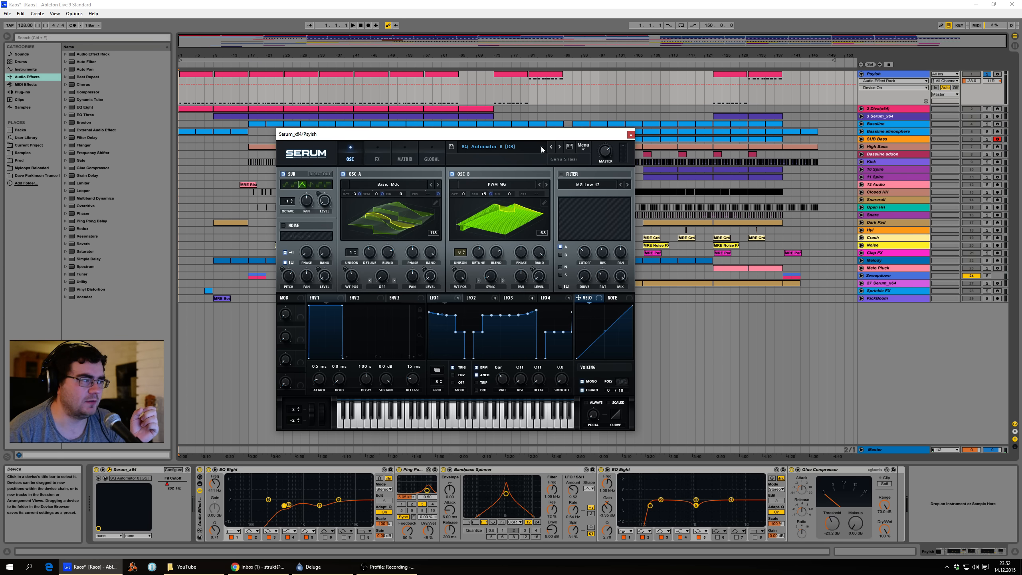
pyautogui.moveTo(511, 137); pyautogui.dragTo(684, 139)
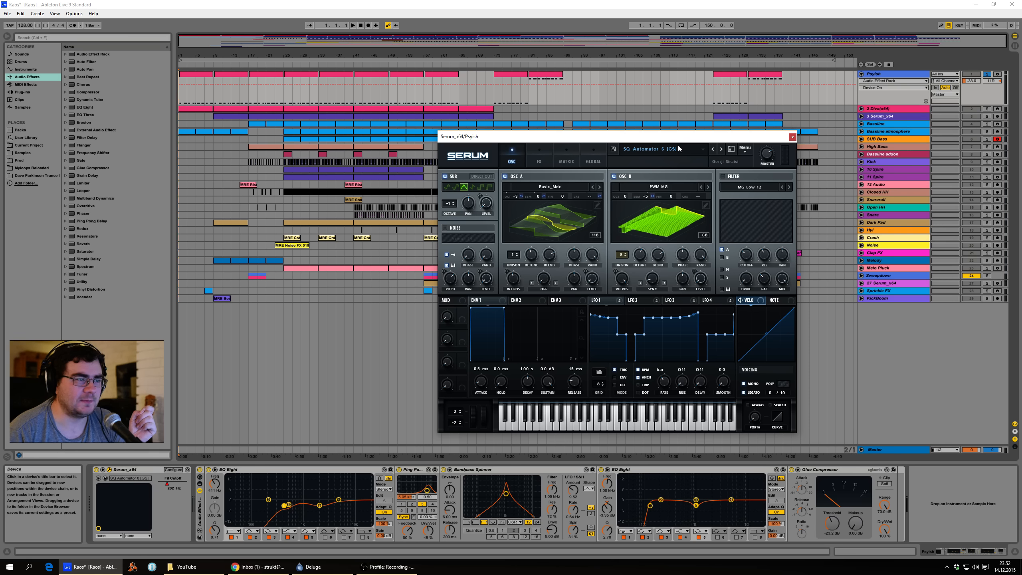
pyautogui.click(678, 149)
pyautogui.click(686, 138)
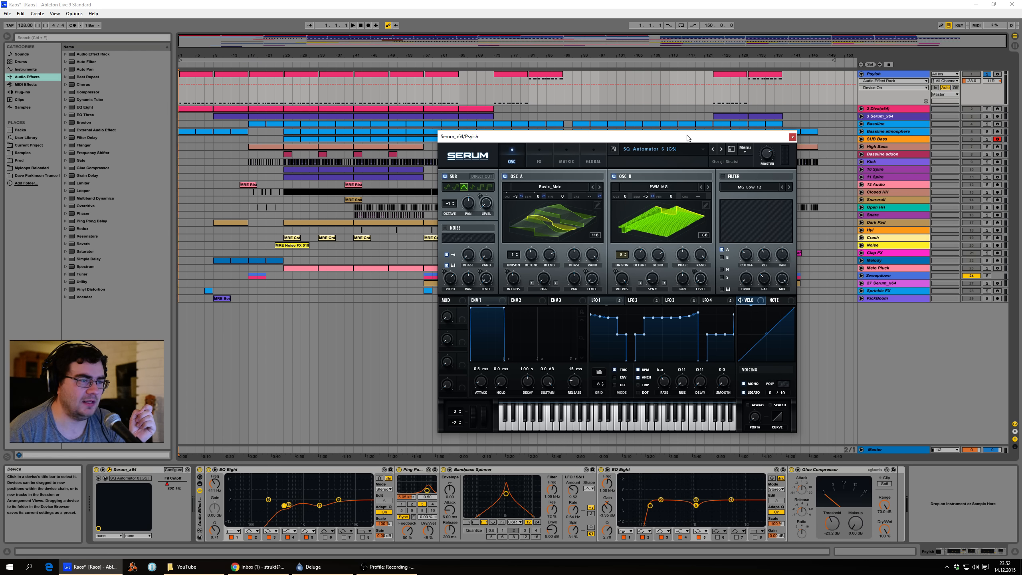
pyautogui.moveTo(687, 138); pyautogui.dragTo(703, 130)
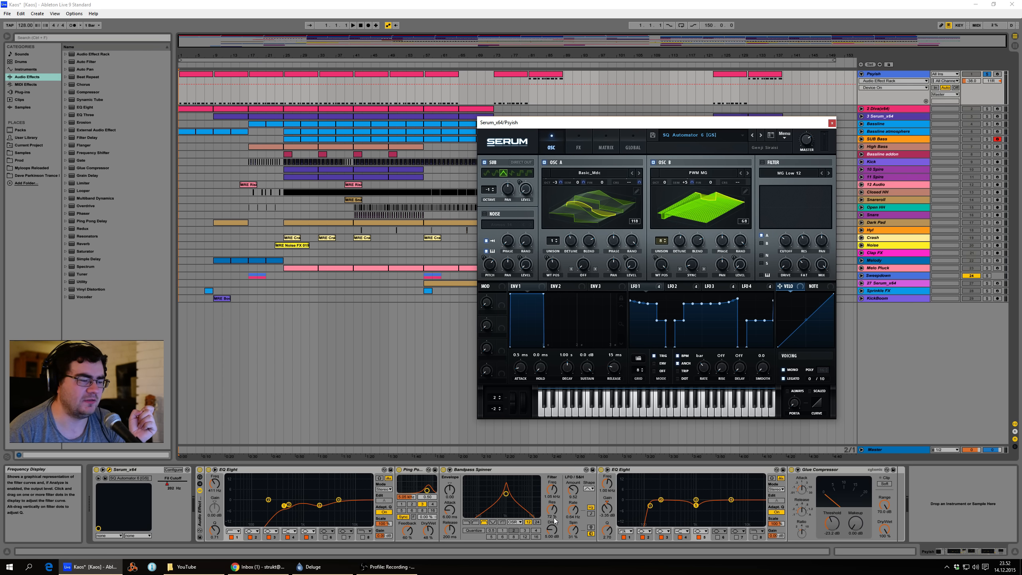
# - Bypass the Psyish track's Audio Effect Rack, listen to the dry Serum sound twice, and re-enable the rack
pyautogui.click(200, 469)
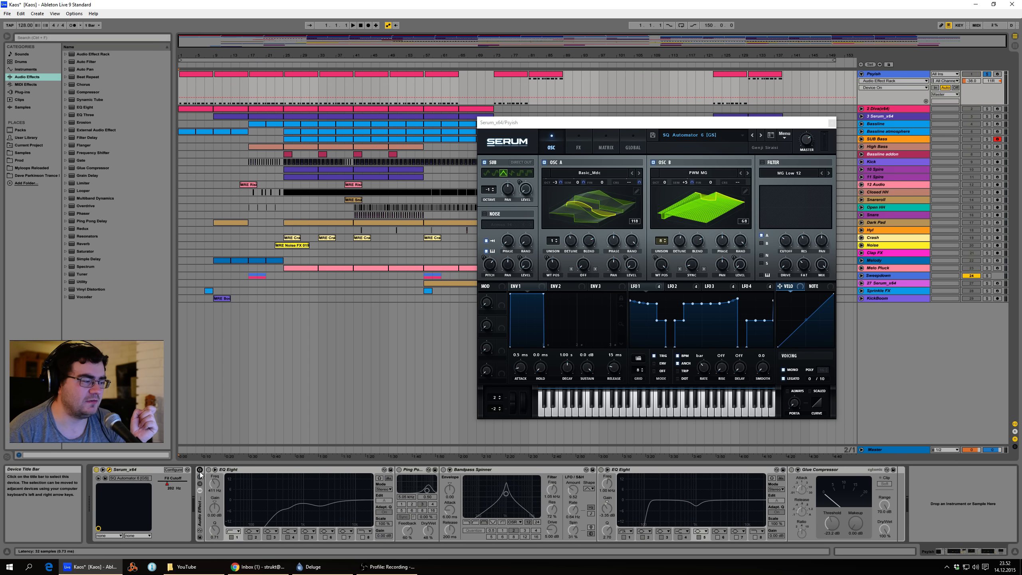
pyautogui.click(353, 25)
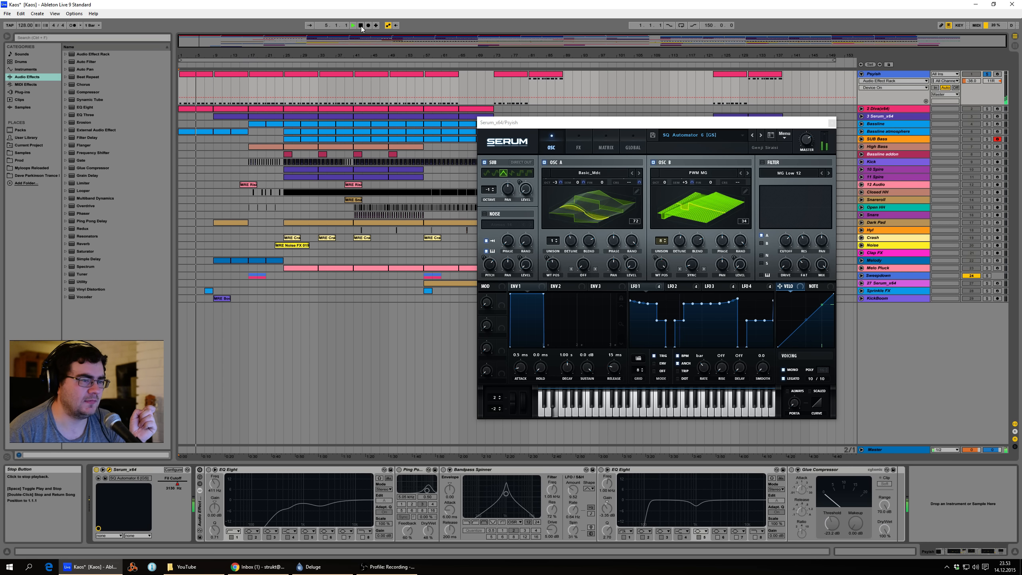
pyautogui.click(361, 26)
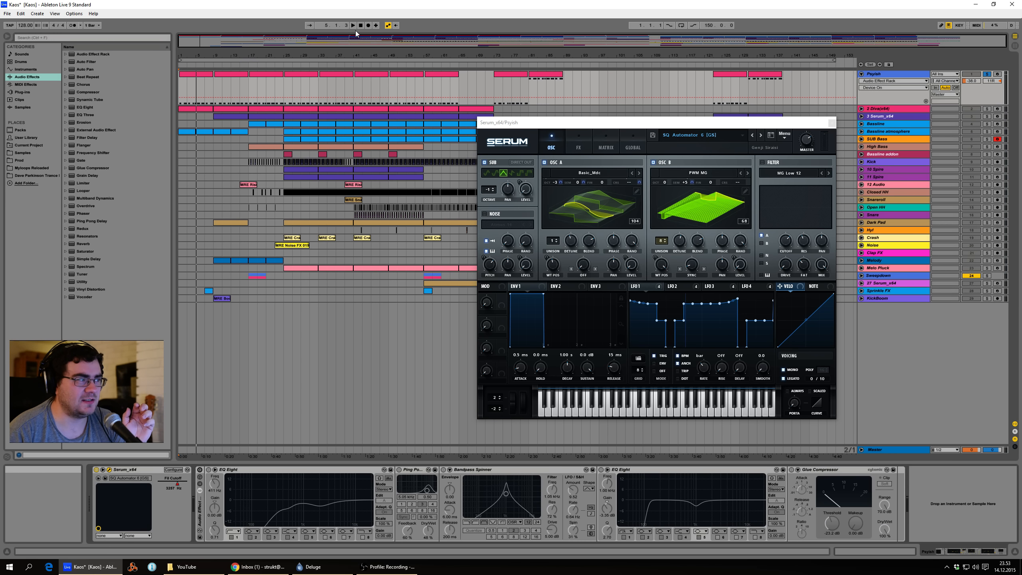
pyautogui.click(353, 26)
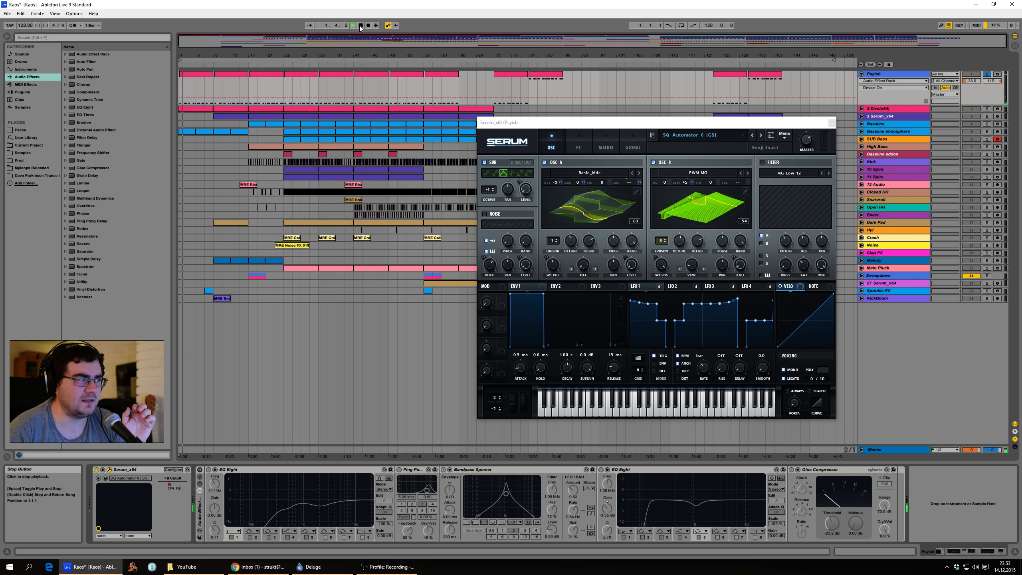
pyautogui.click(360, 26)
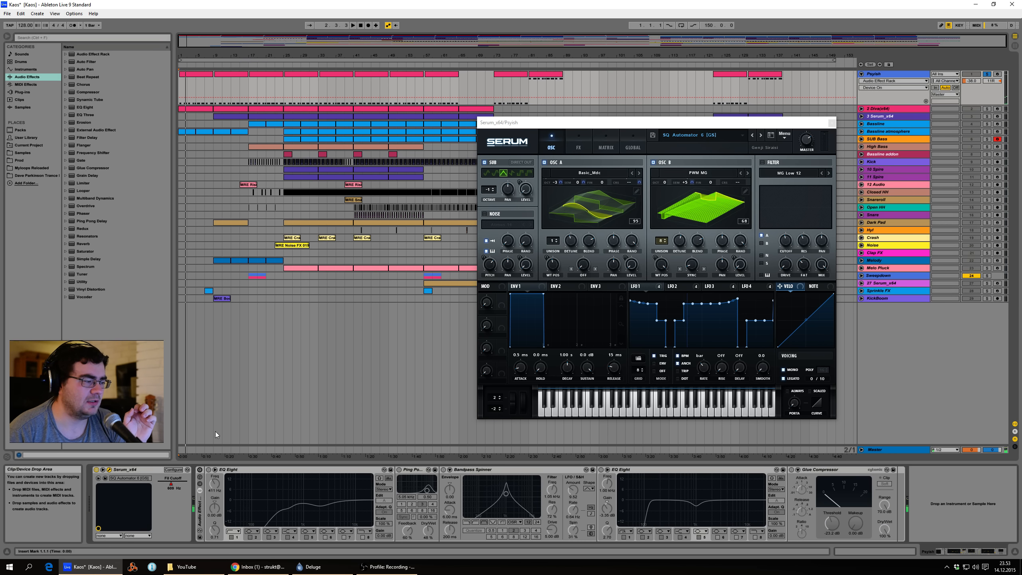
pyautogui.click(200, 470)
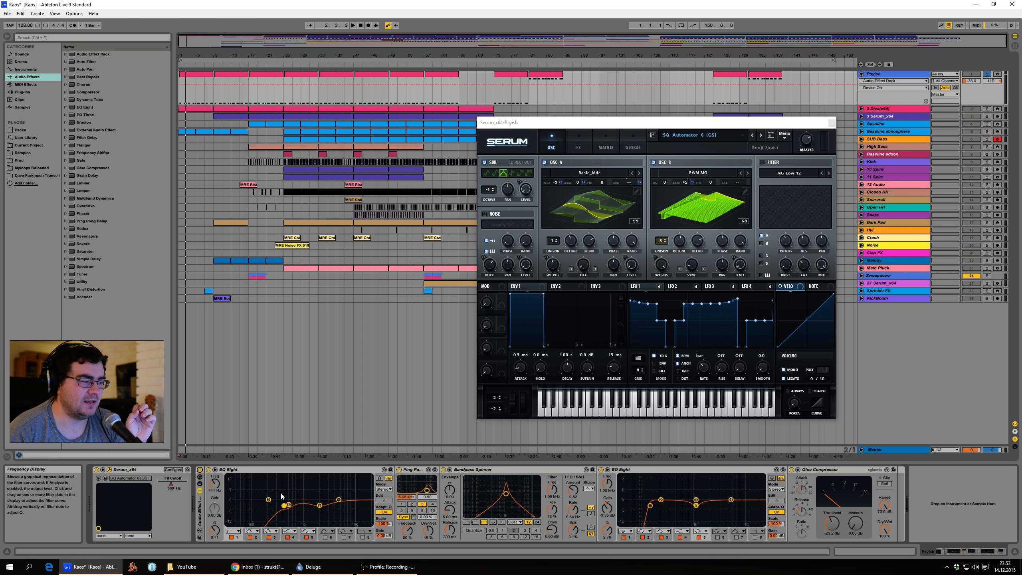
# - Go through the Psyish effect chain device by device: EQ Eight, Ping Pong Delay, Bandpass Spinner, second EQ Eight and Glue Compressor
pyautogui.click(297, 473)
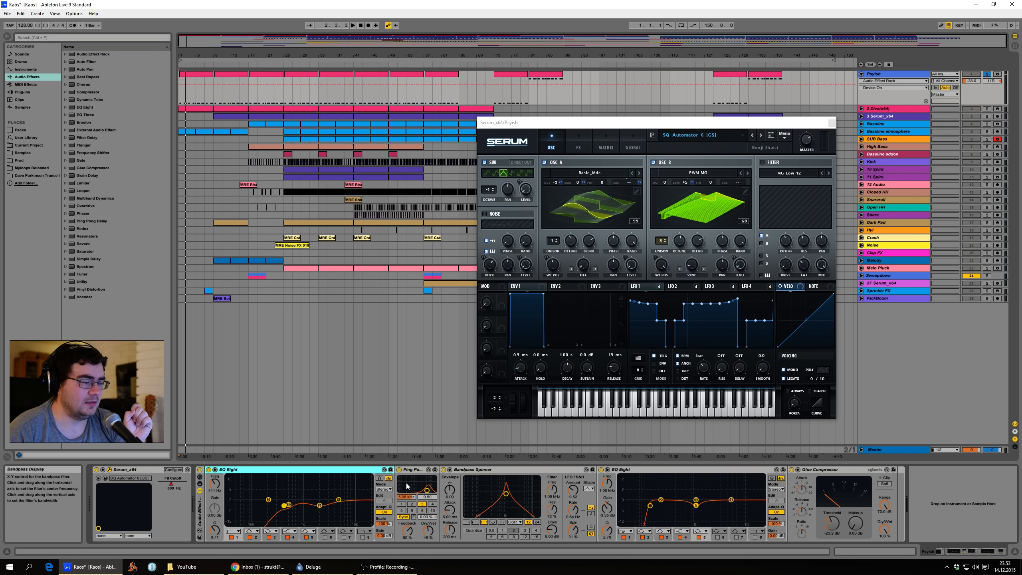
pyautogui.click(411, 471)
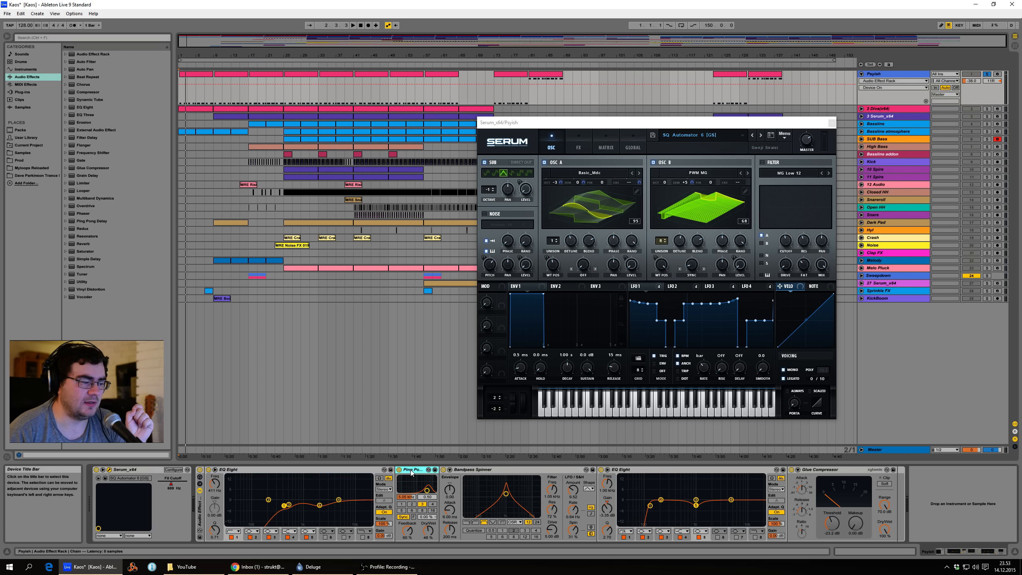
pyautogui.click(478, 472)
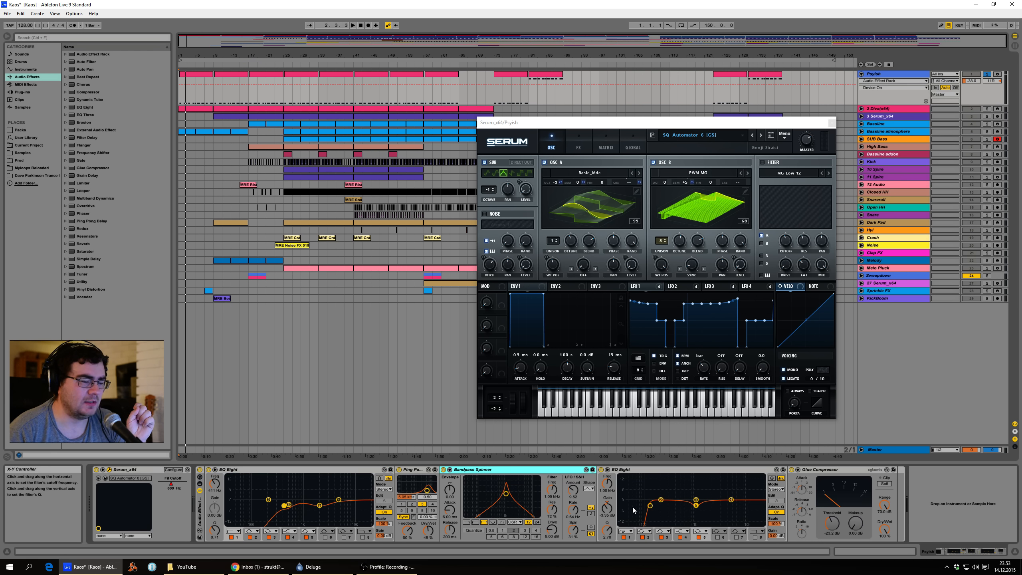
pyautogui.click(677, 472)
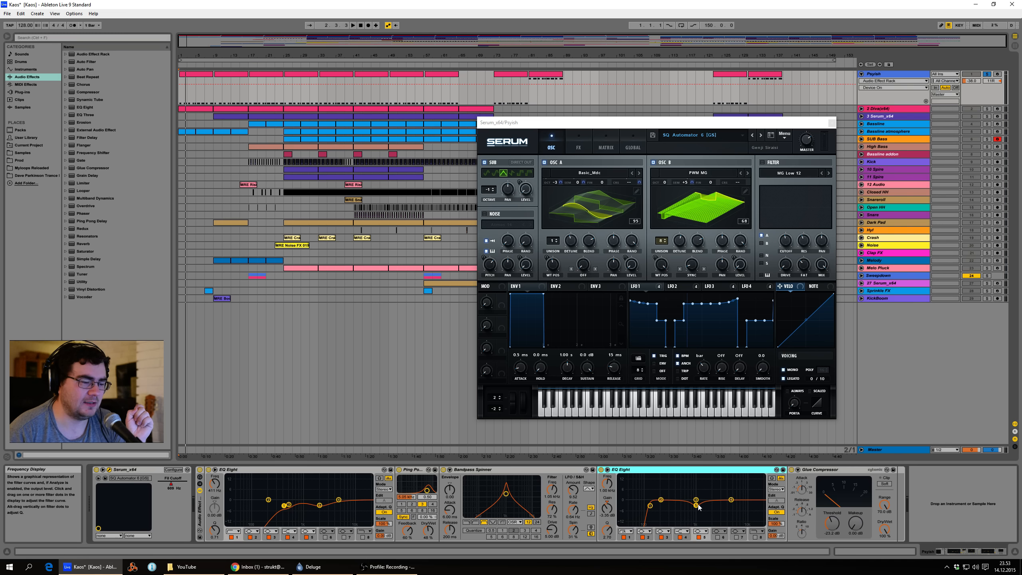
pyautogui.click(845, 472)
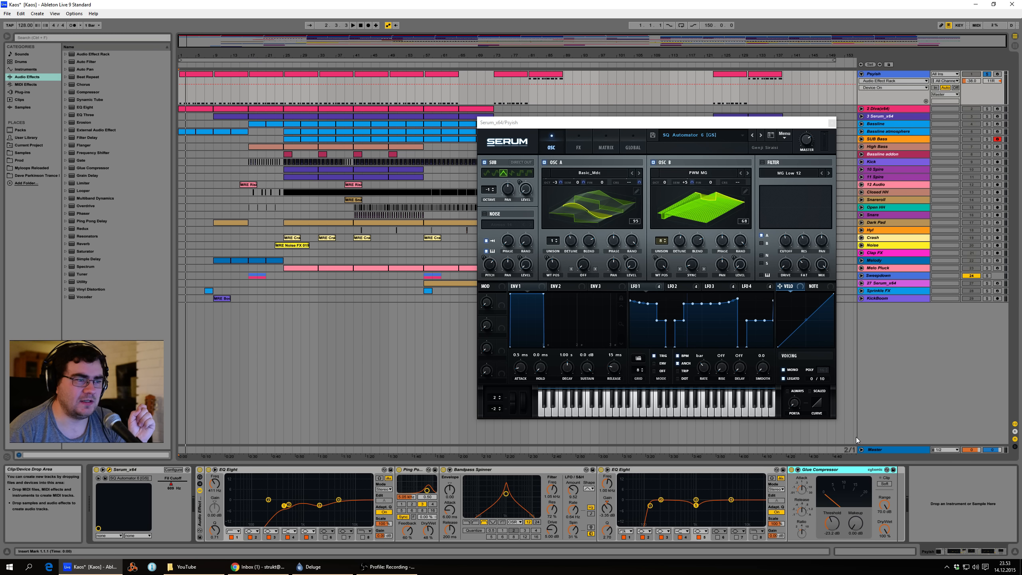
# - Close the Serum editor window to reveal the whole arrangement
pyautogui.moveTo(691, 123); pyautogui.dragTo(627, 136)
pyautogui.click(763, 133)
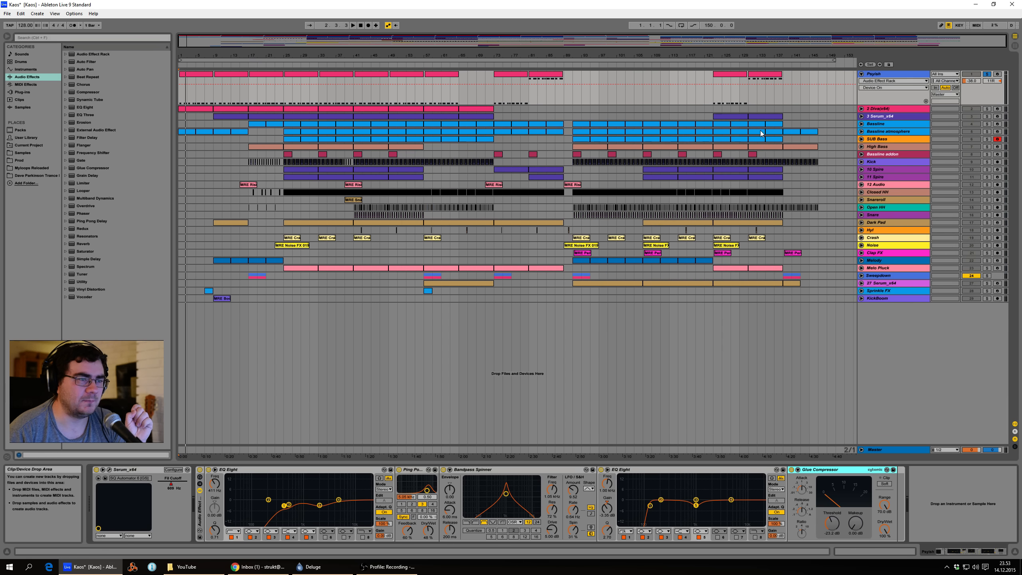
pyautogui.rightClick(833, 469)
pyautogui.click(669, 385)
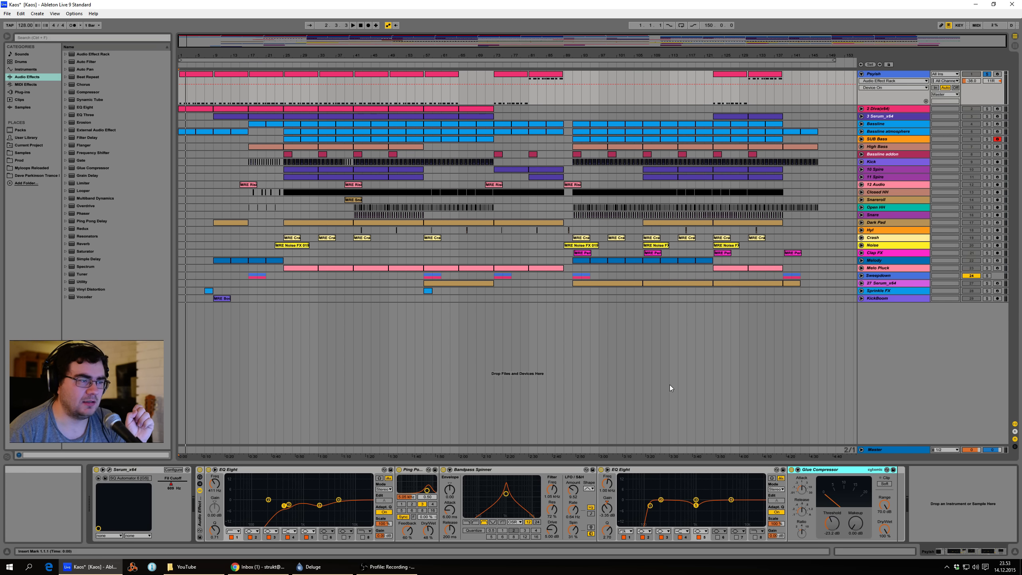
# - Unfold the Diva track and play it from the beginning, soloed in place of the Psyish track
pyautogui.click(861, 108)
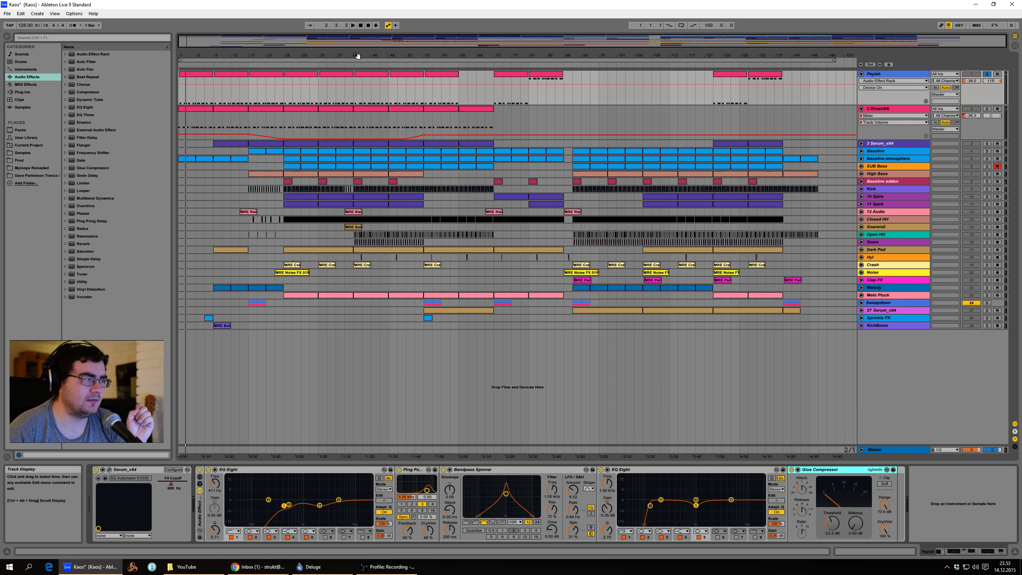
pyautogui.click(353, 25)
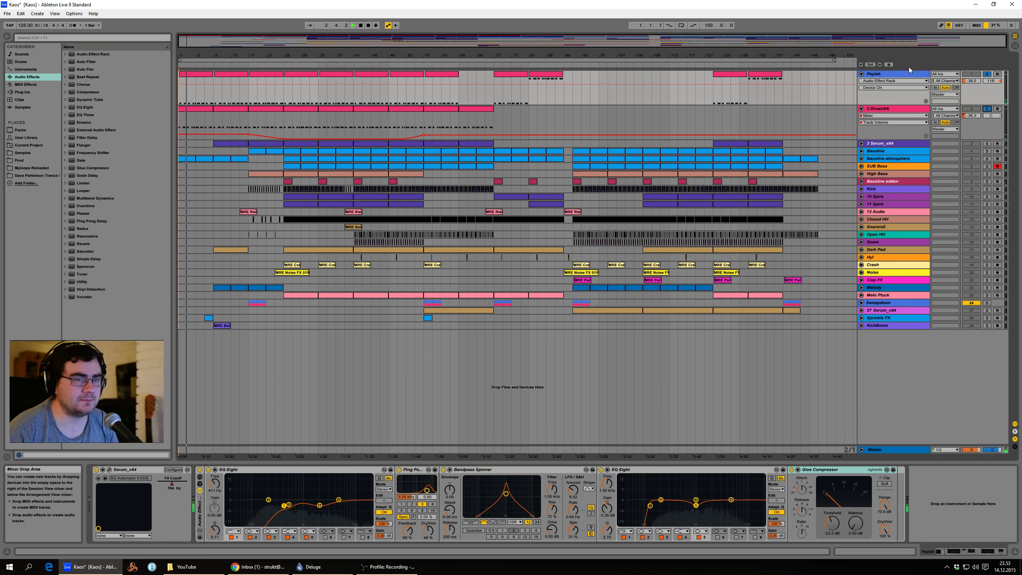
pyautogui.click(987, 74)
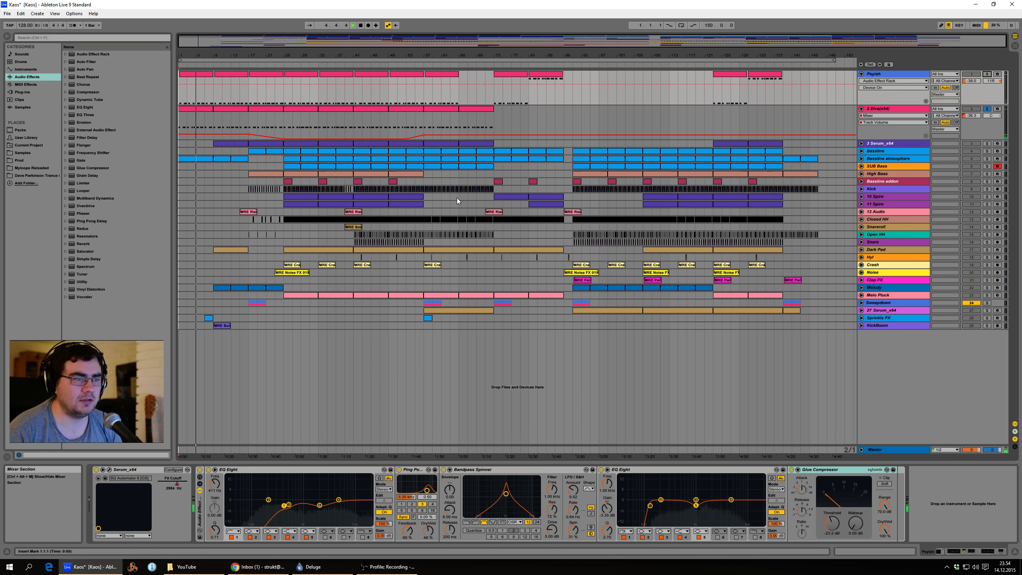
# - Select the Diva track, open its Diva synth editor and stop playback
pyautogui.click(981, 128)
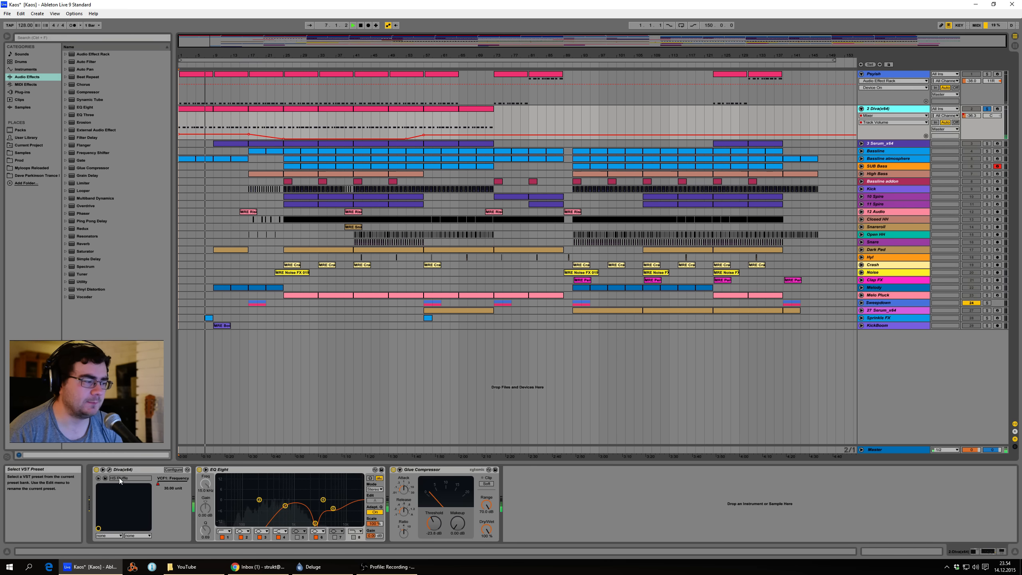
pyautogui.click(109, 469)
pyautogui.click(360, 25)
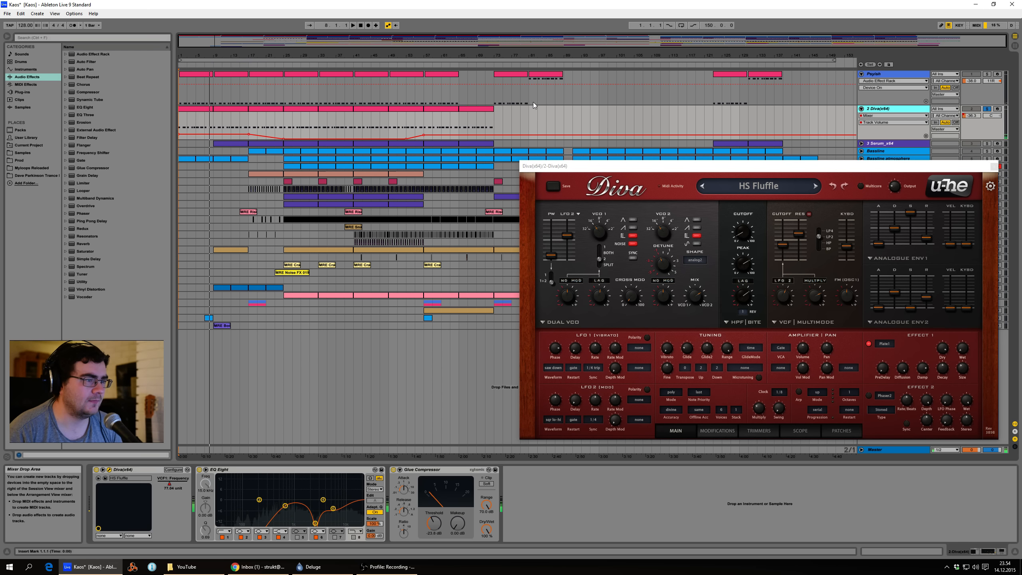
# - Look through Diva's patch list around the HS Fluffle preset and return to the synth's main page
pyautogui.moveTo(692, 166); pyautogui.dragTo(646, 107)
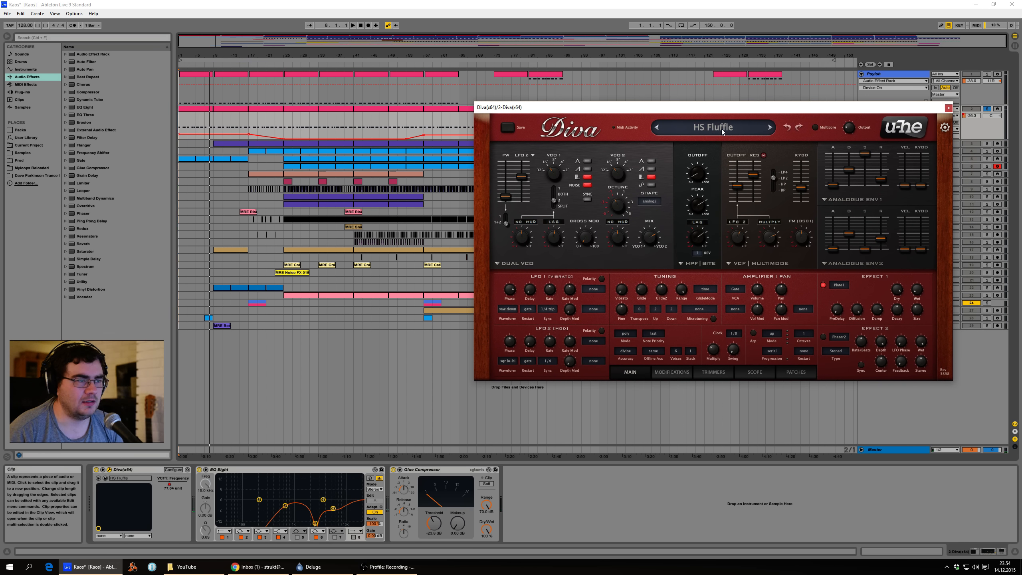
pyautogui.click(722, 127)
pyautogui.click(724, 130)
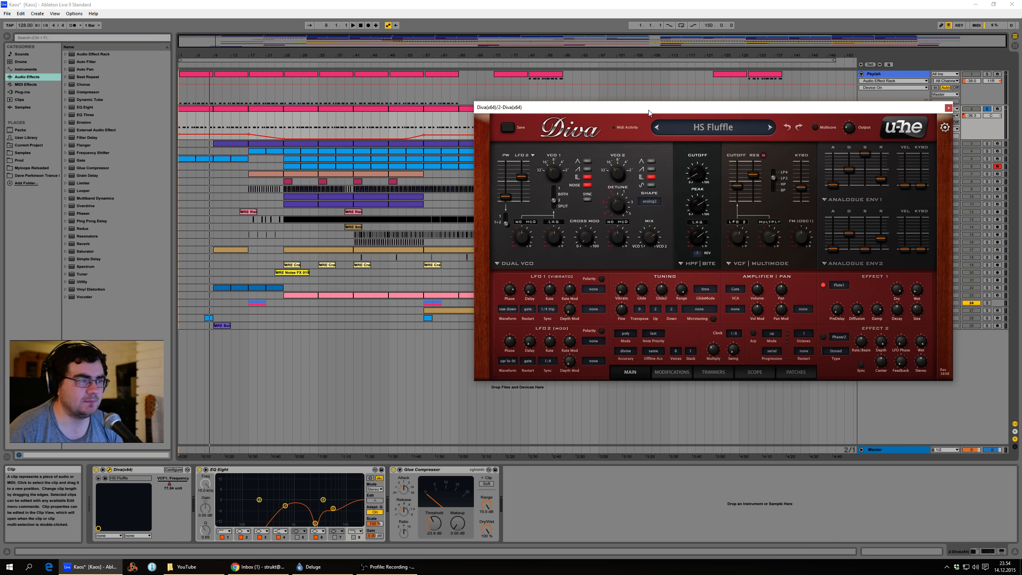
pyautogui.click(797, 372)
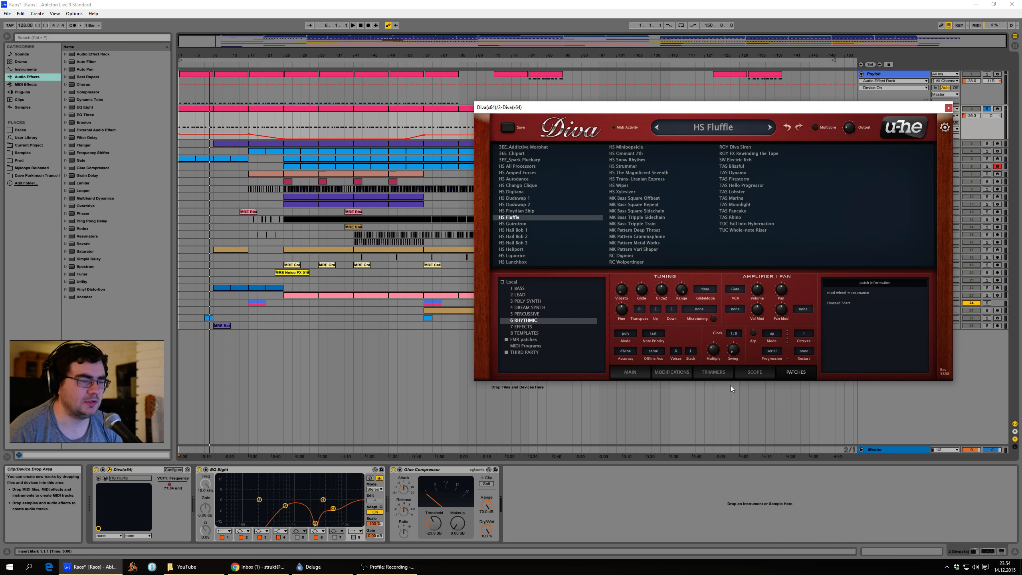
pyautogui.click(749, 372)
pyautogui.click(630, 371)
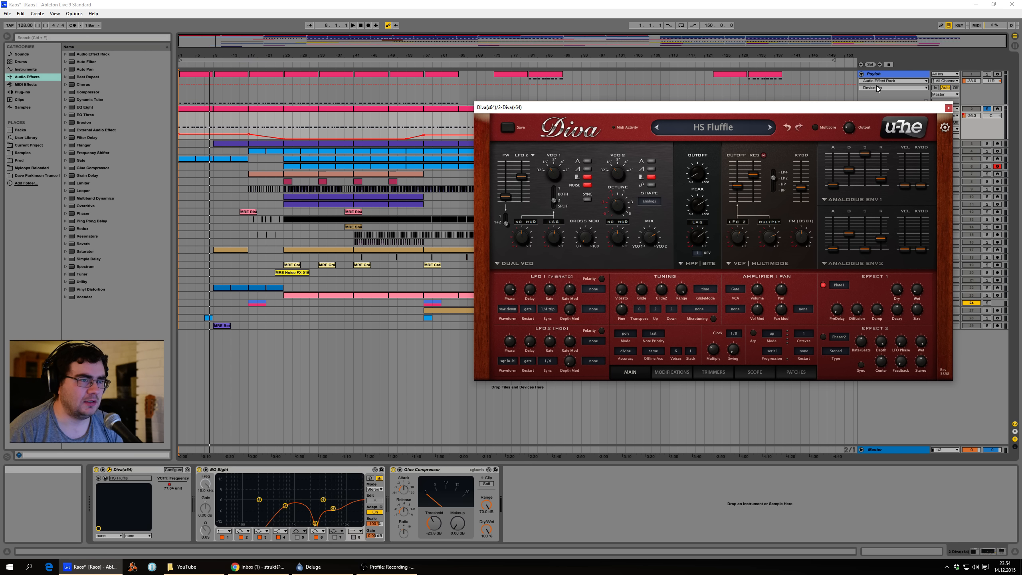
# - Move the Diva editor clear of the track headers and show the Diva track's VCF1: Frequency automation
pyautogui.moveTo(853, 107); pyautogui.dragTo(835, 187)
pyautogui.click(896, 117)
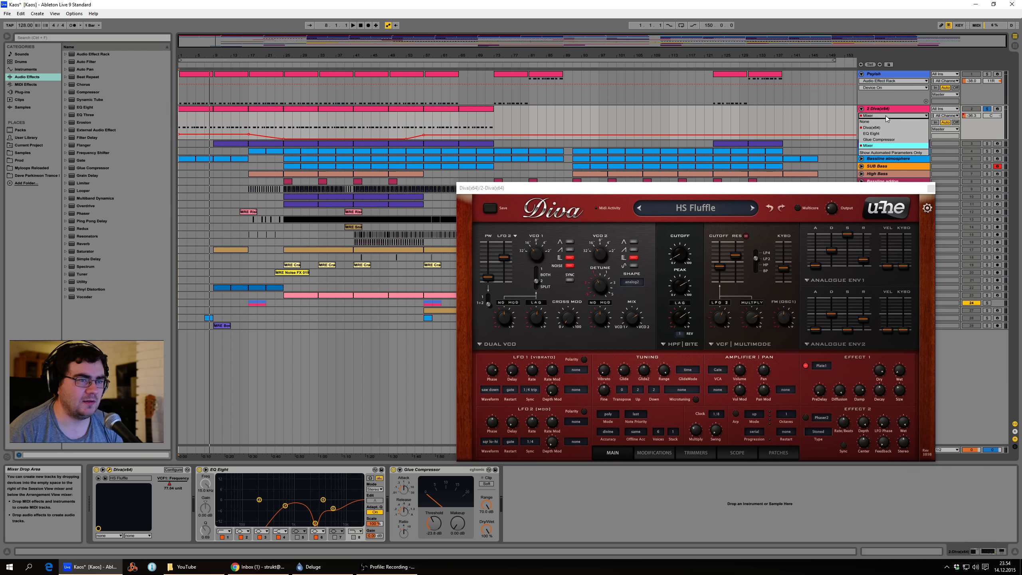
pyautogui.click(879, 123)
pyautogui.click(878, 123)
pyautogui.click(885, 139)
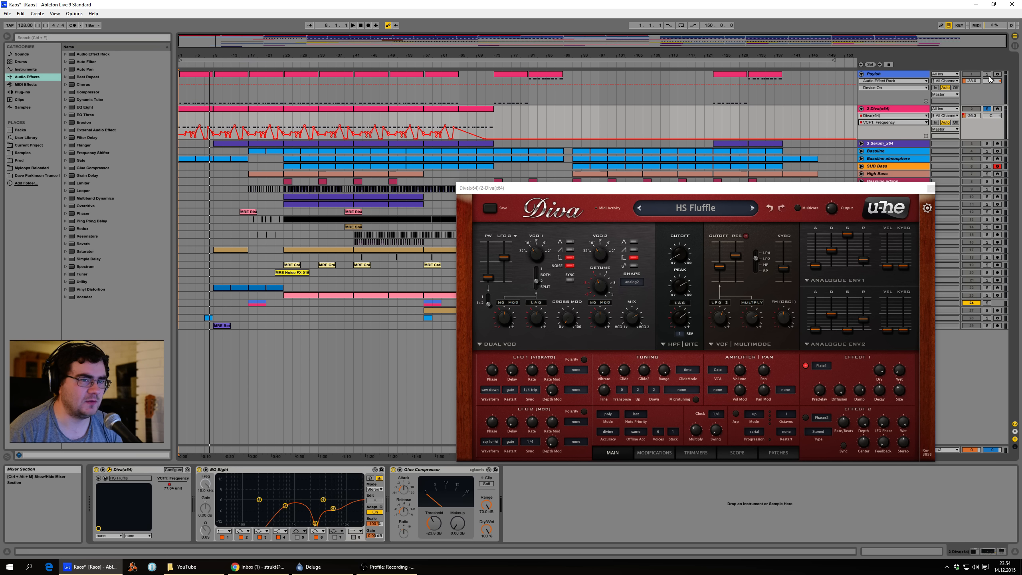
# - Show the Psyish track's Serum filter cutoff automation and play the soloed Diva track
pyautogui.click(888, 81)
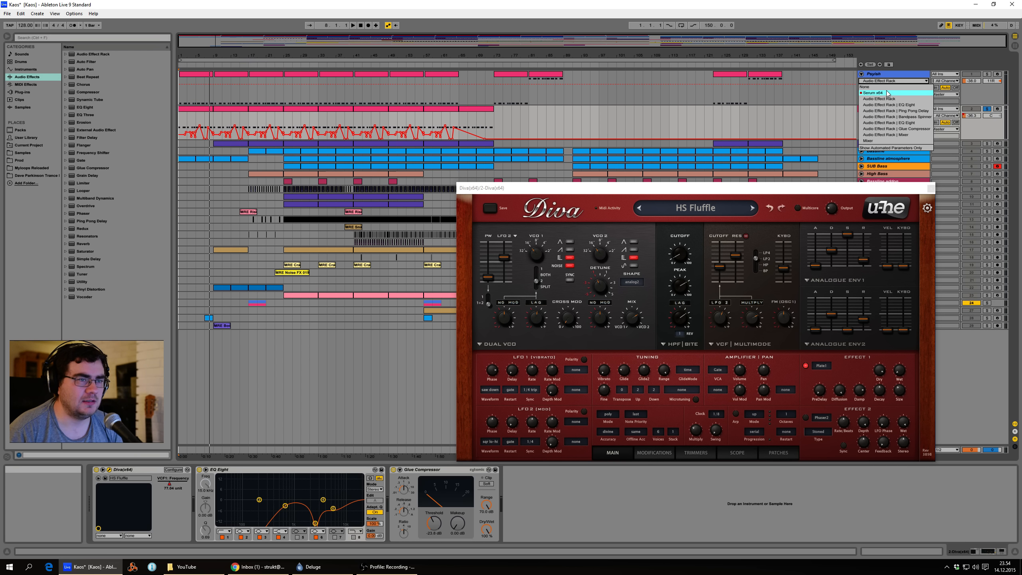
pyautogui.click(888, 93)
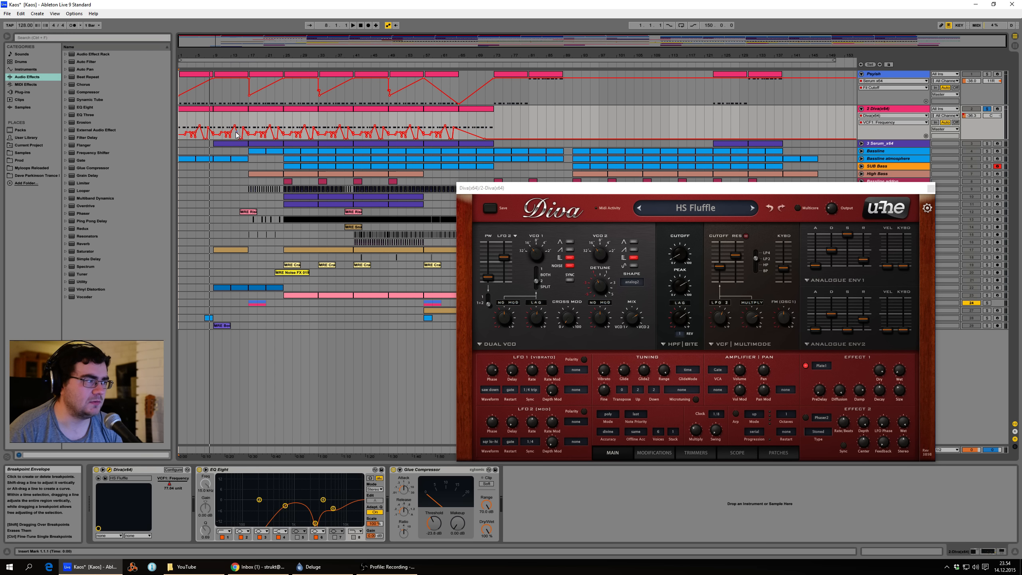
pyautogui.press('space')
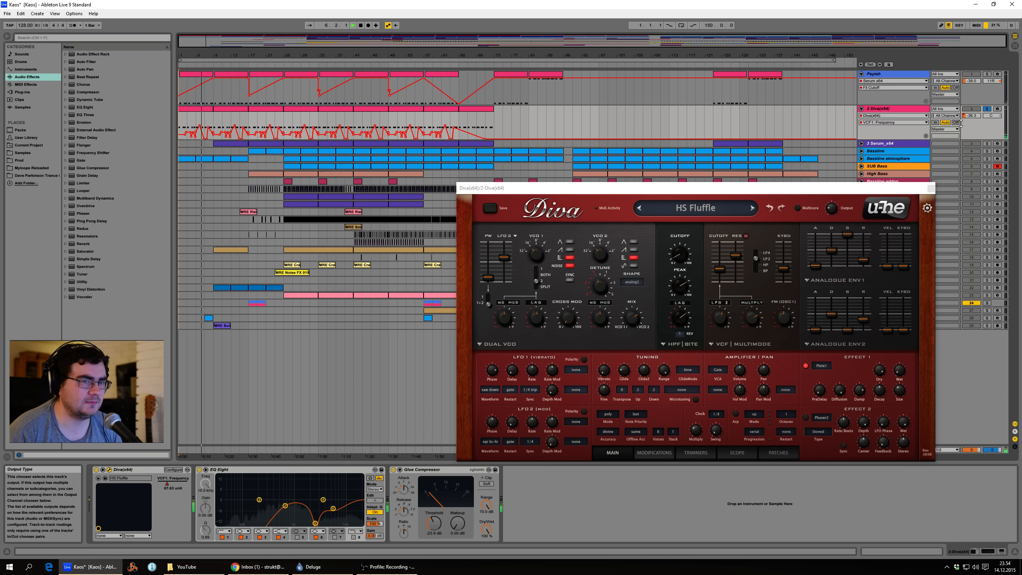
# - Unsolo the Diva track, close its synth editor and fold the Diva and Psyish tracks
pyautogui.click(987, 108)
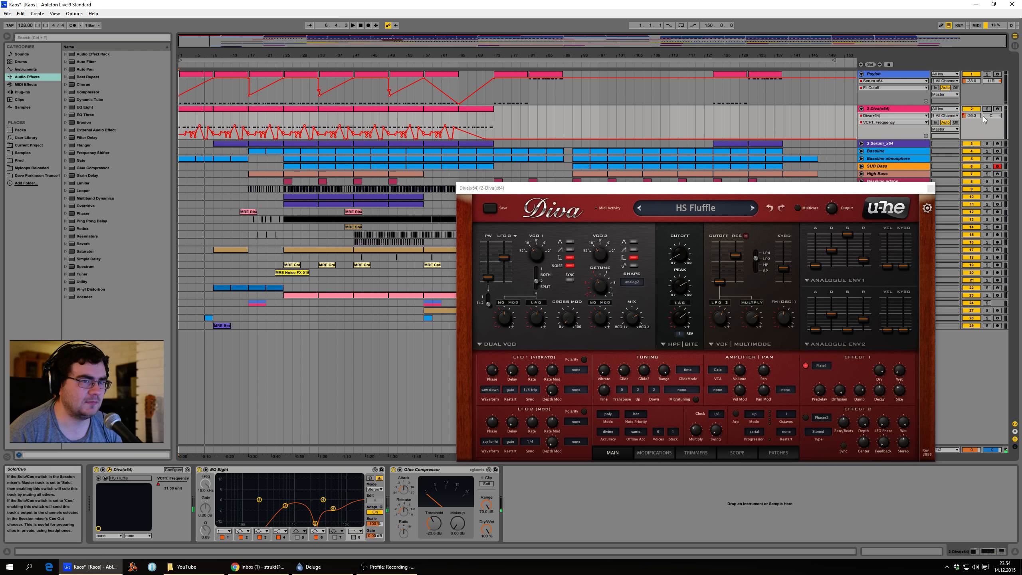
pyautogui.click(930, 189)
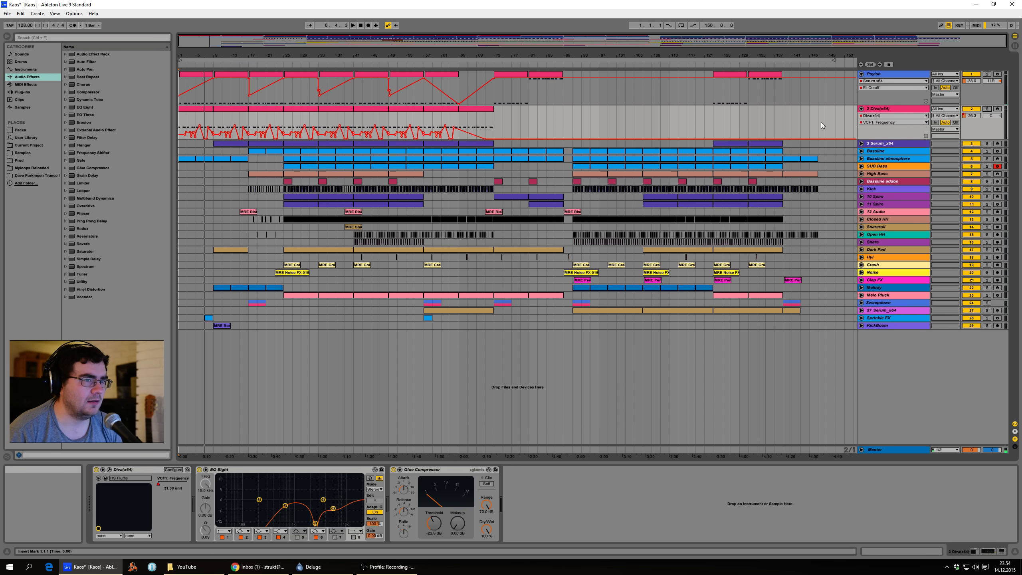
pyautogui.click(861, 108)
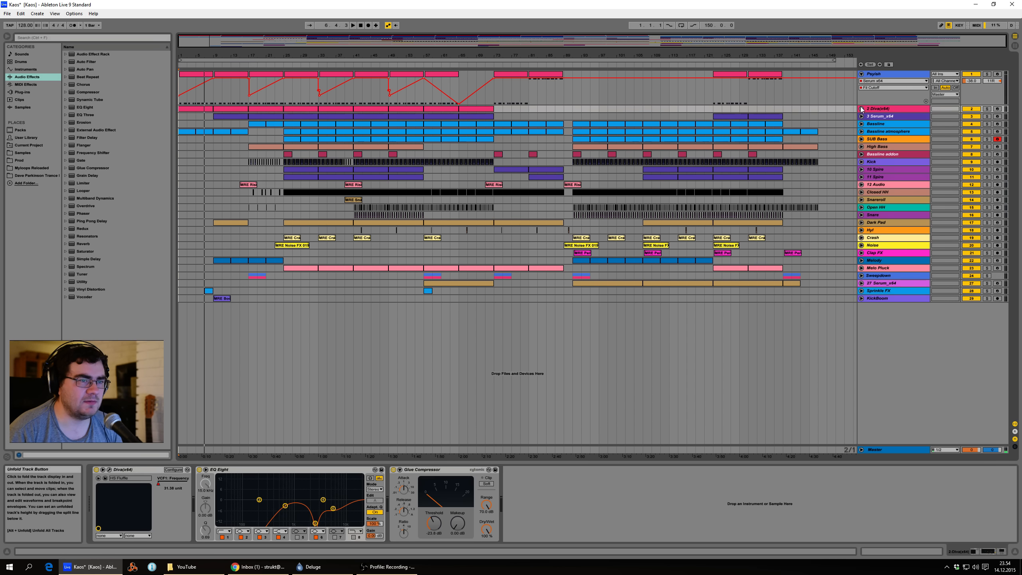
pyautogui.click(861, 75)
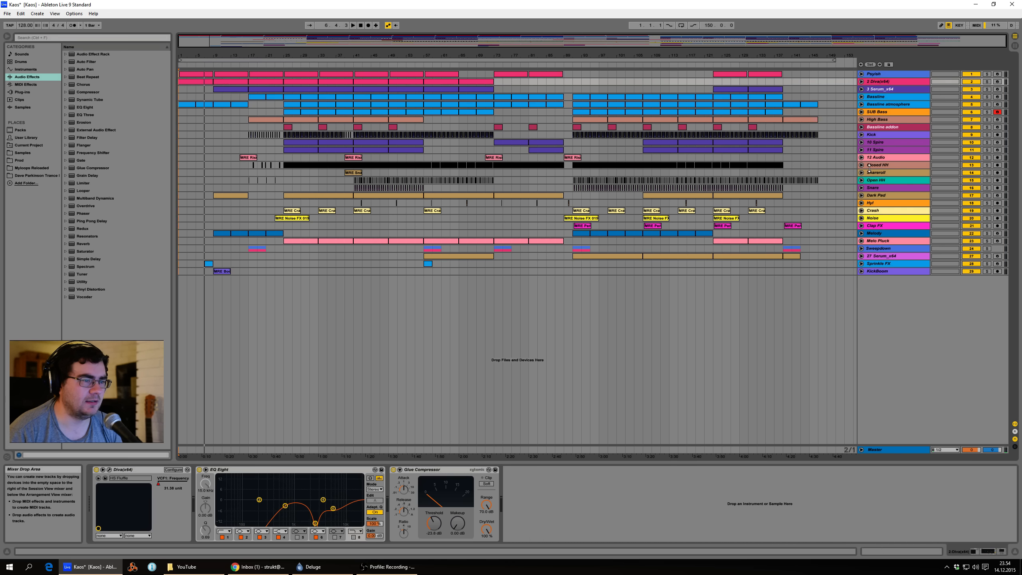
# - Unfold the Melody and 3 Serum_x64 tracks, play from the start of the Melody clips and solo both tracks
pyautogui.click(861, 233)
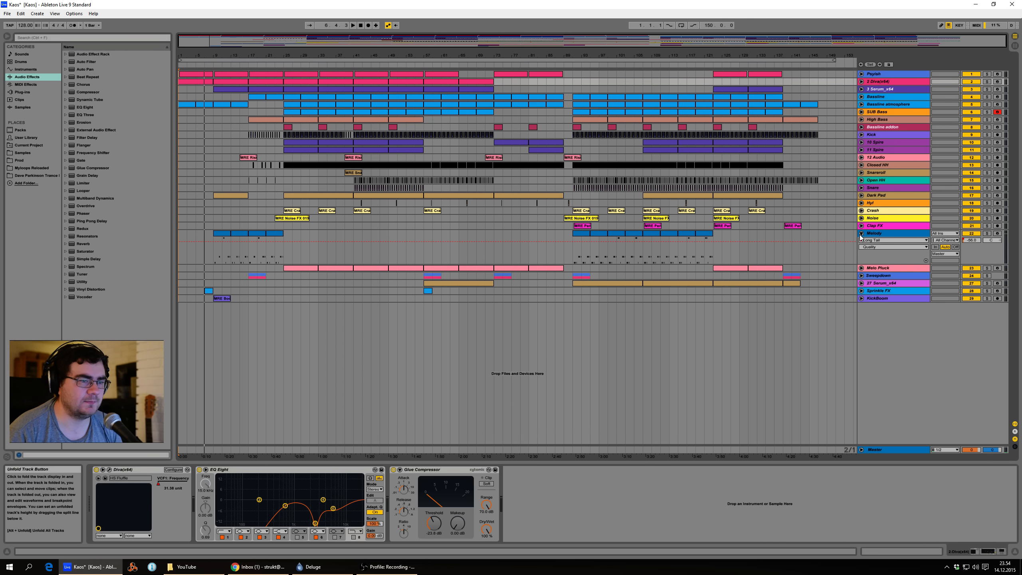
pyautogui.click(215, 66)
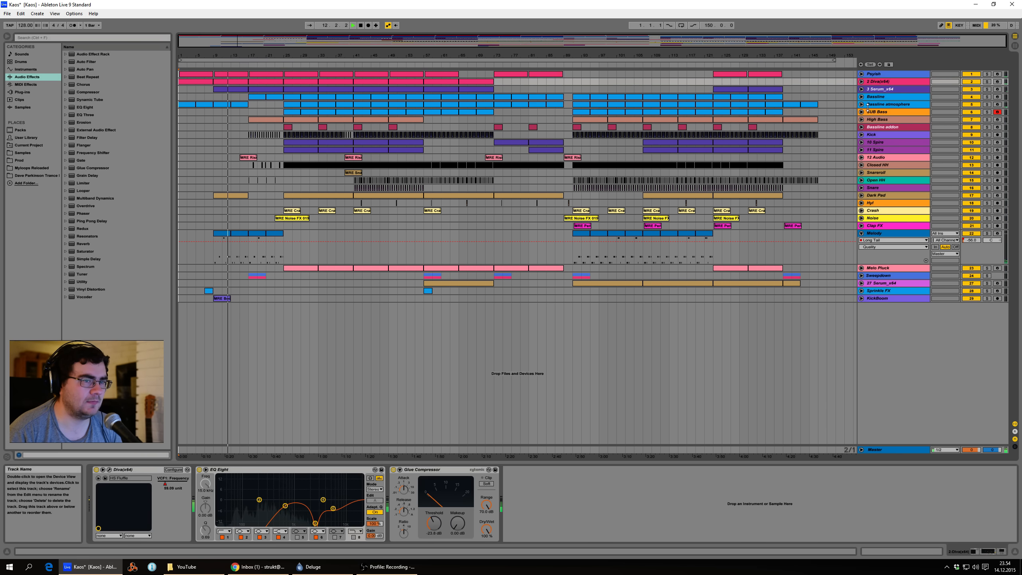
pyautogui.click(861, 89)
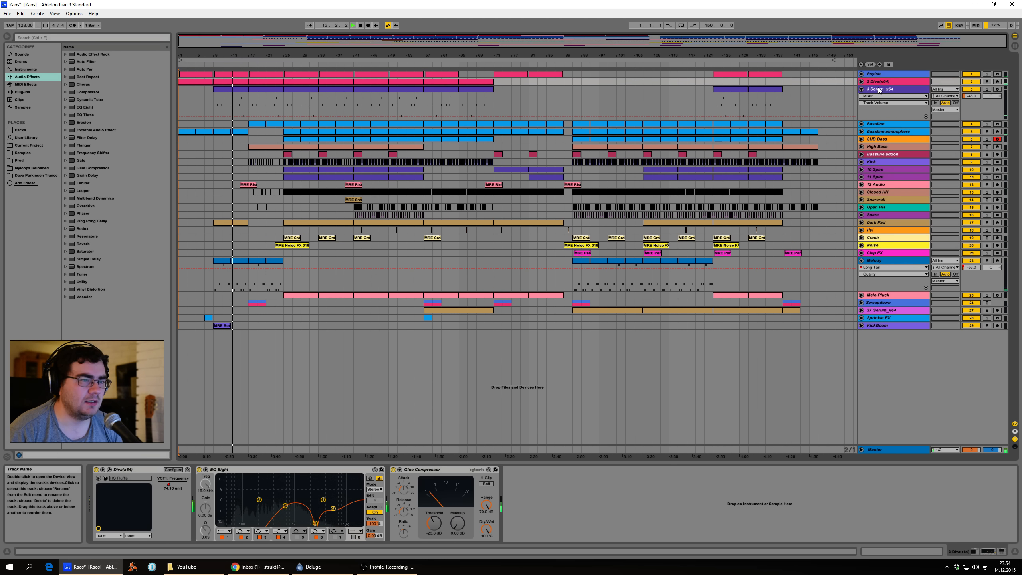
pyautogui.click(879, 89)
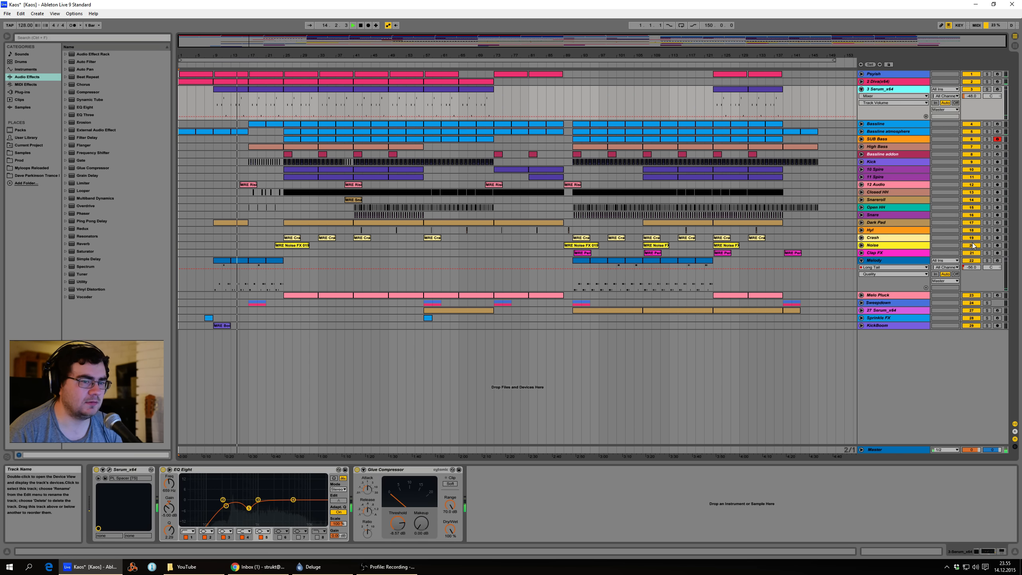
pyautogui.click(987, 260)
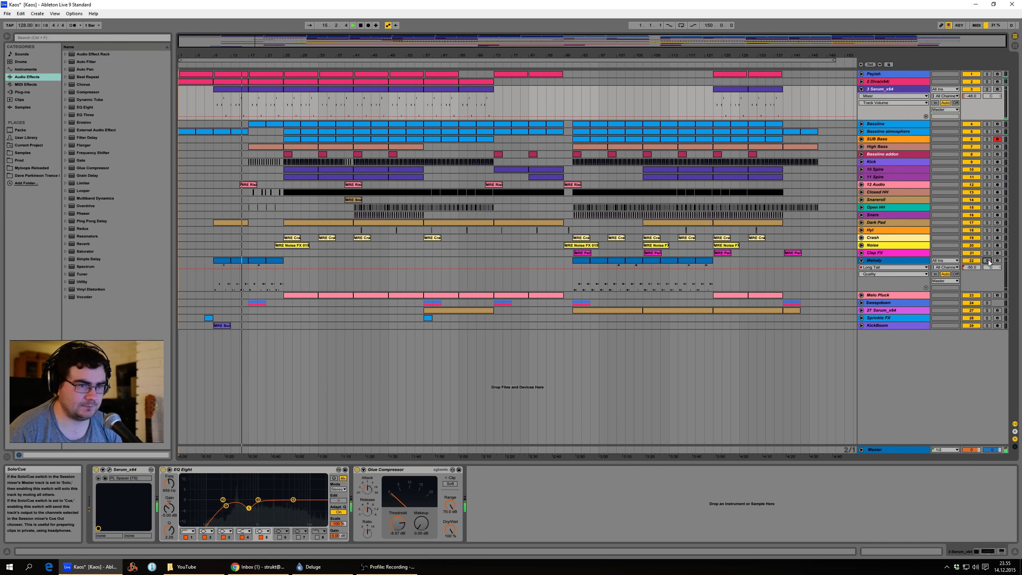
pyautogui.click(986, 89)
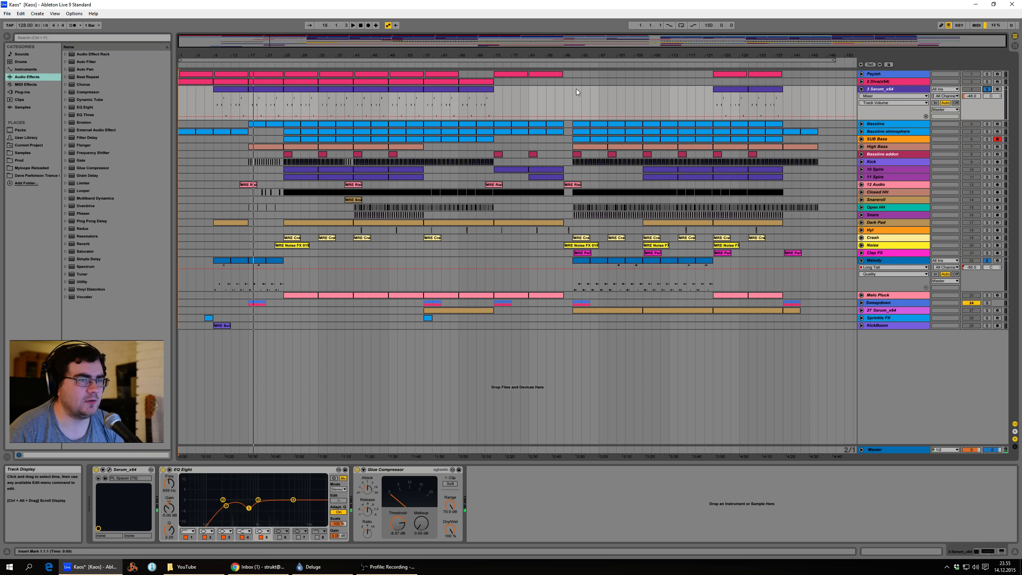
# - Compare the device chains of the 3 Serum_x64 and Melody tracks
pyautogui.click(873, 90)
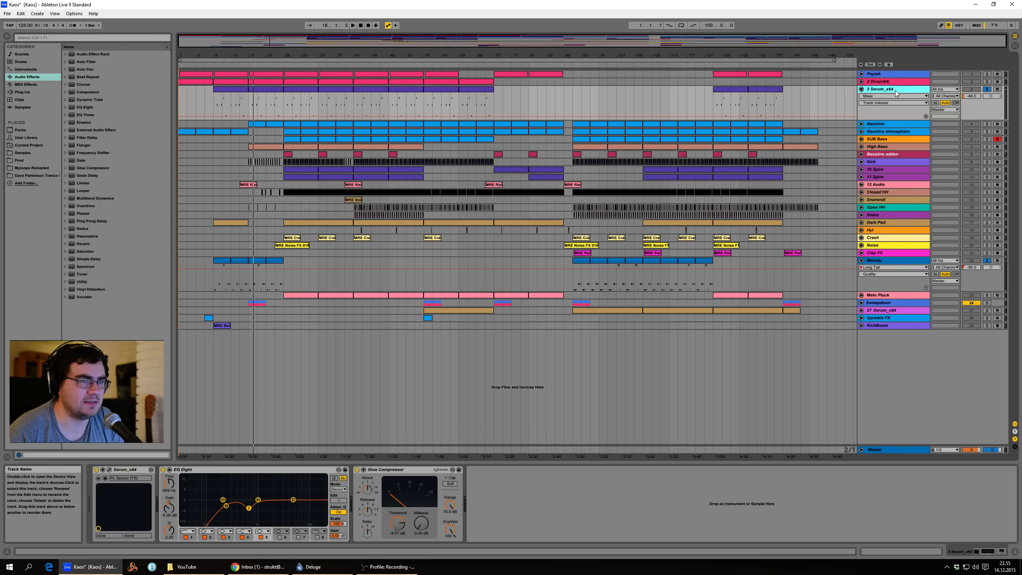
pyautogui.click(880, 262)
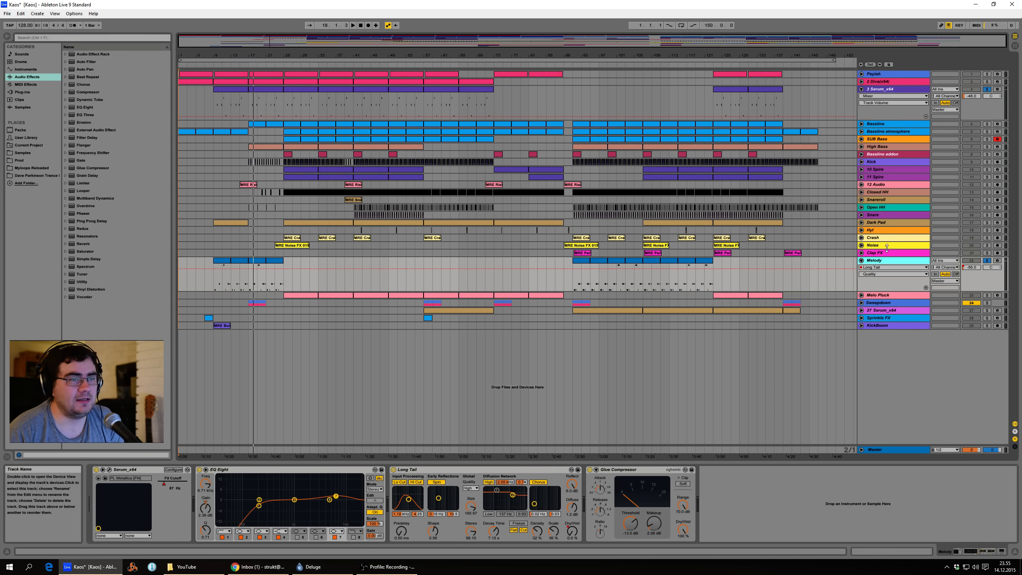
pyautogui.click(888, 92)
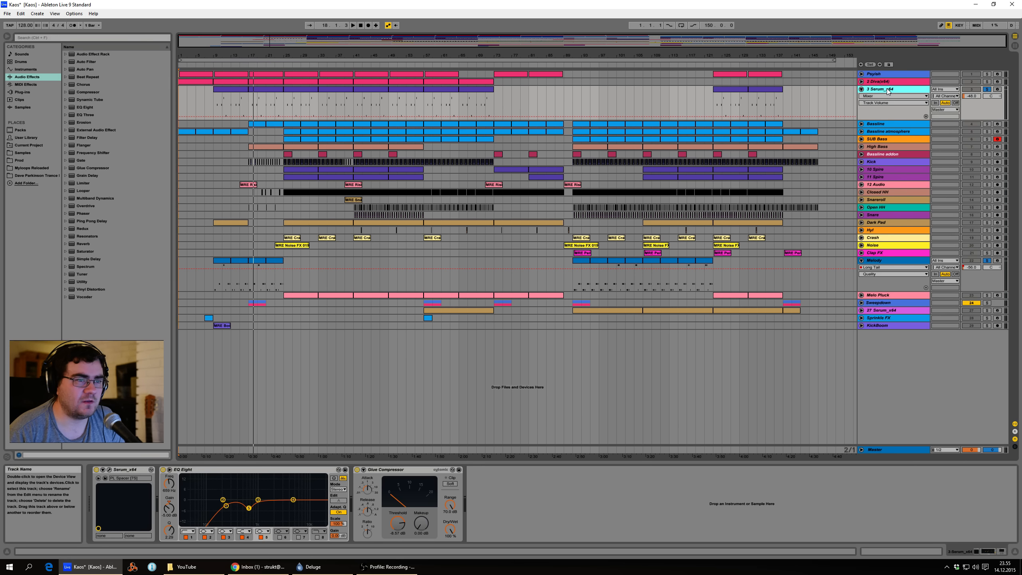
# - Open the Serum editor of the 3 Serum_x64 track to inspect its PL Spacer patch, and close it again
pyautogui.click(109, 470)
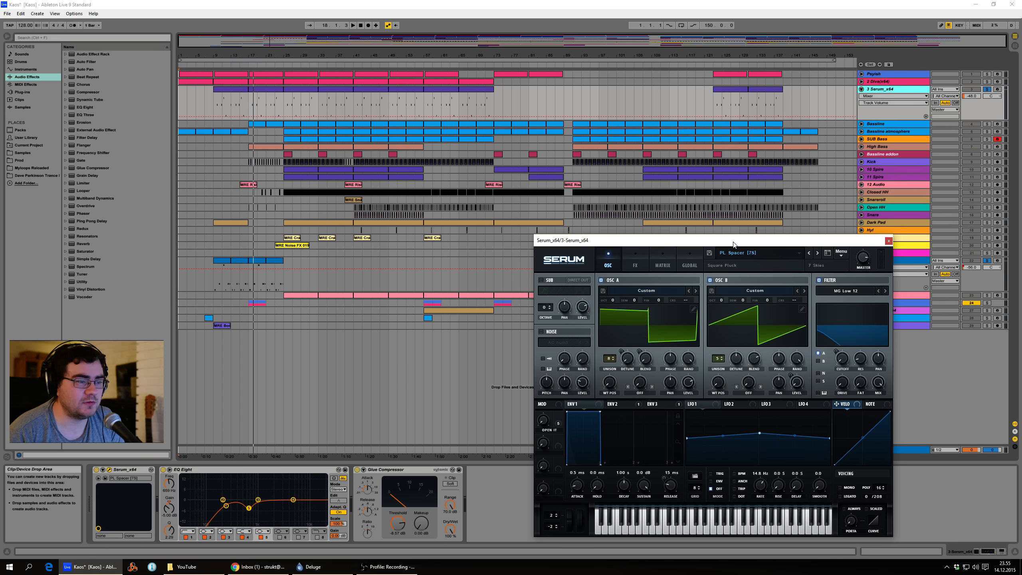
pyautogui.moveTo(817, 236); pyautogui.dragTo(752, 206)
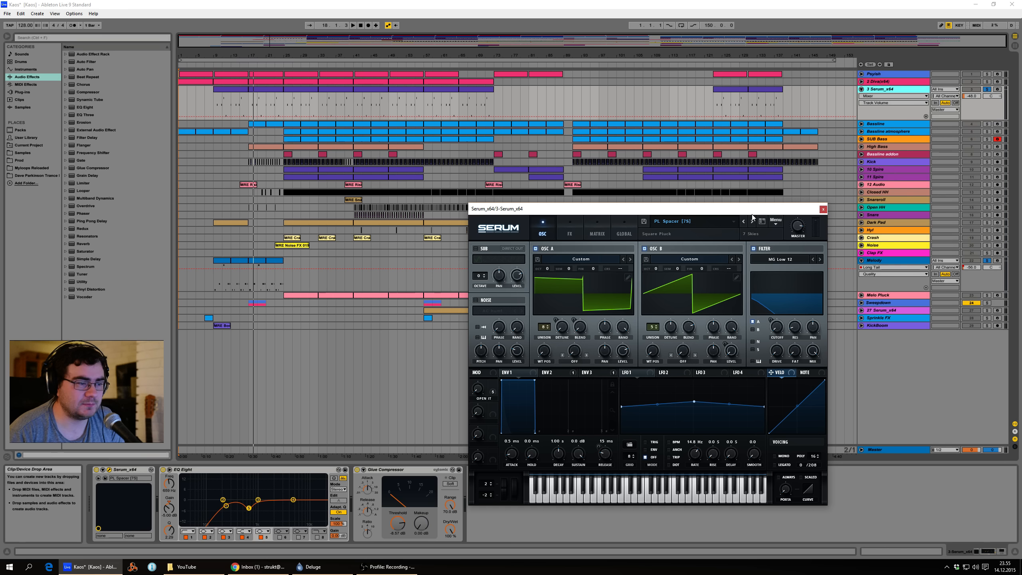
pyautogui.click(821, 210)
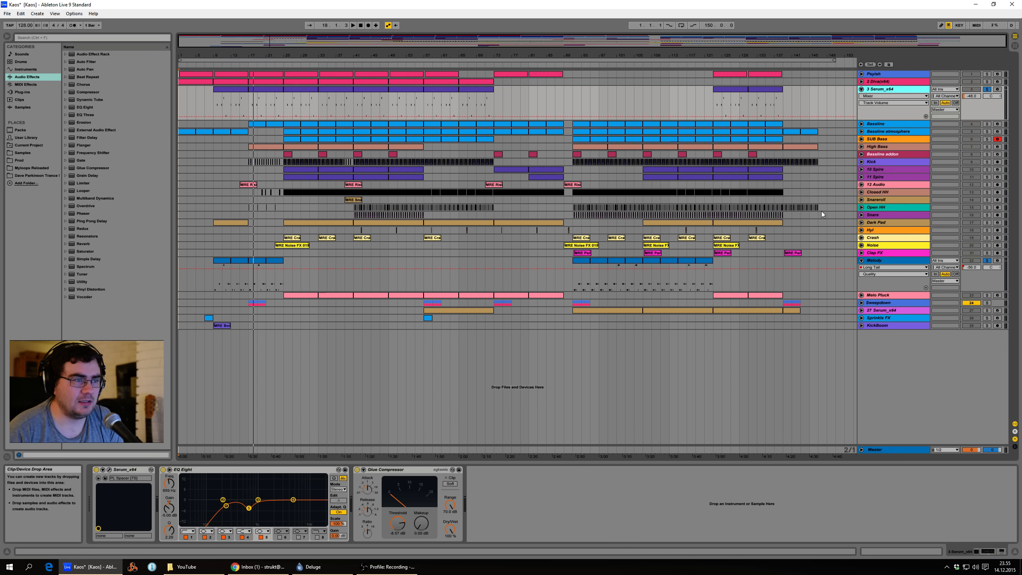
# - Select the Melody track, inspect its PL Metallica patch in the Serum editor and close the editor
pyautogui.click(901, 260)
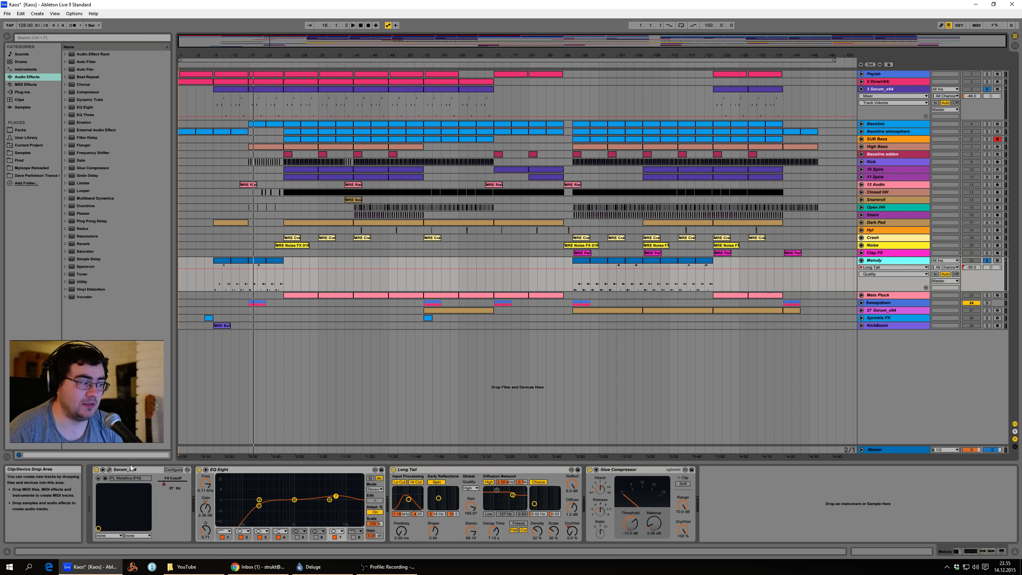
pyautogui.click(109, 469)
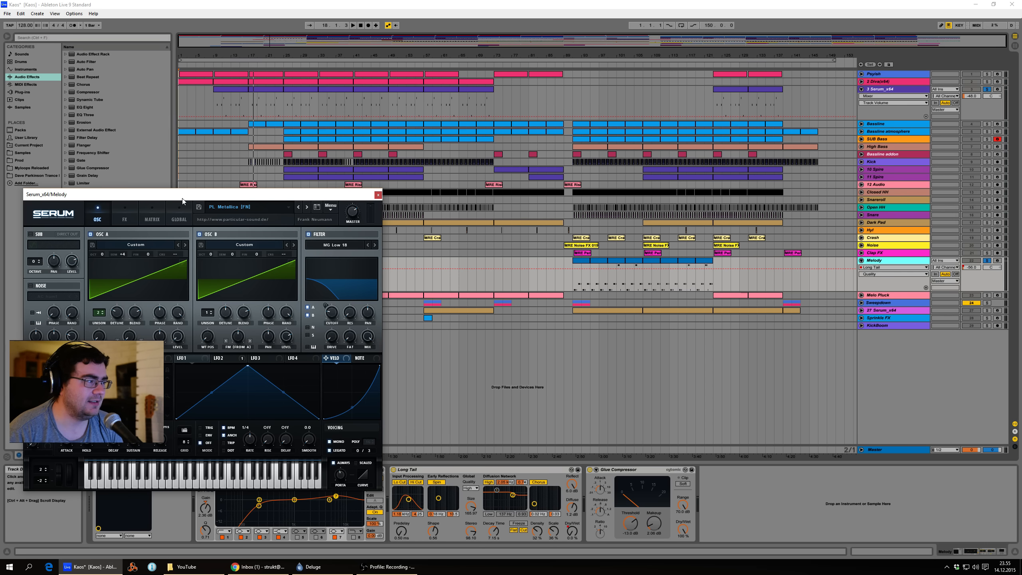
pyautogui.moveTo(182, 201); pyautogui.dragTo(384, 203)
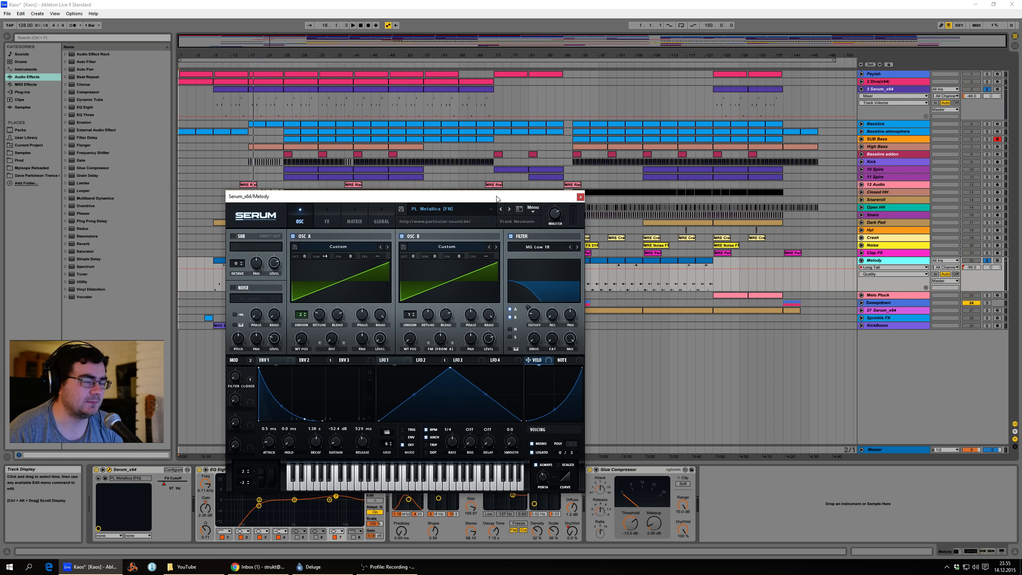
pyautogui.click(580, 197)
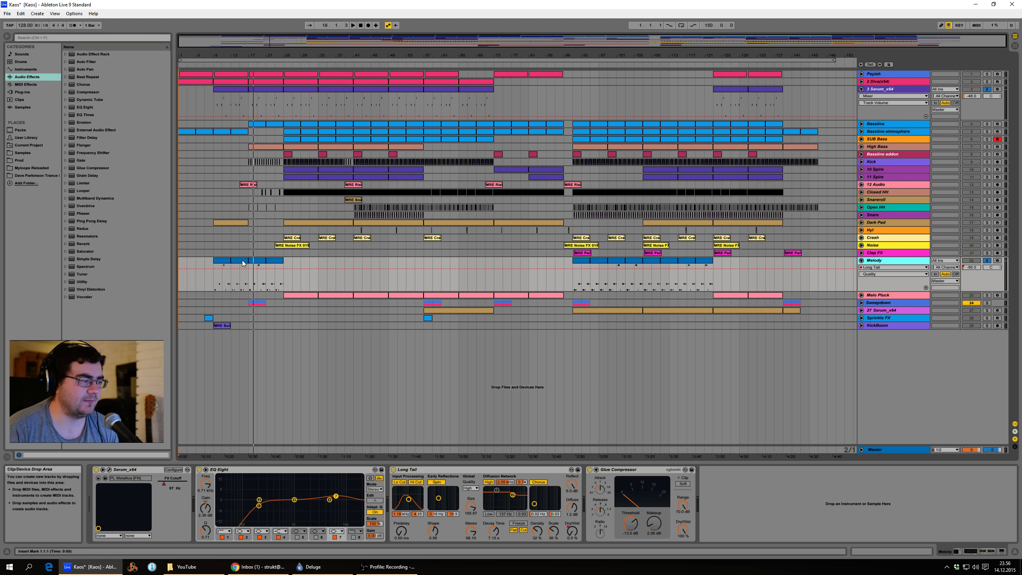
# - Reopen the Melody track's Serum editor, move it clear of the first Melody clips and play near their end
pyautogui.click(109, 469)
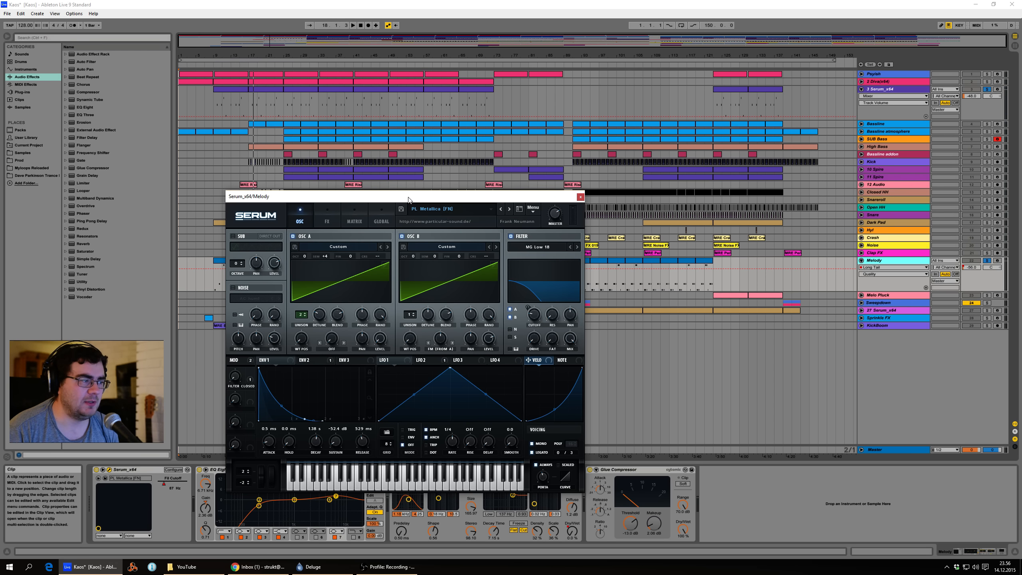
pyautogui.moveTo(408, 199); pyautogui.dragTo(582, 108)
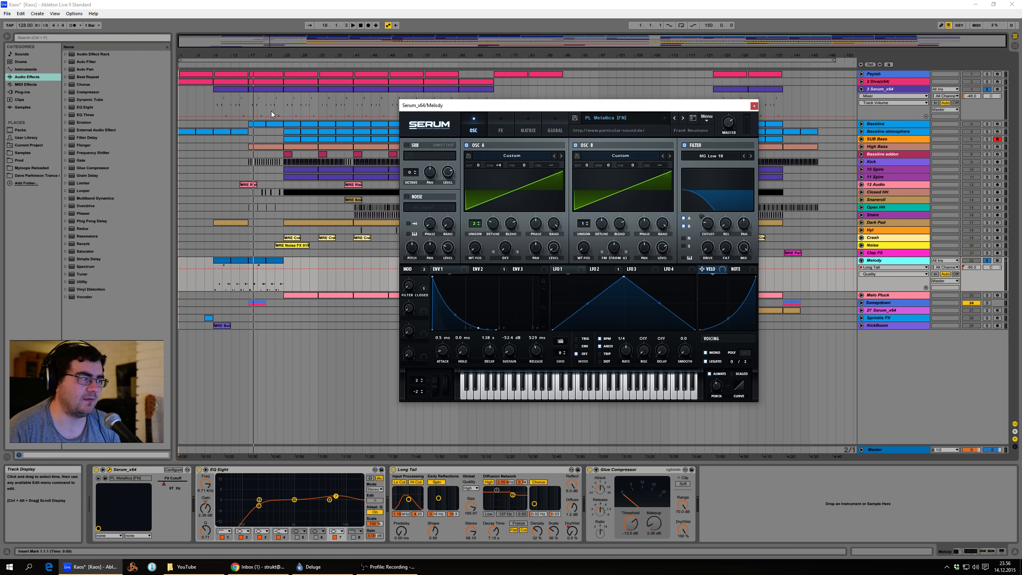
pyautogui.click(277, 62)
pyautogui.click(277, 64)
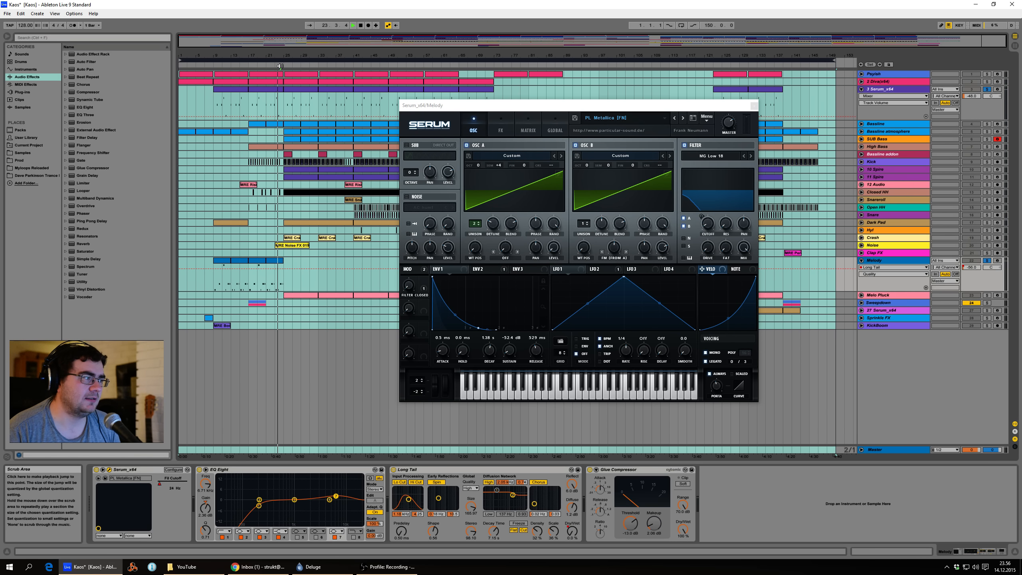
# - Close the Serum editor and play the whole arrangement unsoloed from where the first Melody clips end
pyautogui.click(754, 105)
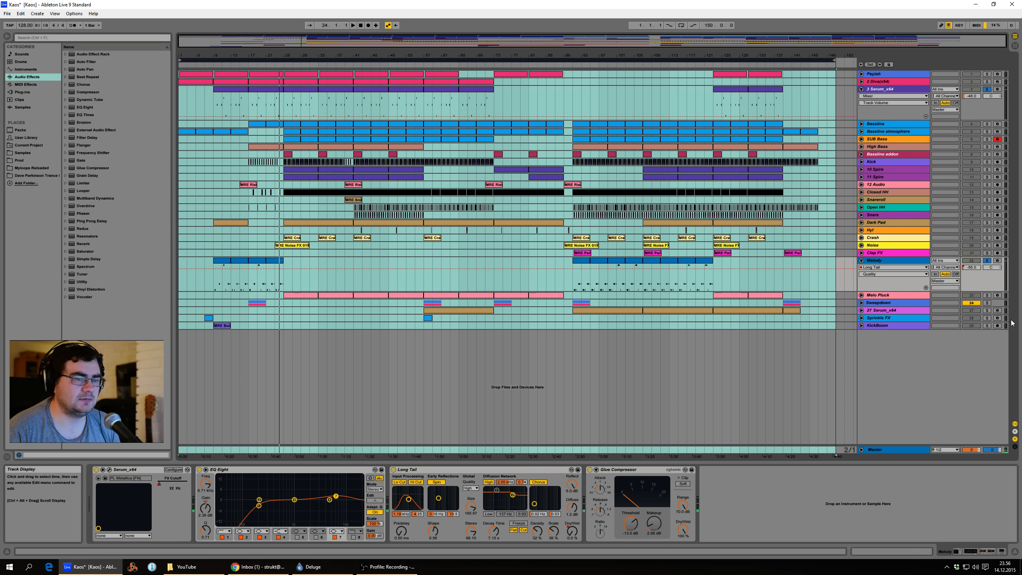
pyautogui.press('space')
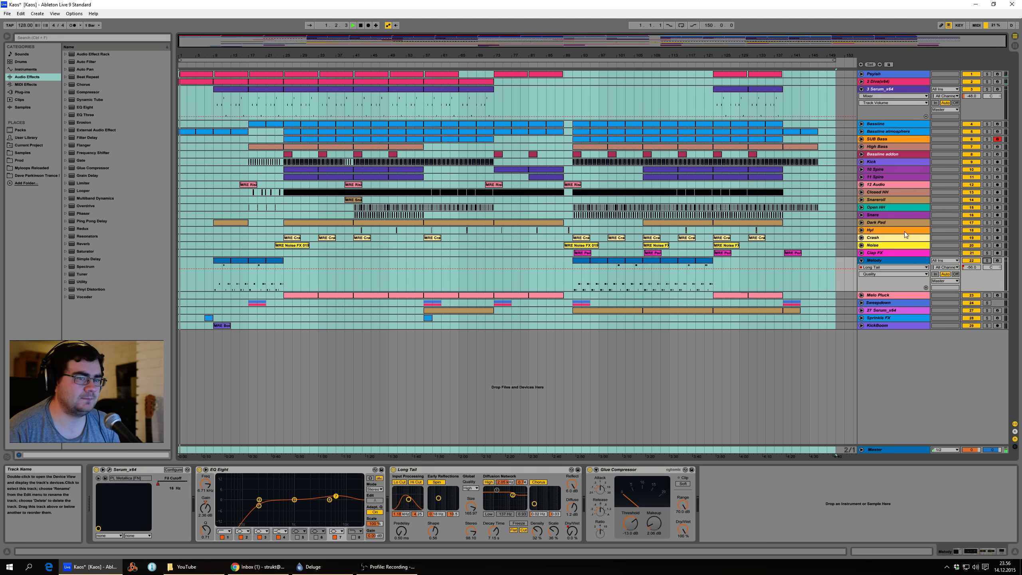
pyautogui.click(283, 64)
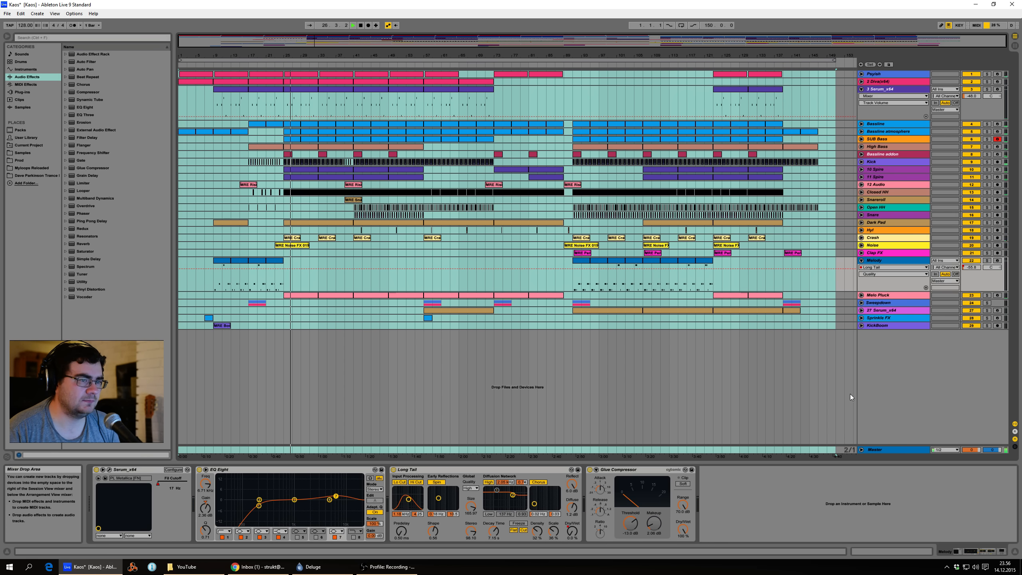
# - Fold the 3 Serum_x64 track, solo Bassline, Bassline atmosphere and SUB Bass together, and show the SUB Bass device chain
pyautogui.click(809, 325)
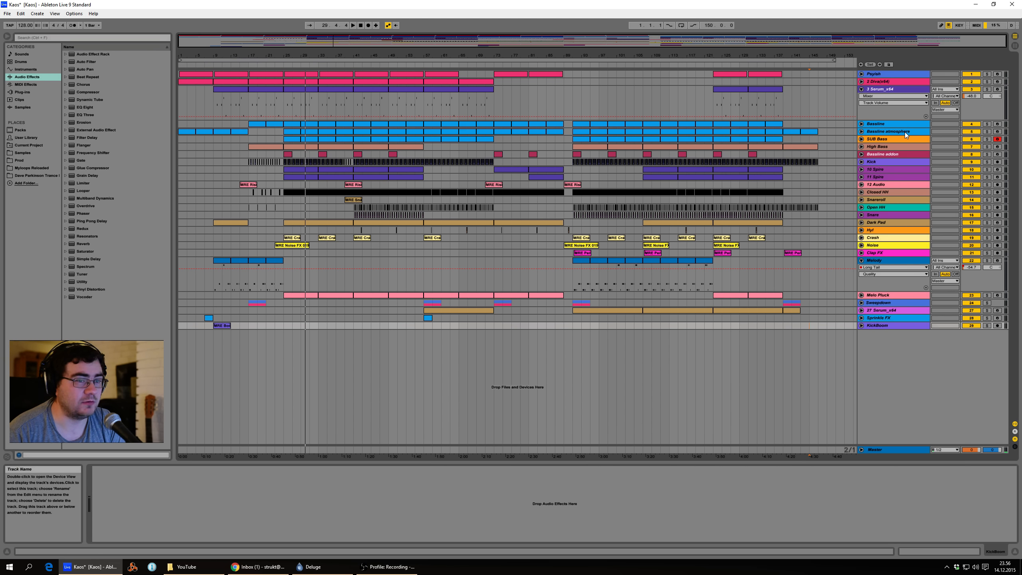
pyautogui.click(861, 89)
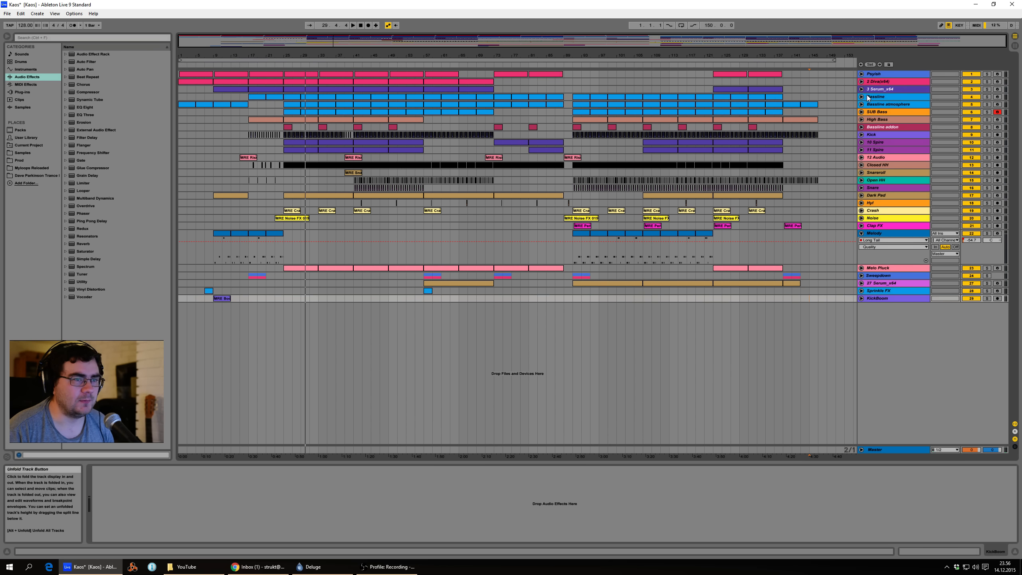
pyautogui.click(988, 97)
pyautogui.keyDown('ctrl'); pyautogui.click(988, 105); pyautogui.keyUp('ctrl')
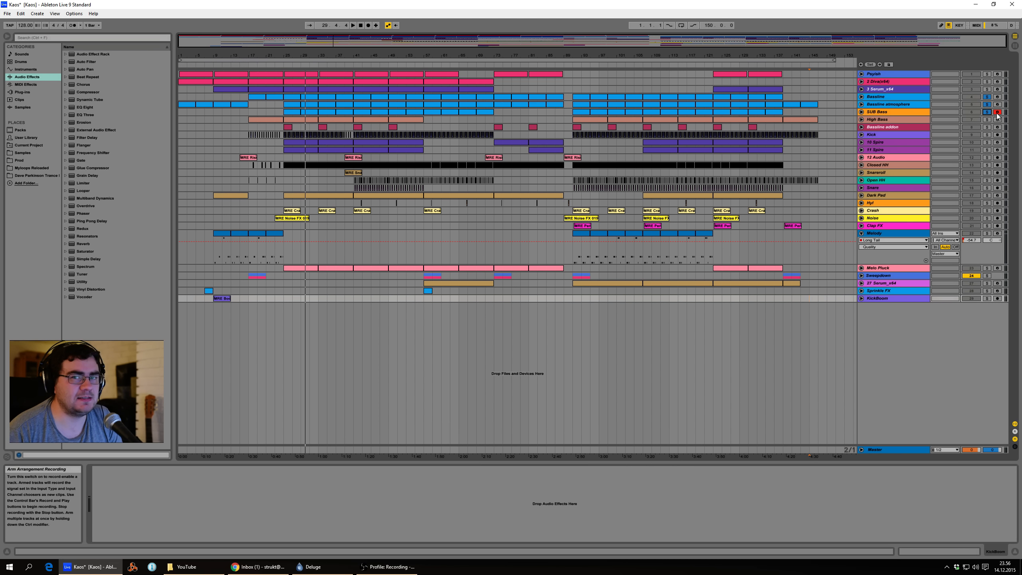
pyautogui.click(906, 113)
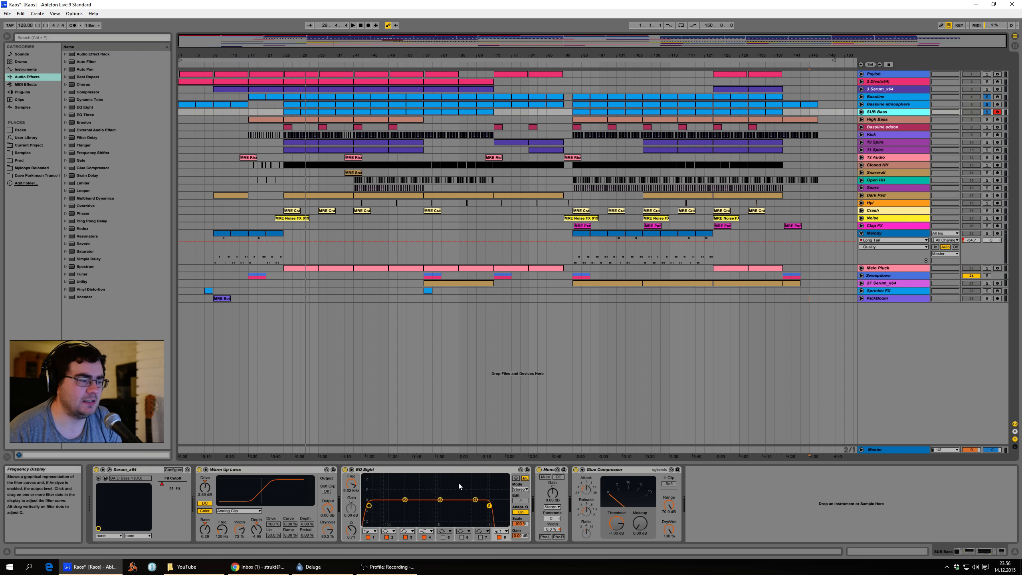
# - Solo only the SUB Bass track and play it in a 16-bar loop from bar 25 to bar 41
pyautogui.click(987, 97)
pyautogui.click(986, 97)
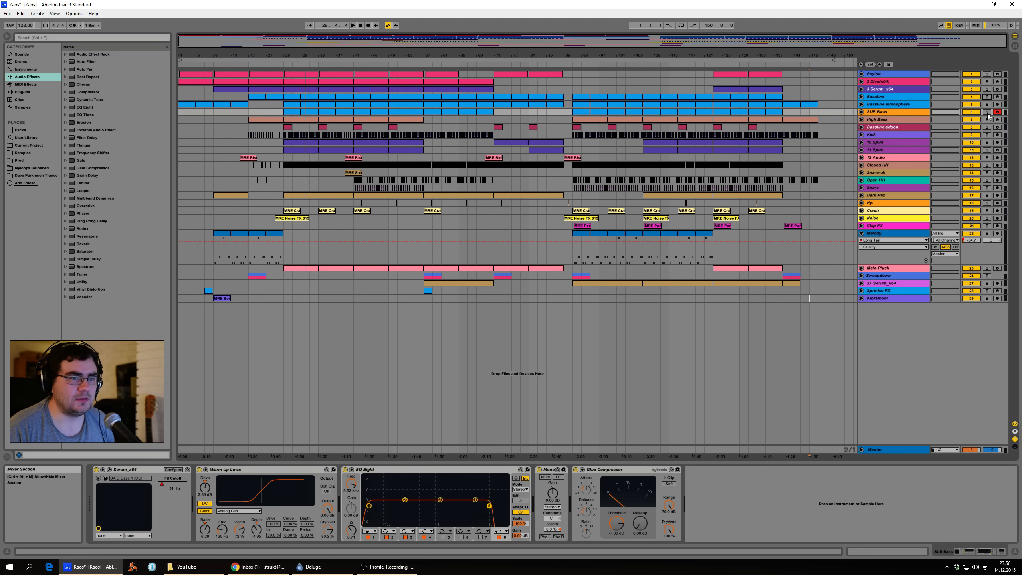
pyautogui.click(987, 112)
pyautogui.moveTo(189, 60); pyautogui.dragTo(284, 61)
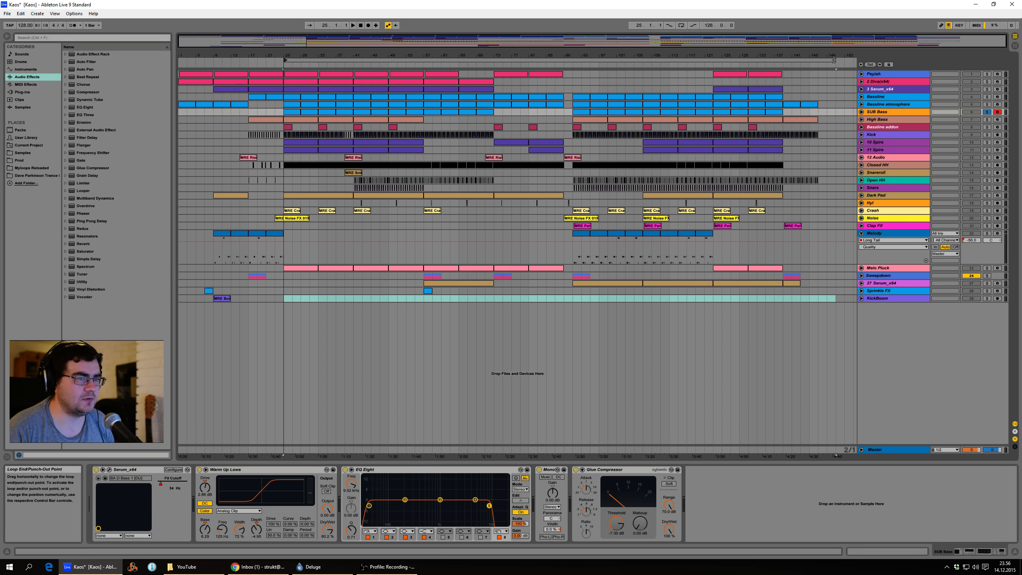
pyautogui.moveTo(833, 60); pyautogui.dragTo(354, 60)
pyautogui.press('space')
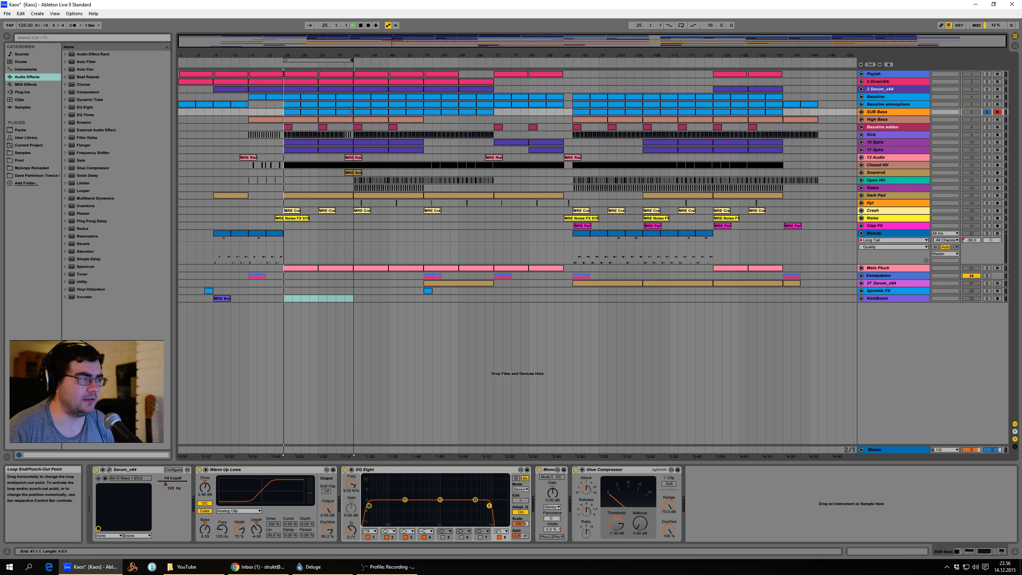
pyautogui.click(680, 26)
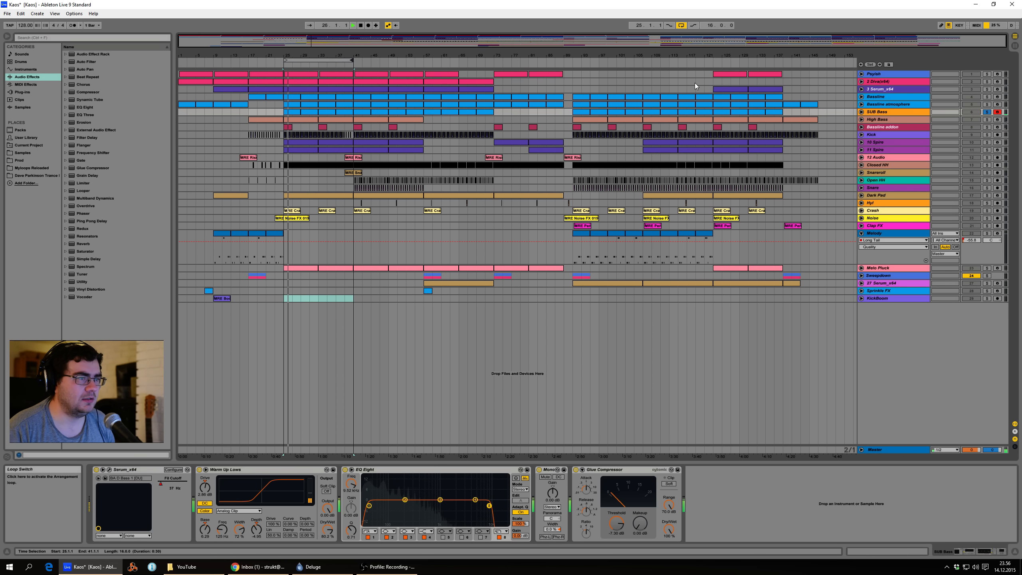
# - View the Bassline atmosphere and Bassline device chains, and solo both alongside SUB Bass while the loop plays
pyautogui.click(904, 105)
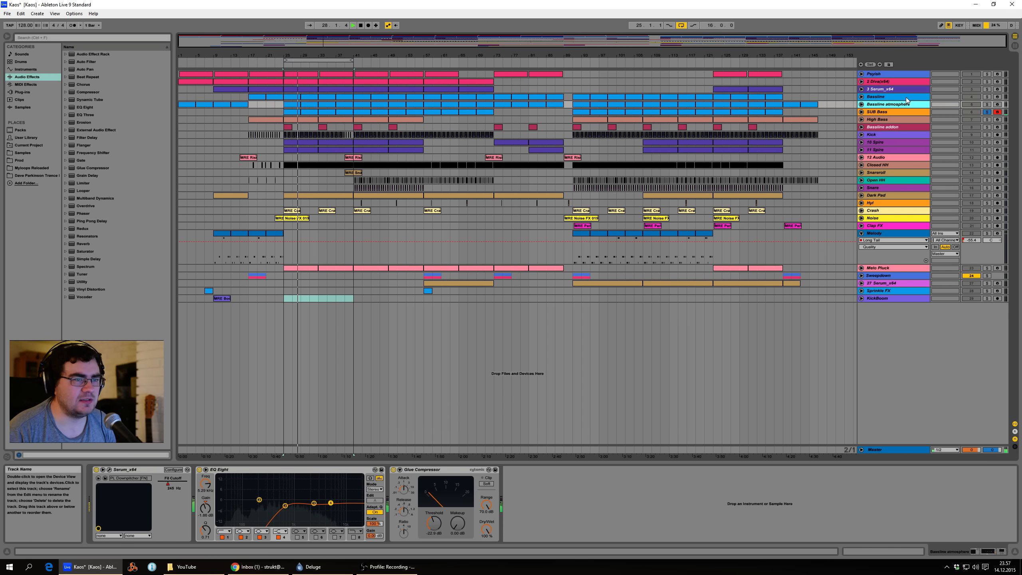
pyautogui.click(905, 97)
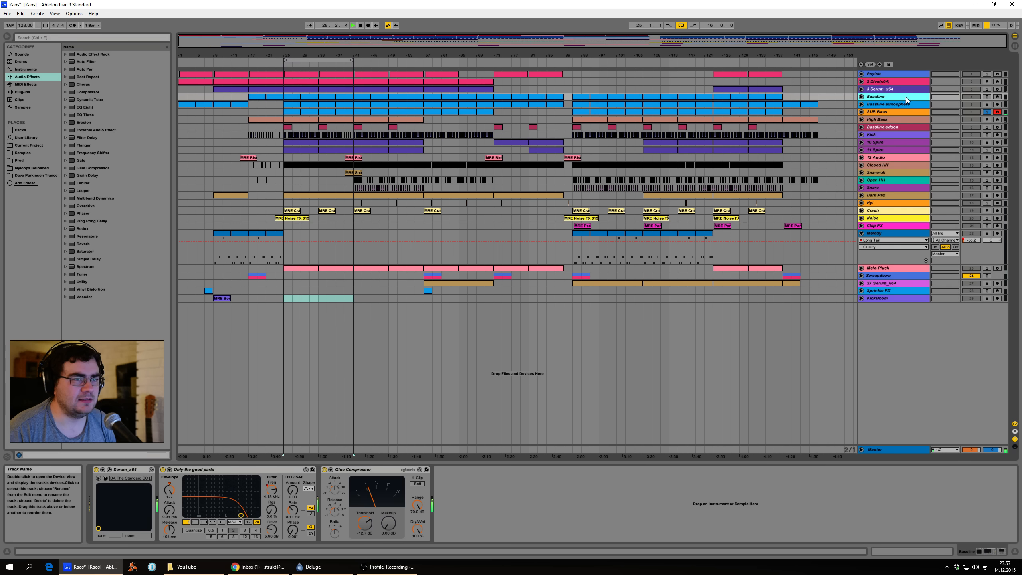
pyautogui.click(987, 97)
pyautogui.click(988, 97)
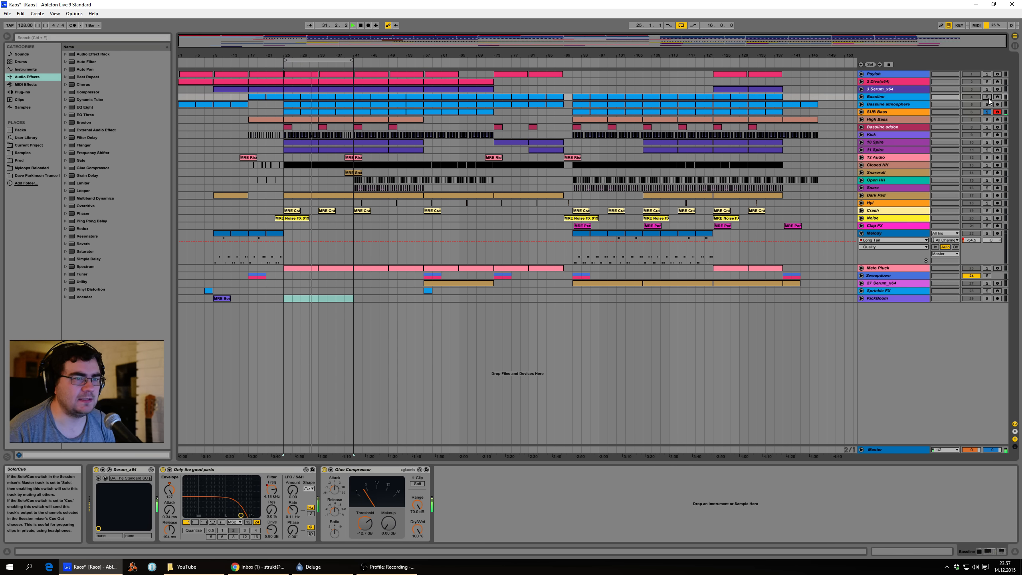
pyautogui.click(987, 97)
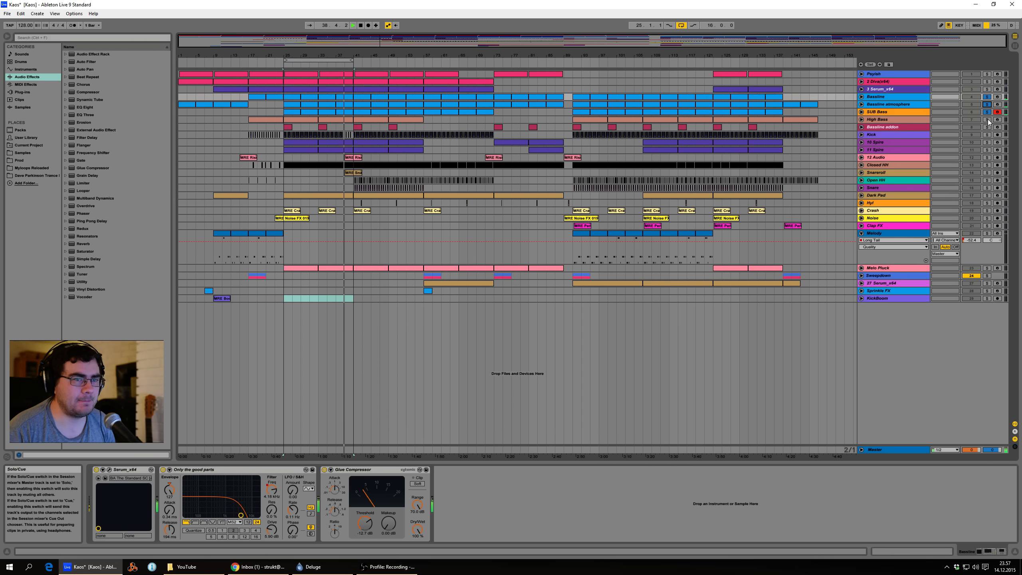
# - Solo only the High Bass track, restart the loop and show its device chain
pyautogui.click(987, 119)
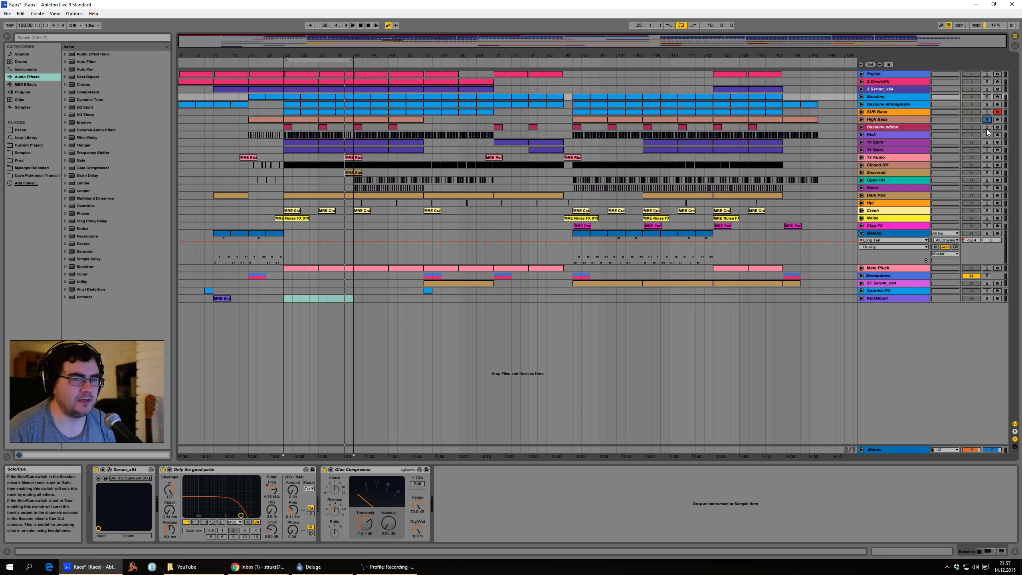
pyautogui.press('space')
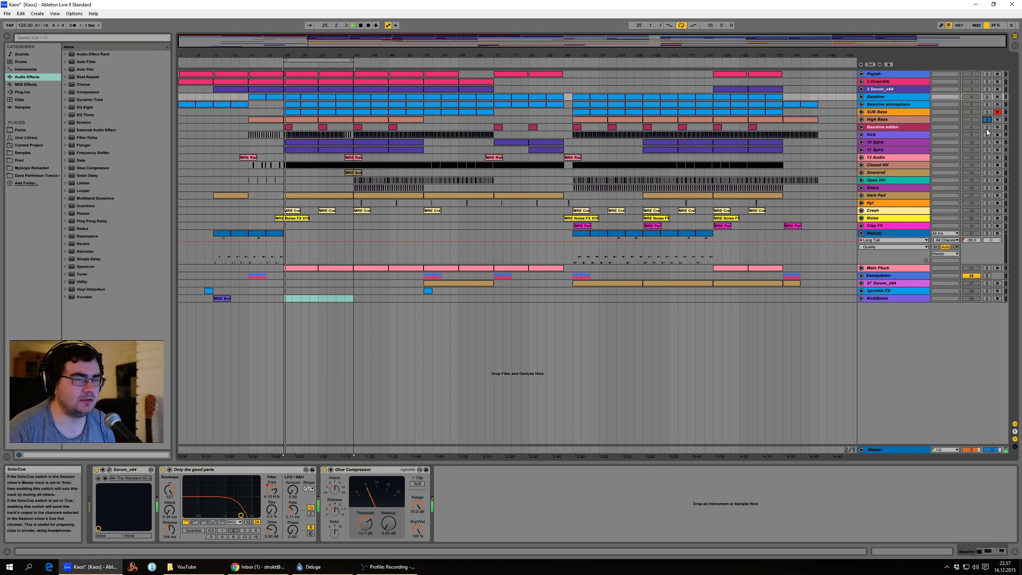
pyautogui.click(918, 120)
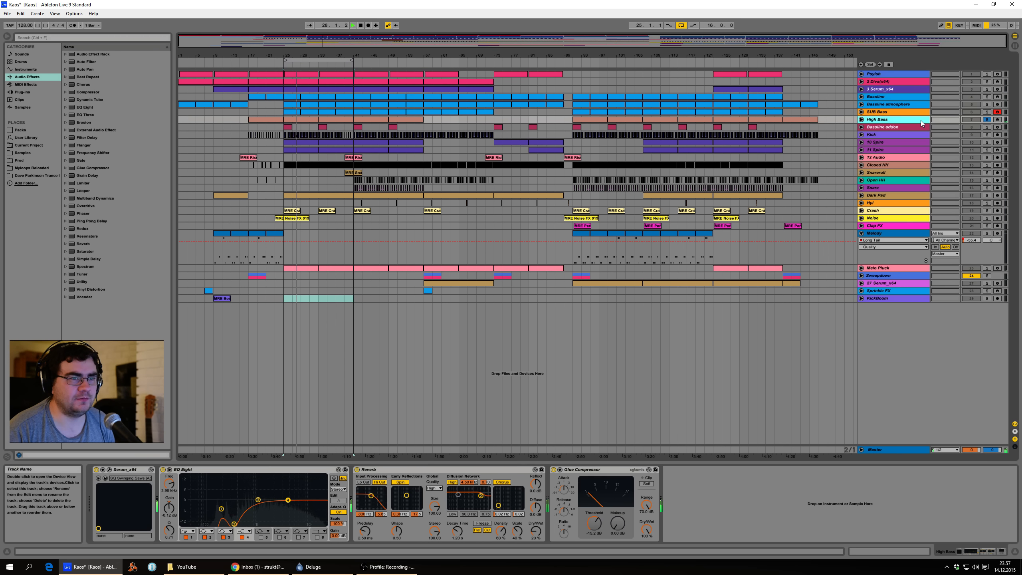
# - Listen to High Bass with Bassline and Kick soloed alongside it, clear all solos and stop playback
pyautogui.click(988, 96)
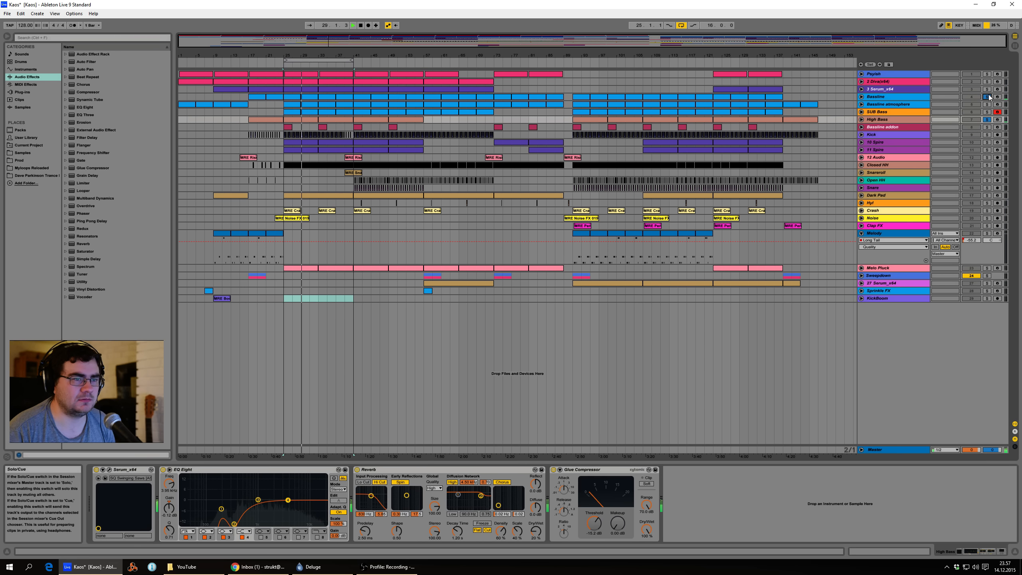
pyautogui.click(986, 135)
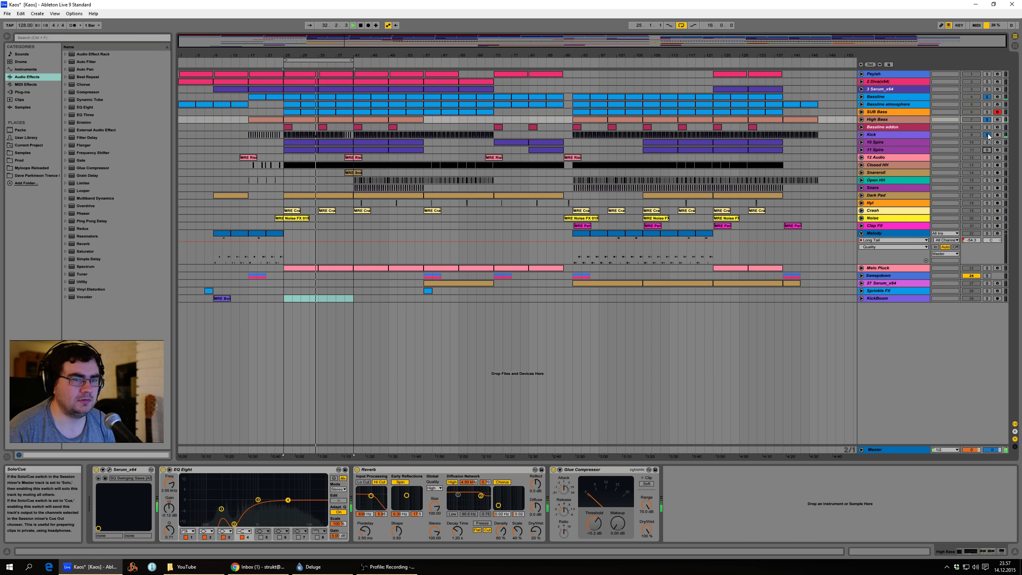
pyautogui.click(987, 135)
pyautogui.press('space')
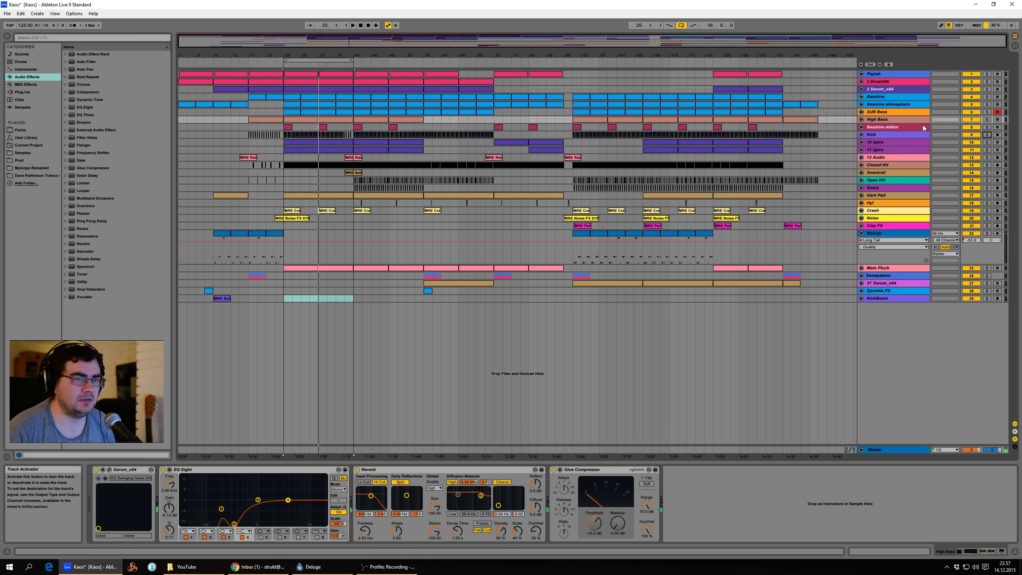
# - Unfold the High Bass track to show its Reverb Quality automation, and bring up the SUB Bass device chain
pyautogui.click(921, 122)
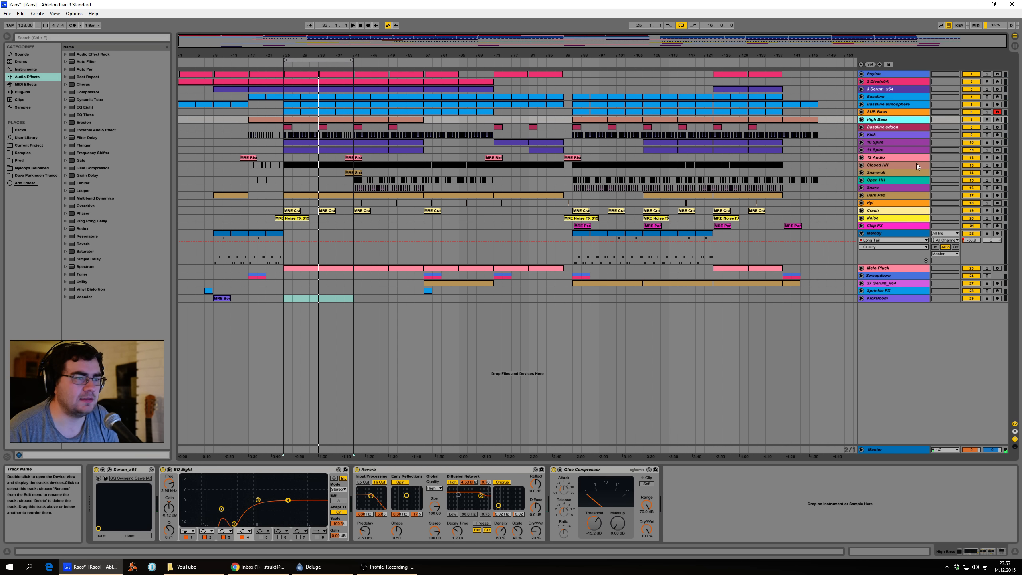
pyautogui.click(861, 119)
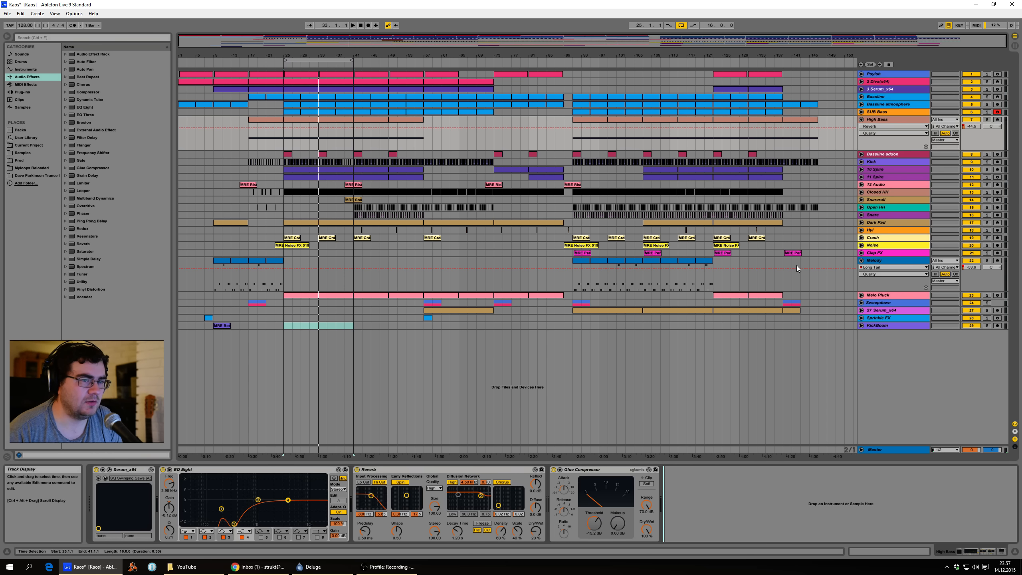
pyautogui.click(897, 112)
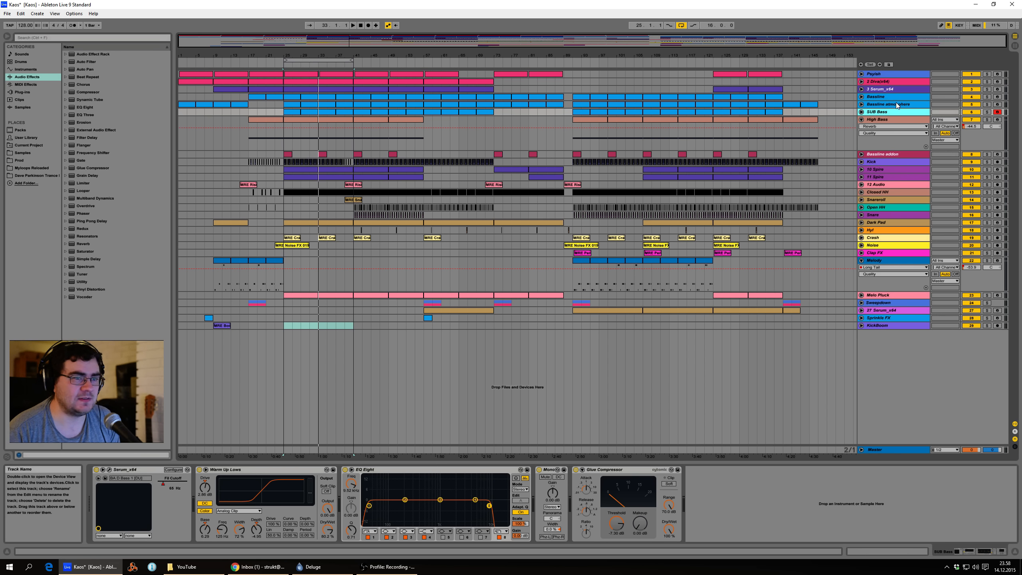
# - Compare the device chains of the 10 Spire and 11 Spire tracks, and briefly solo 10 Spire
pyautogui.click(889, 175)
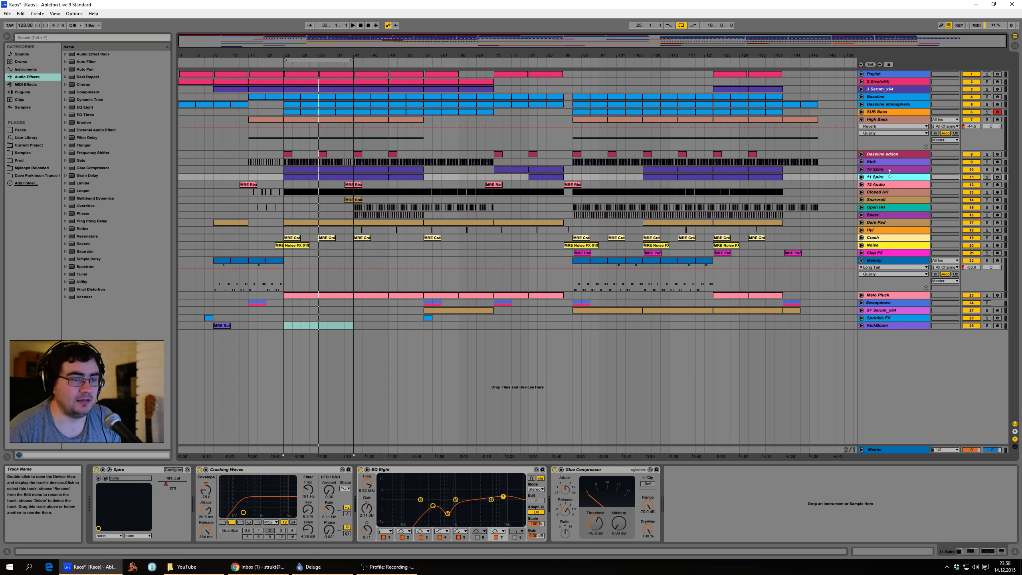
pyautogui.click(890, 170)
pyautogui.click(889, 176)
pyautogui.click(889, 170)
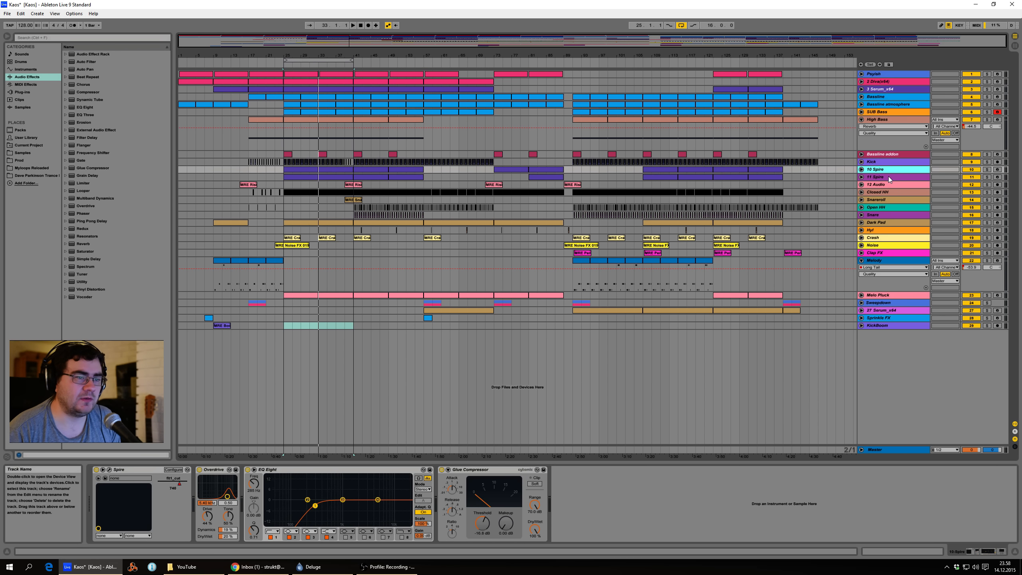
pyautogui.click(887, 178)
pyautogui.click(890, 170)
pyautogui.click(887, 177)
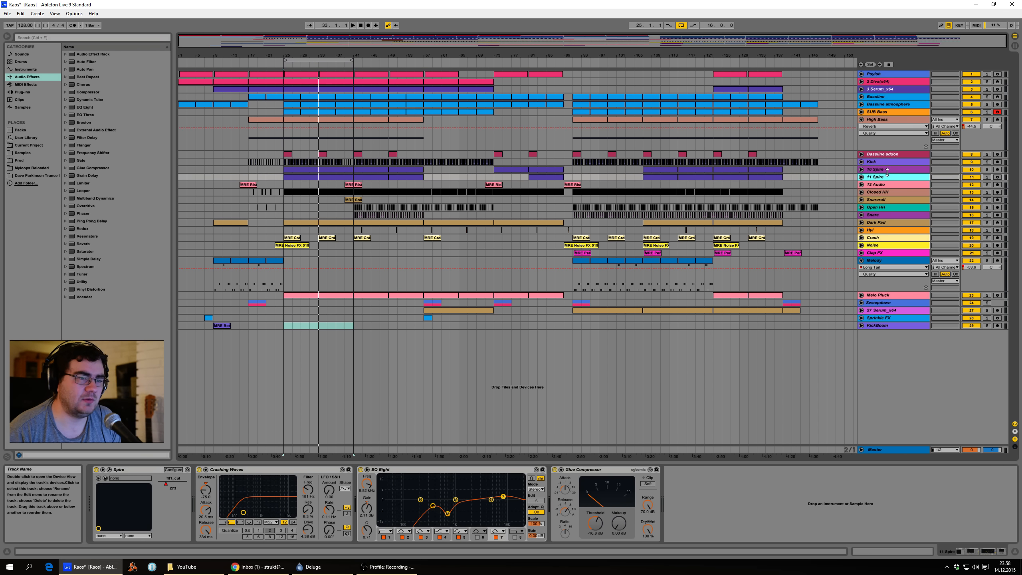
pyautogui.click(890, 171)
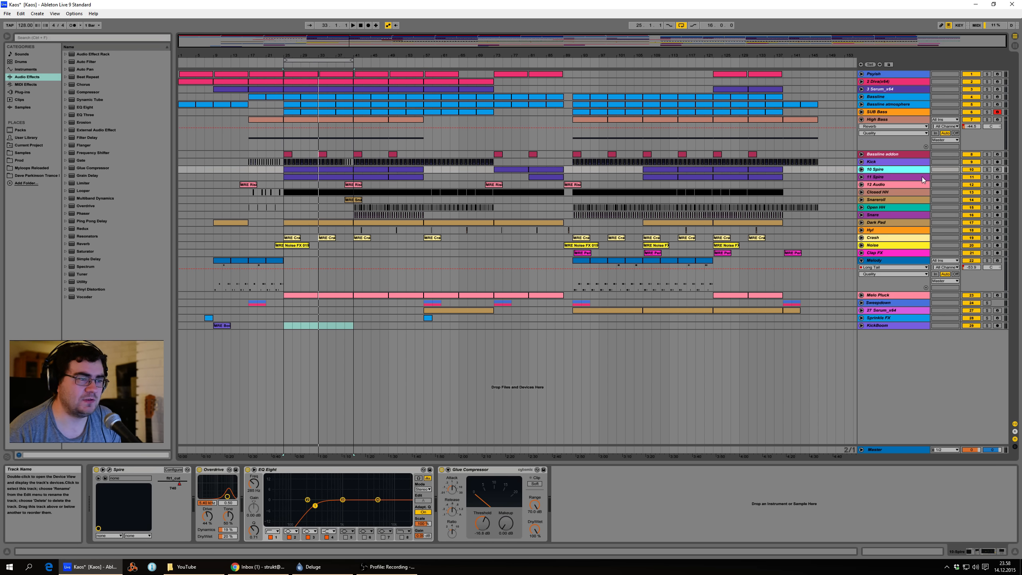
pyautogui.click(987, 170)
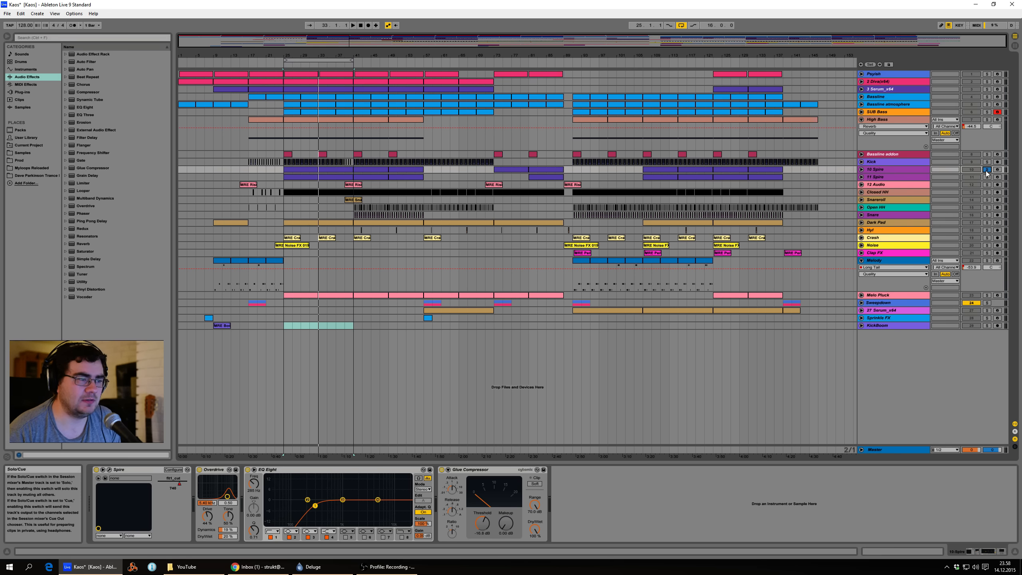
pyautogui.click(987, 171)
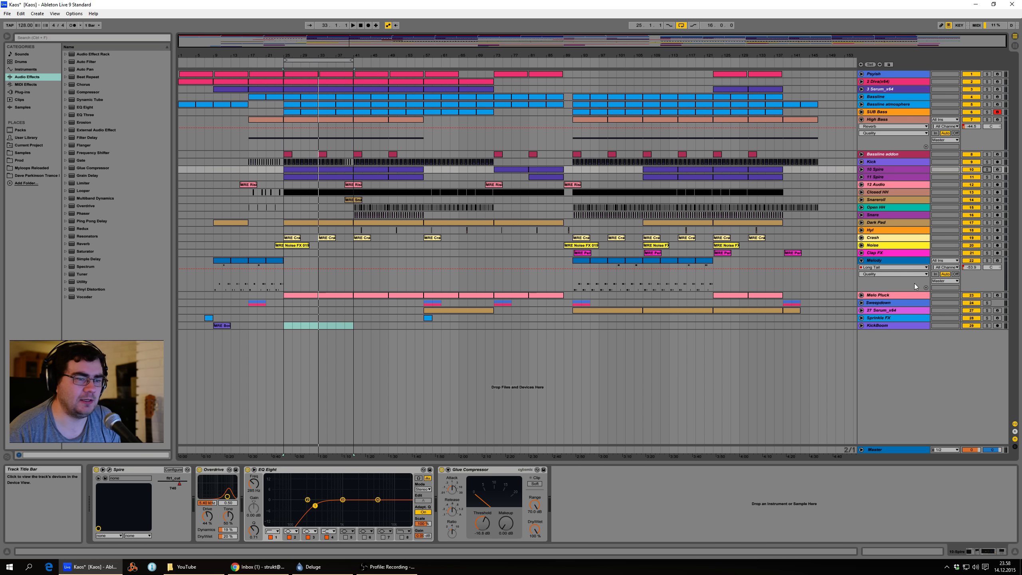
# - Solo the Melody track, move the 16-bar loop to bar 91 and play it
pyautogui.click(987, 260)
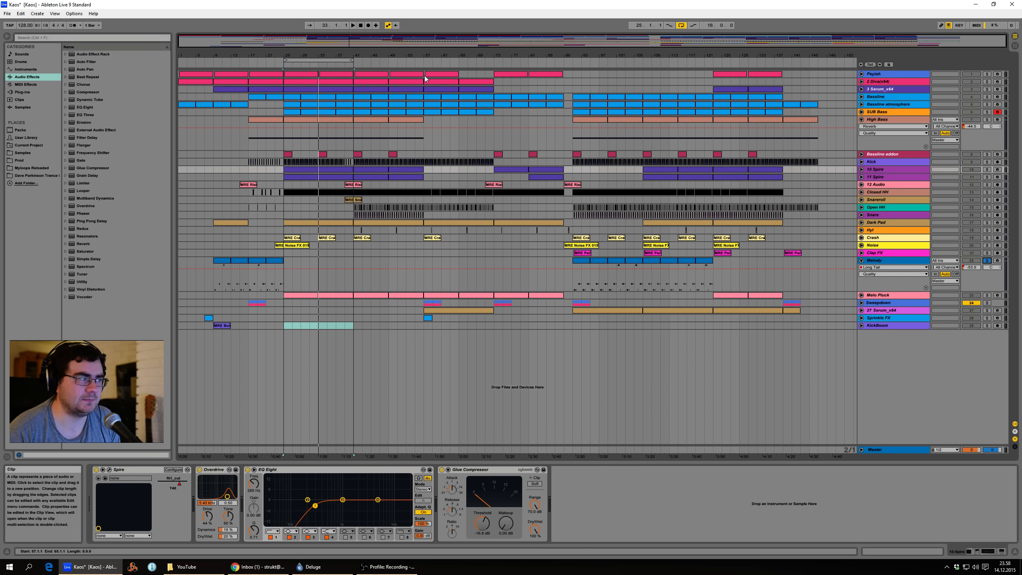
pyautogui.moveTo(284, 60); pyautogui.dragTo(691, 80)
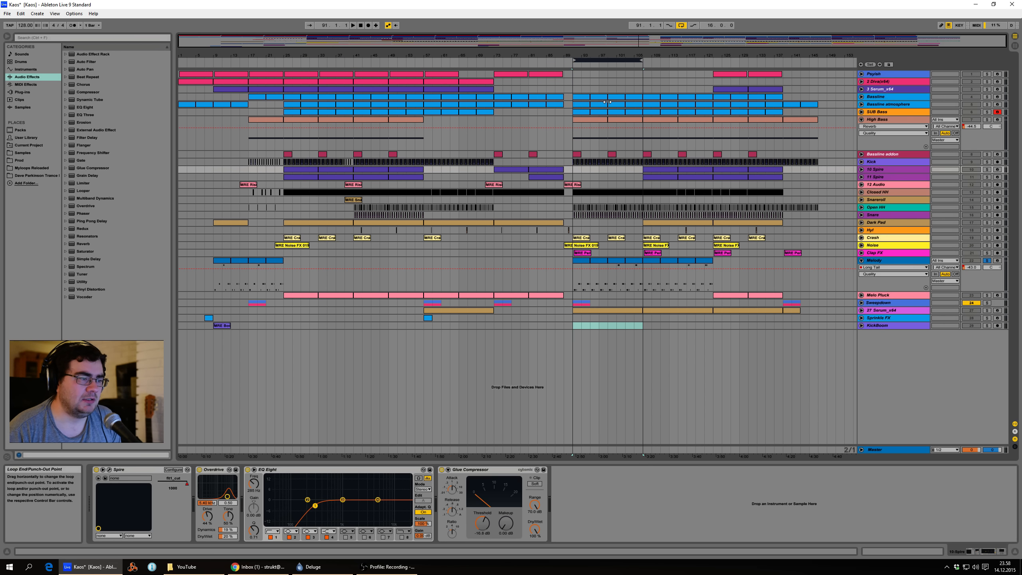
pyautogui.click(353, 26)
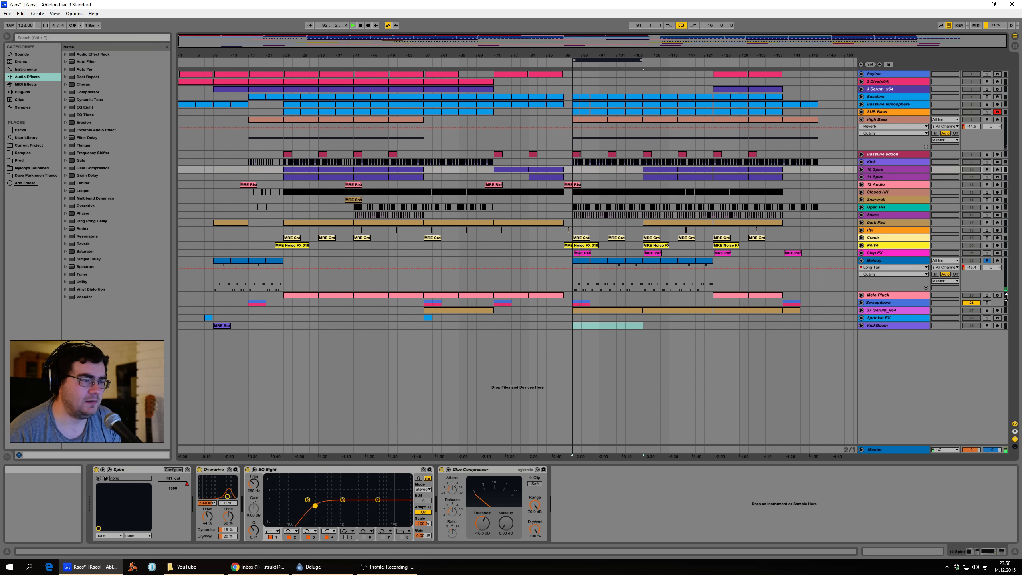
# - Select band 1 in the Melody track's EQ Eight, show its 1 Frequency A automation, replay the loop, stop it and clear the solo
pyautogui.click(915, 279)
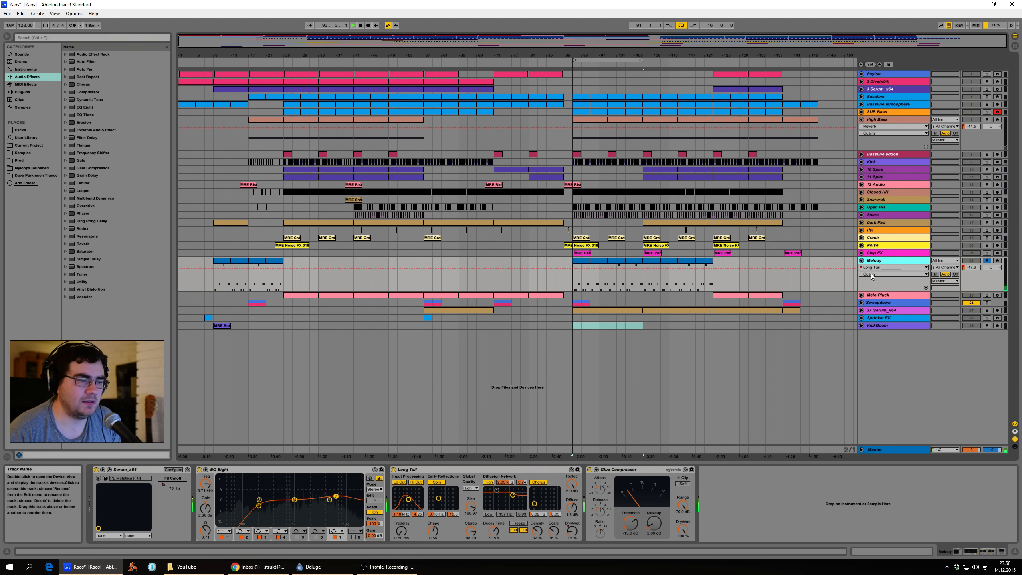
pyautogui.click(227, 538)
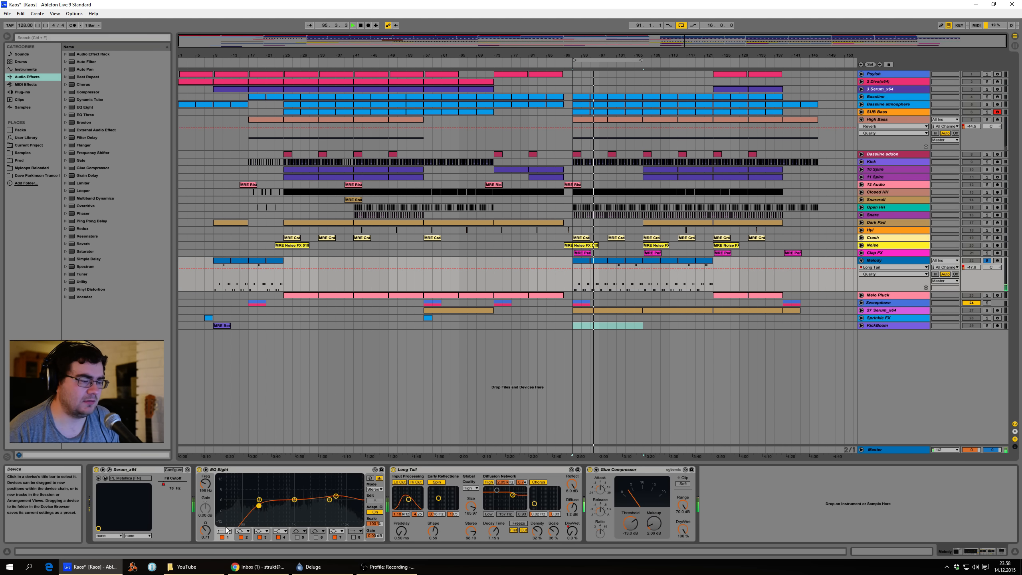
pyautogui.press('space')
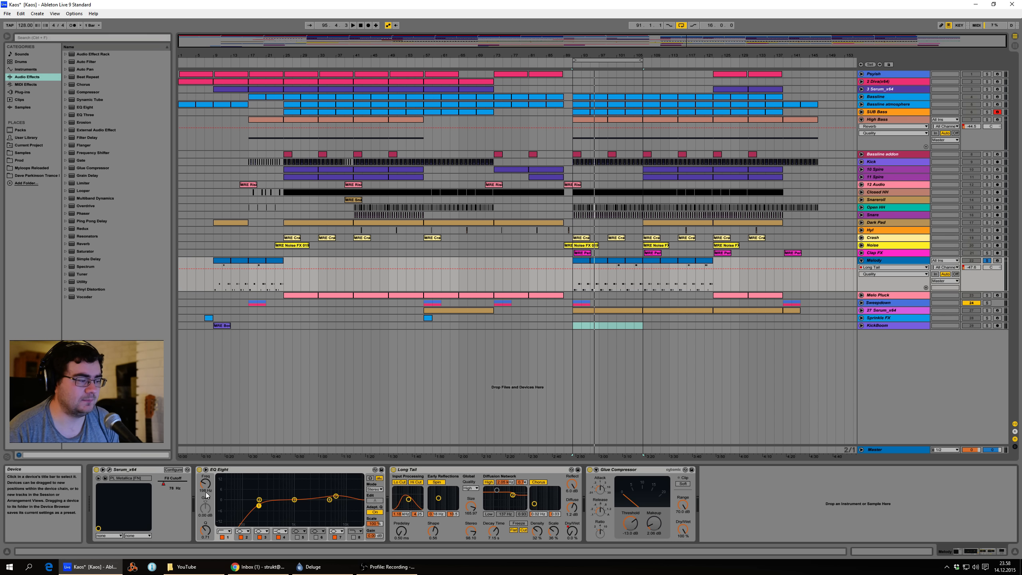
pyautogui.press('space')
pyautogui.moveTo(208, 490)
pyautogui.mouseDown()
pyautogui.moveTo(208, 472)
pyautogui.moveTo(208, 489)
pyautogui.mouseUp()
pyautogui.press('space')
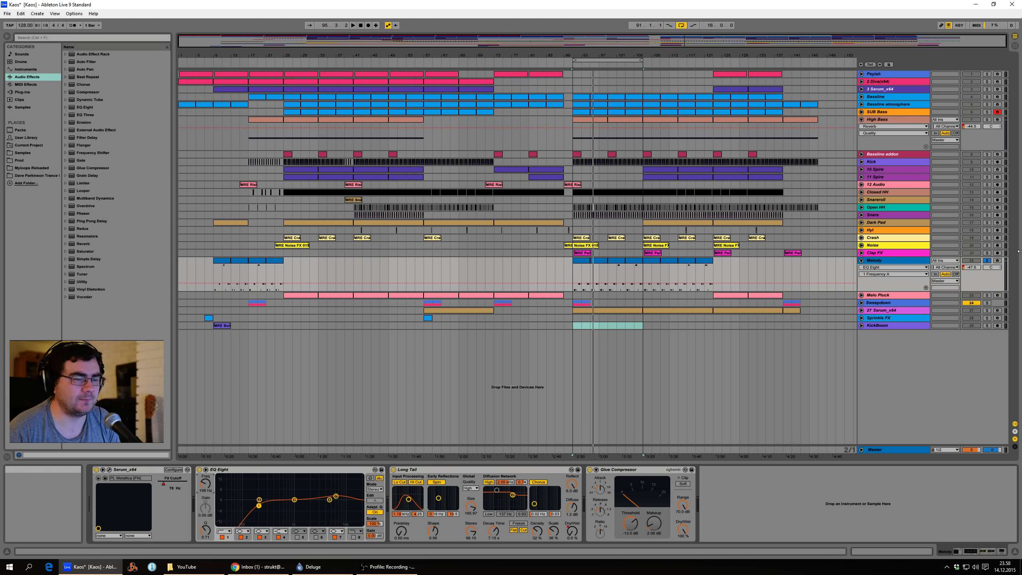
pyautogui.click(988, 261)
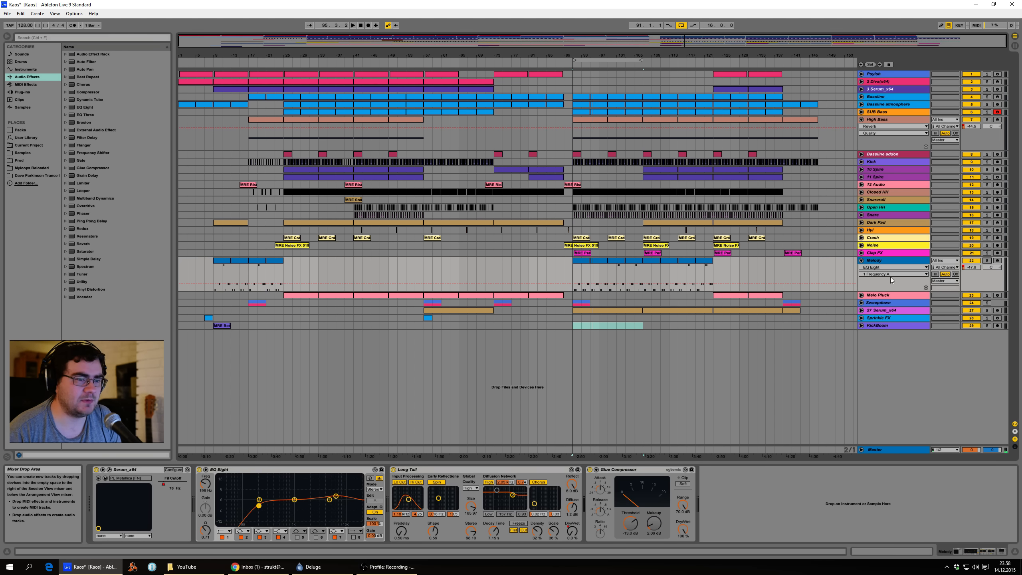
# - Fold the Melody track, unfold Melo Pluck, and move Melo Pluck and Melody to the end of the track list
pyautogui.click(862, 260)
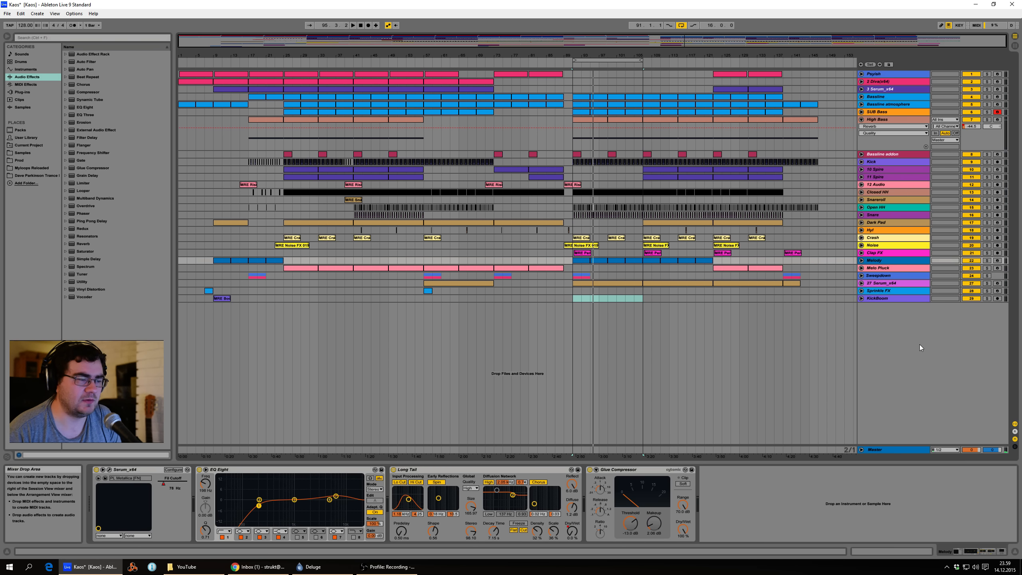
pyautogui.click(779, 356)
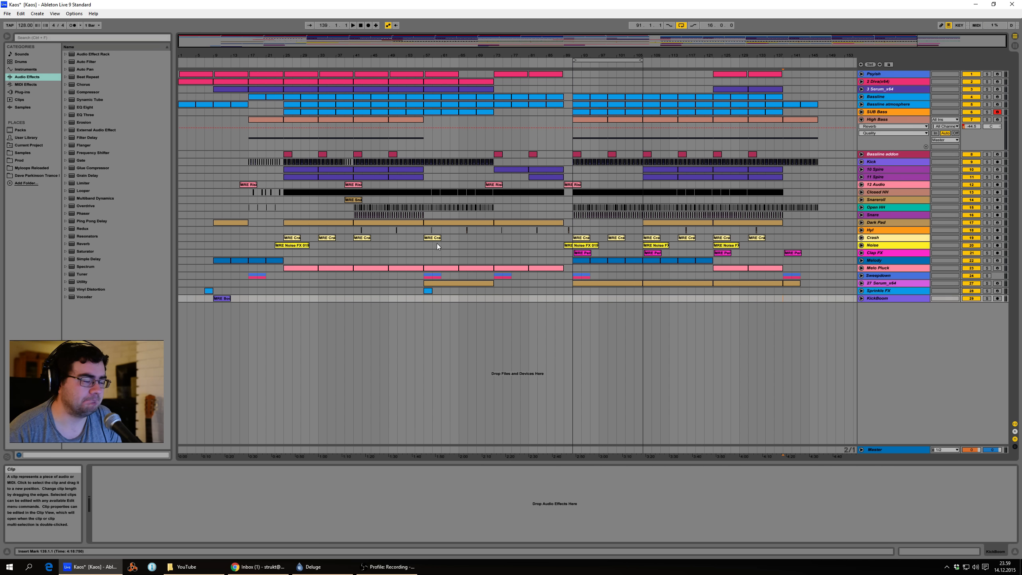
pyautogui.click(887, 268)
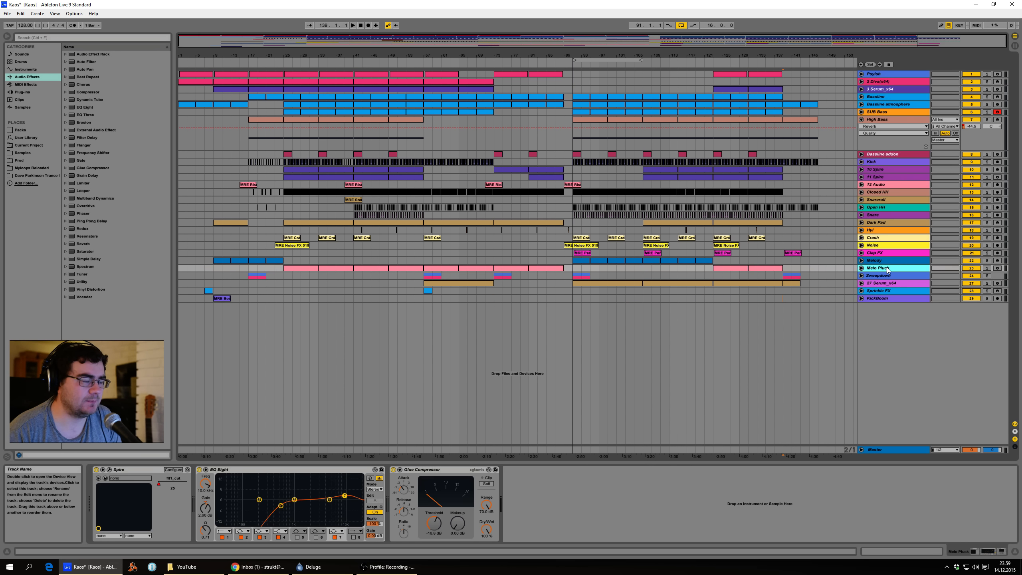
pyautogui.click(862, 268)
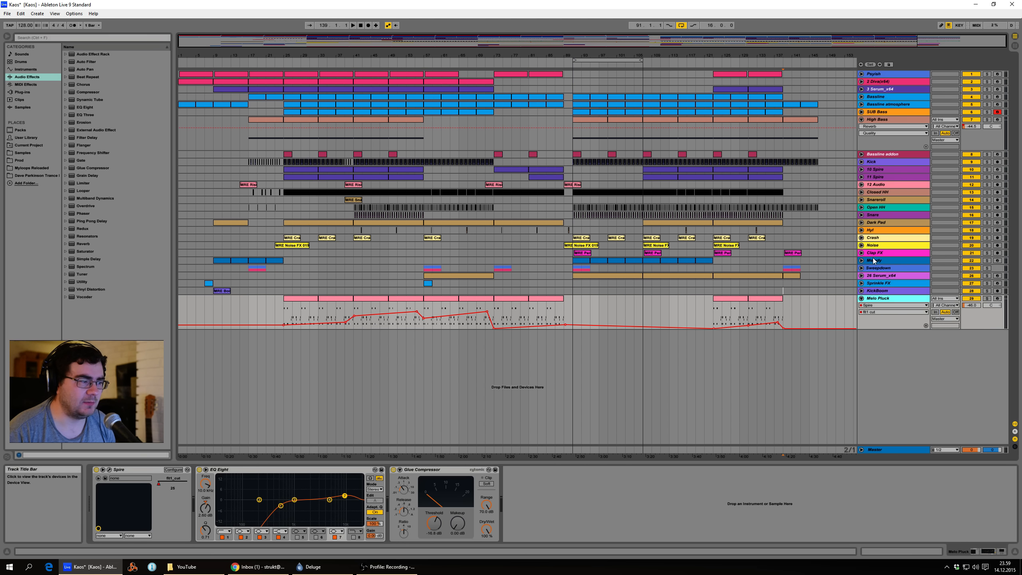
pyautogui.click(889, 261)
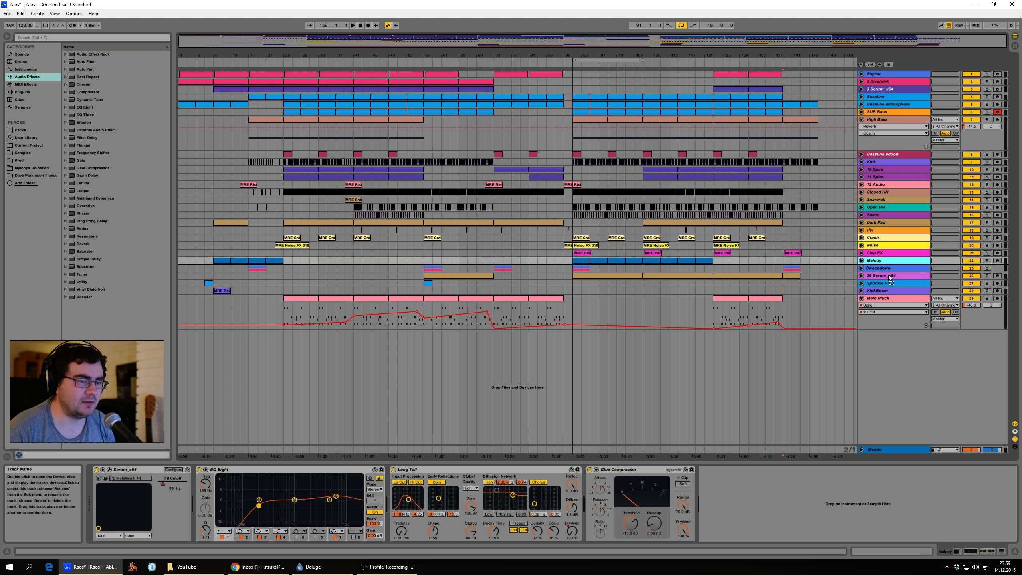
# - Move the 10 Spire and 11 Spire tracks below Melody and unfold Melody and both Spire tracks
pyautogui.click(887, 170)
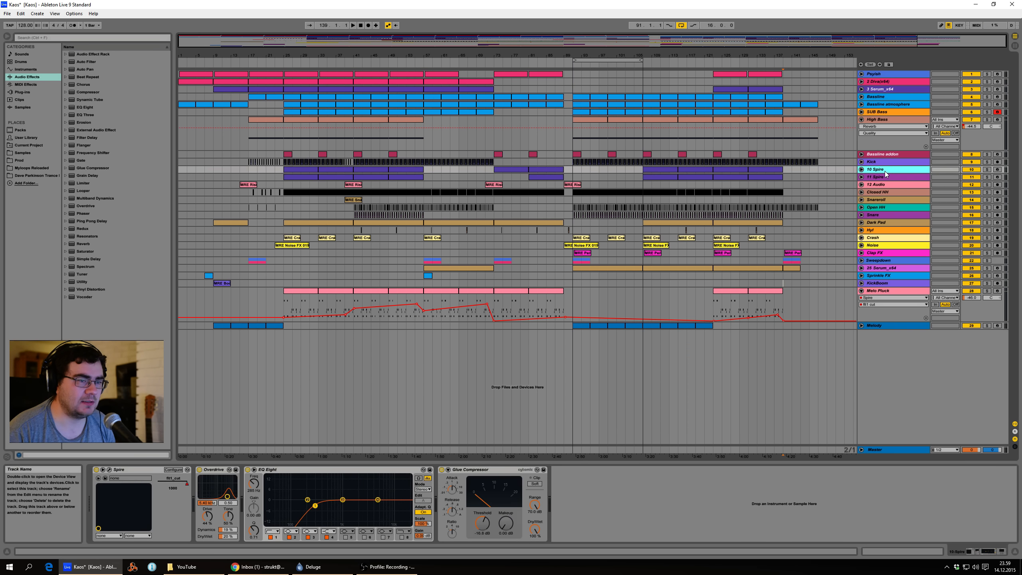
pyautogui.keyDown('shift'); pyautogui.click(880, 178); pyautogui.keyUp('shift')
pyautogui.moveTo(882, 173); pyautogui.dragTo(879, 358)
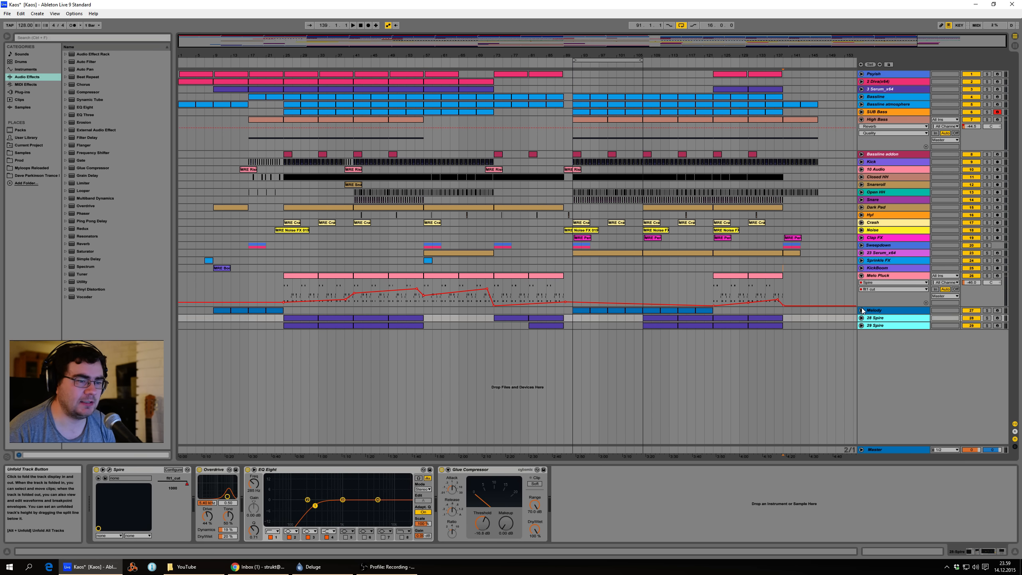
pyautogui.click(861, 310)
pyautogui.click(861, 353)
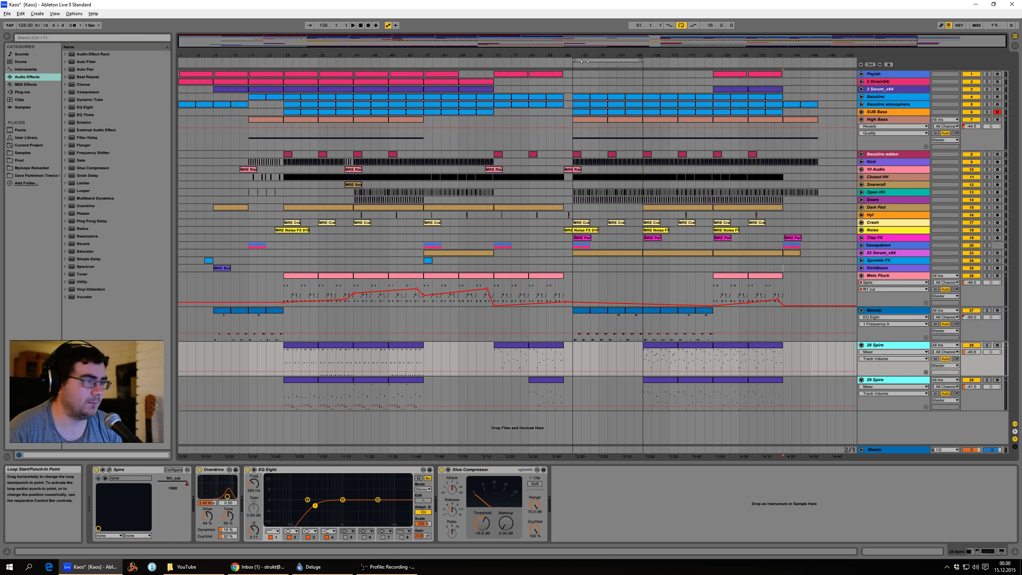
# - Move the 16-bar loop to bar 25 and play it with the Melo Pluck track soloed
pyautogui.moveTo(581, 60); pyautogui.dragTo(301, 61)
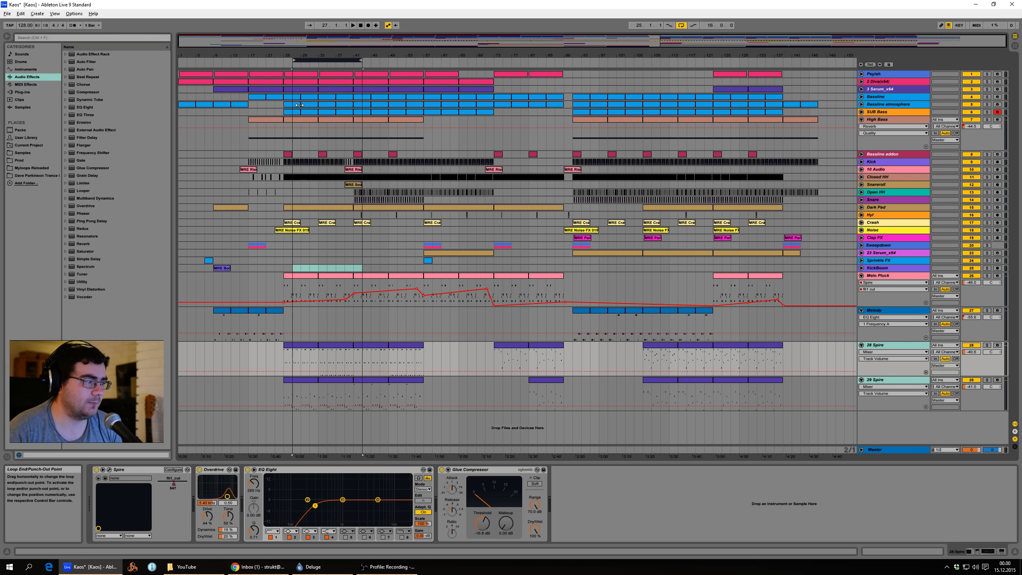
pyautogui.click(988, 276)
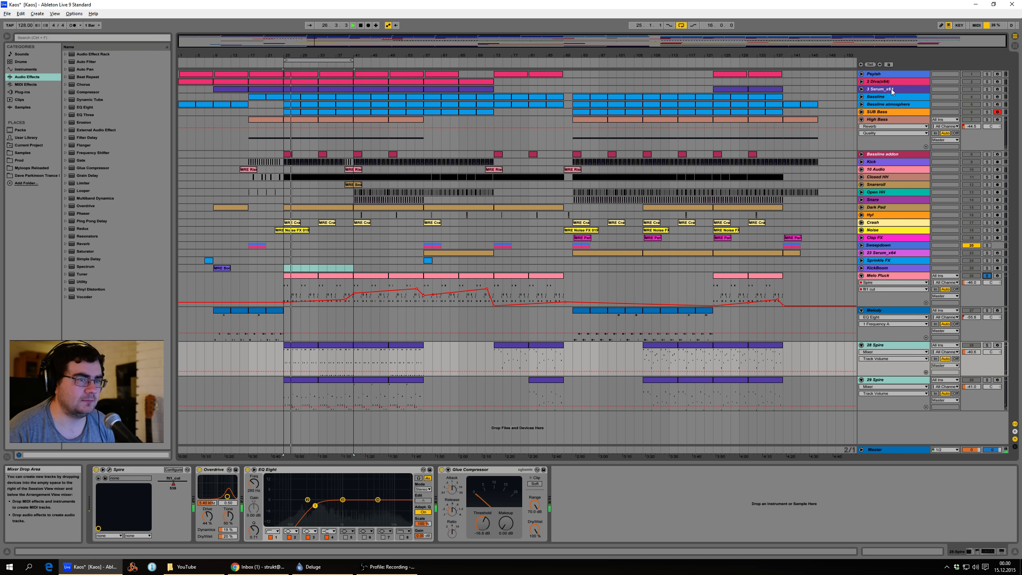
# - Move the 3 Serum_x64 track between Melody and the Spire tracks, unfold it, and add it and both Spire tracks to the solo
pyautogui.moveTo(880, 90); pyautogui.dragTo(884, 335)
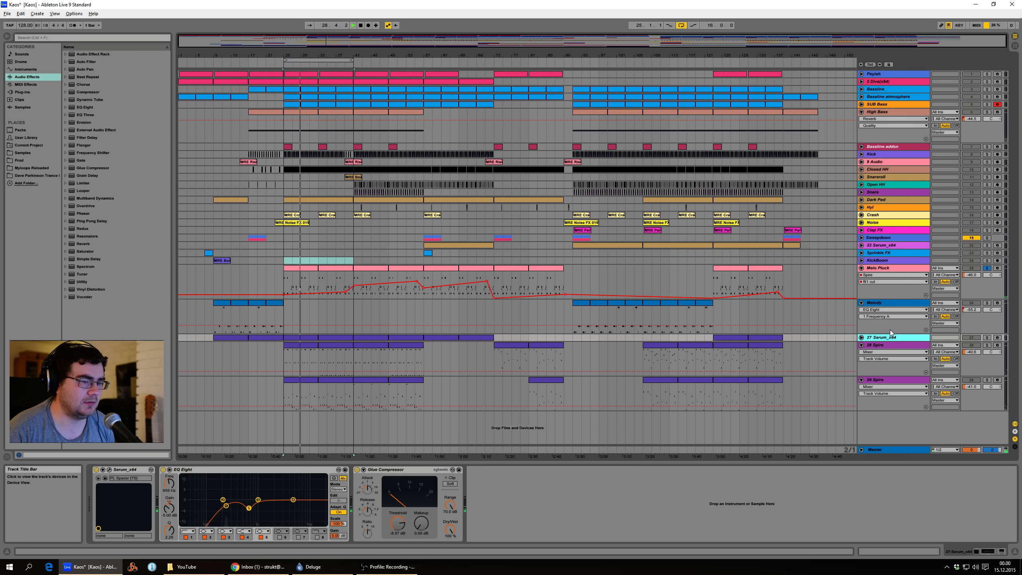
pyautogui.click(861, 338)
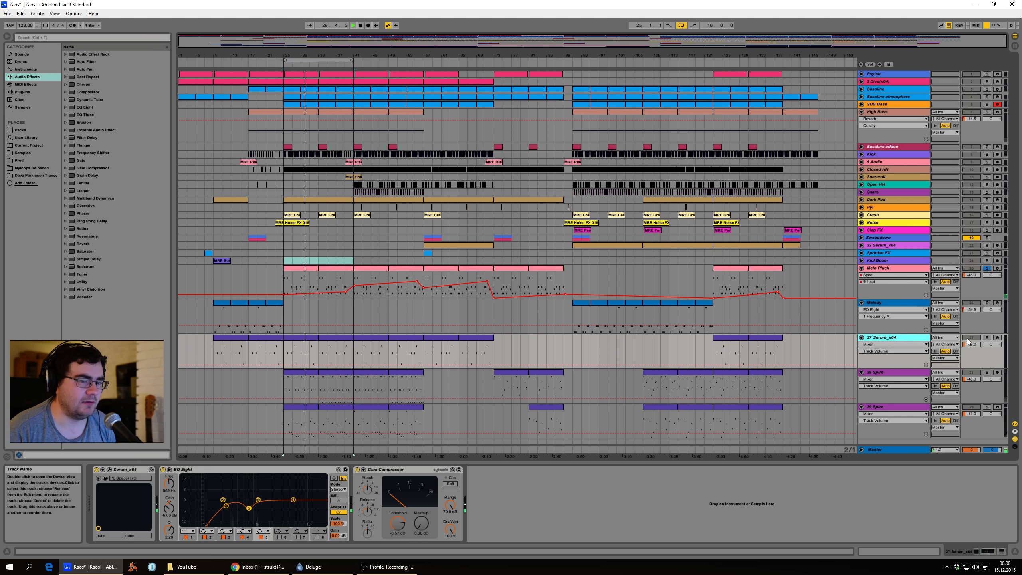
pyautogui.click(986, 338)
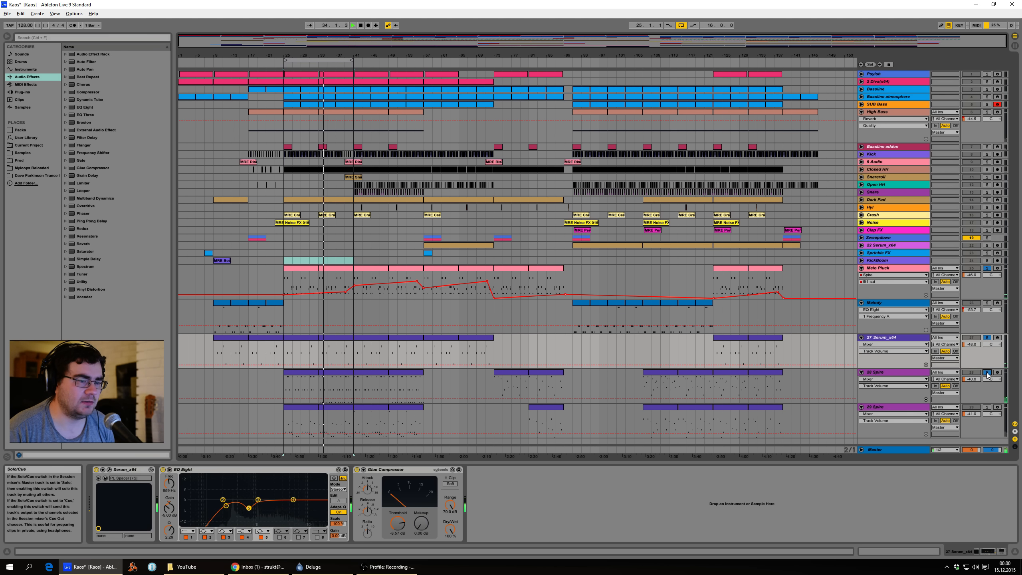
pyautogui.click(986, 407)
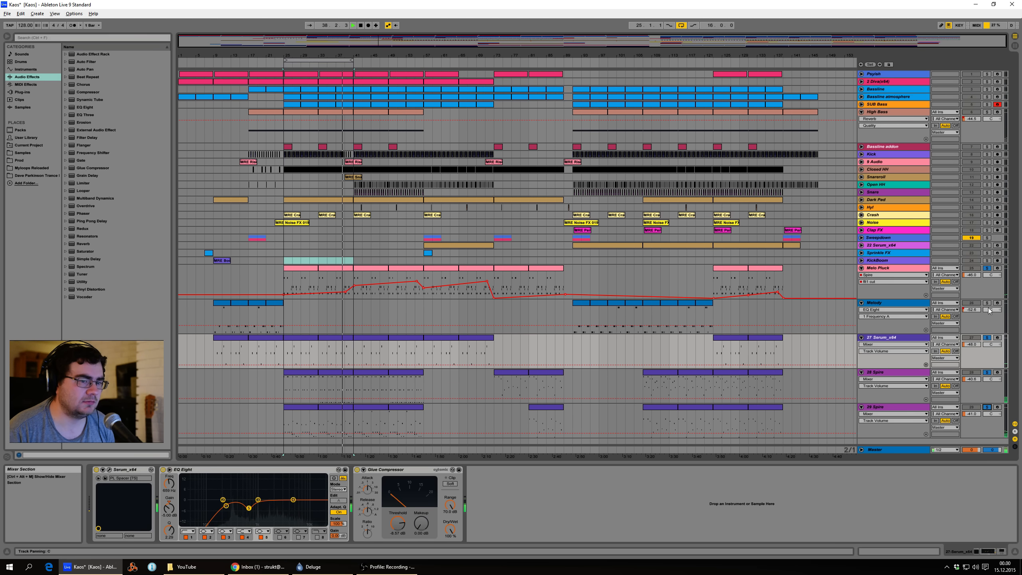
# - Clear the solos, turn looping off and play the full mix from bar 25
pyautogui.click(988, 269)
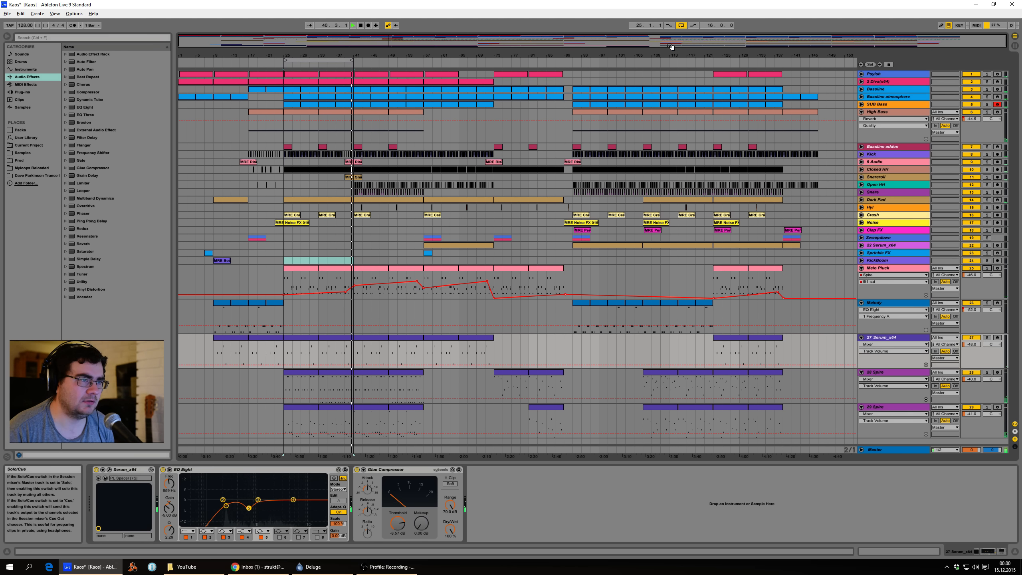
pyautogui.click(681, 25)
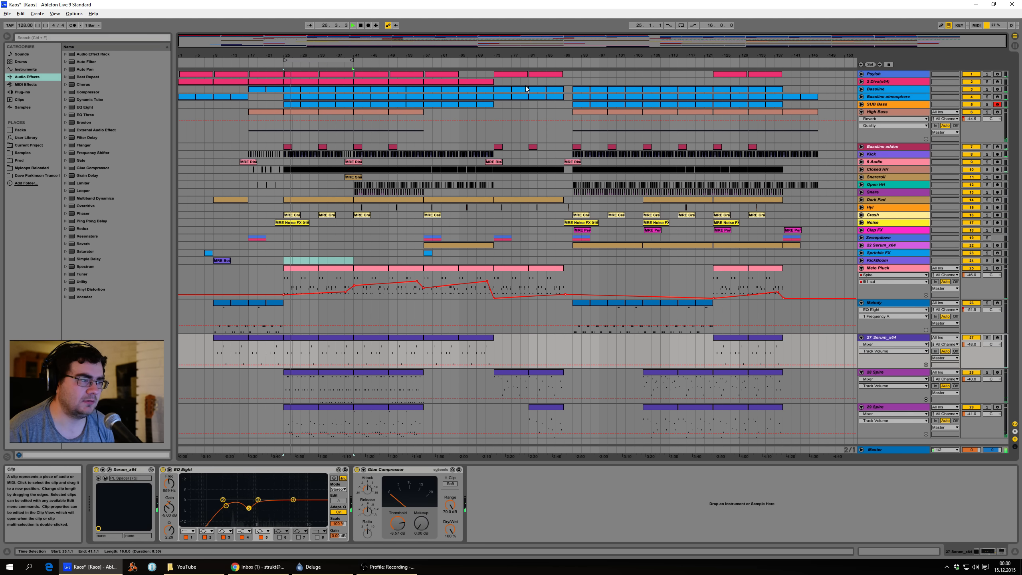
pyautogui.click(355, 63)
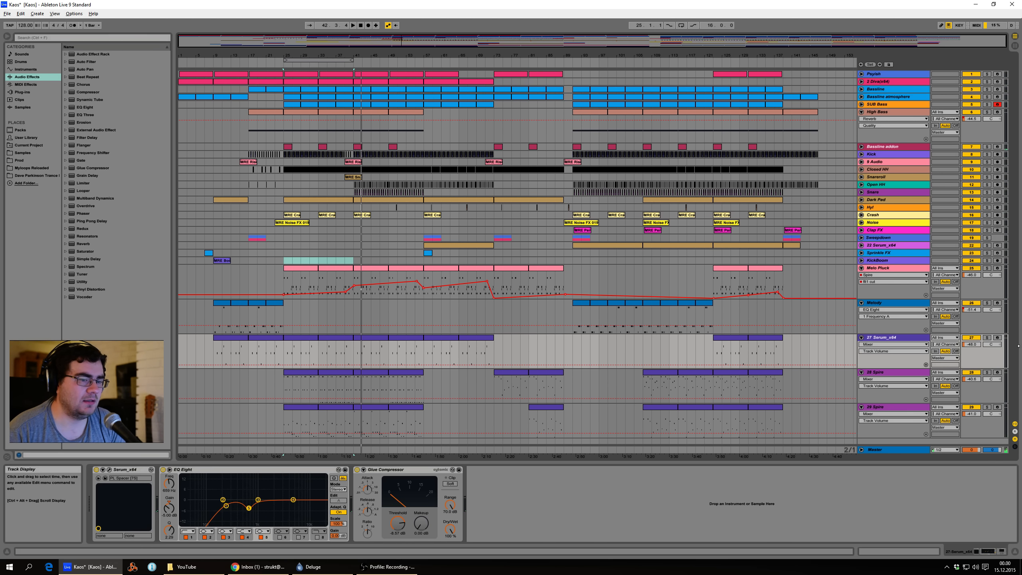
# - Solo the 27 Serum_x64 track, select the 16 bars from bar 25, and play a short part of them
pyautogui.click(987, 338)
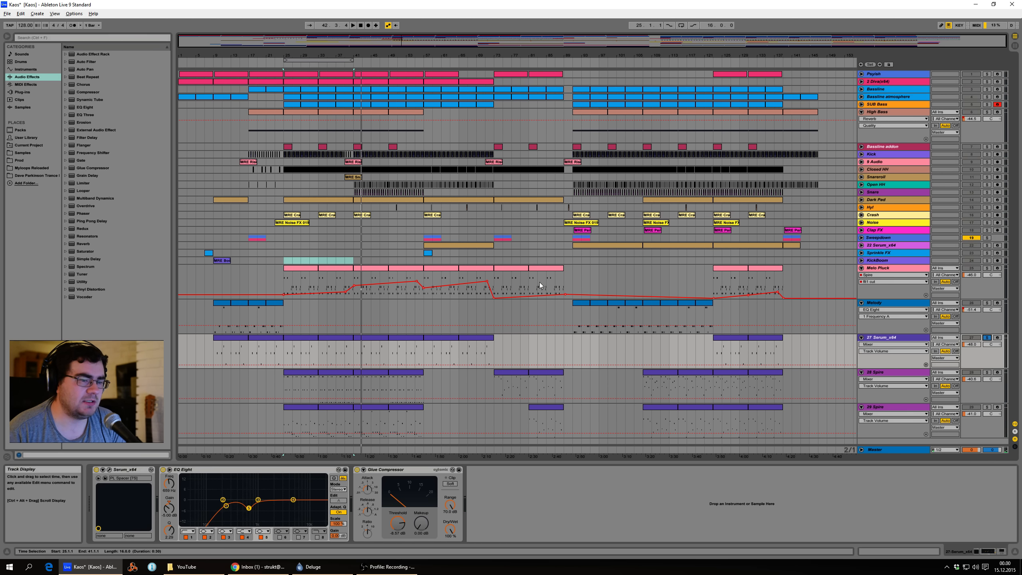
pyautogui.click(346, 60)
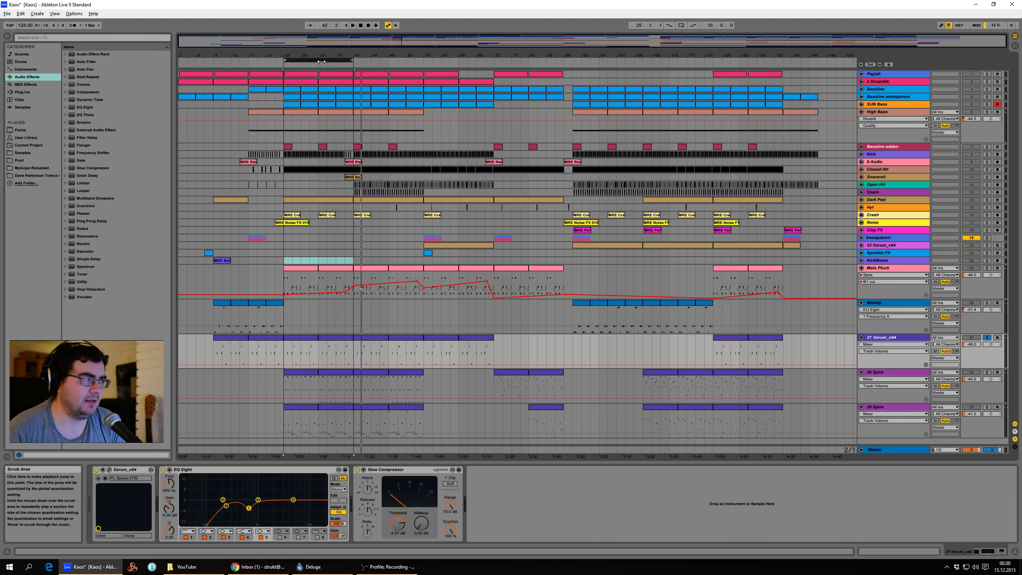
pyautogui.click(353, 26)
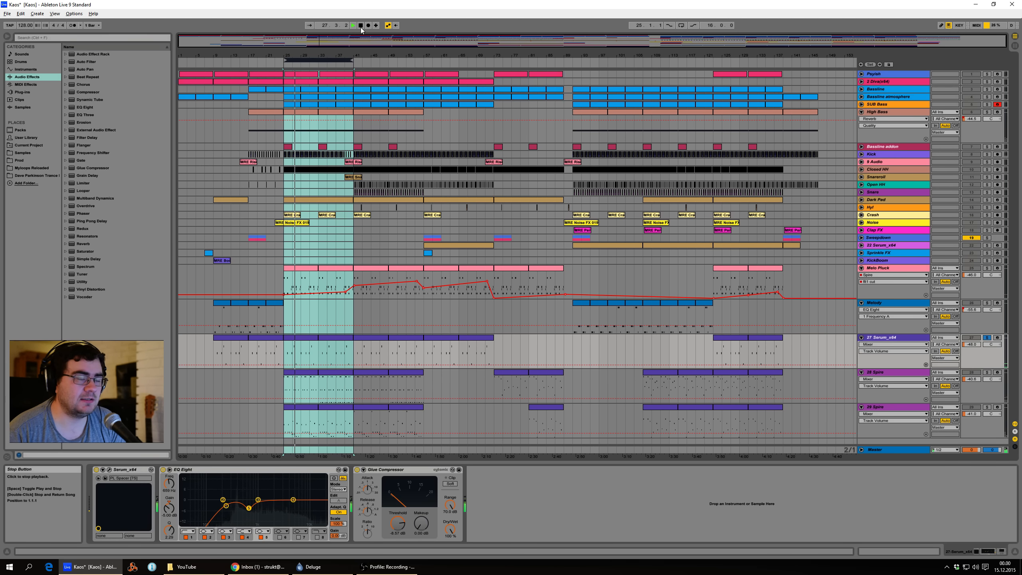
pyautogui.click(361, 26)
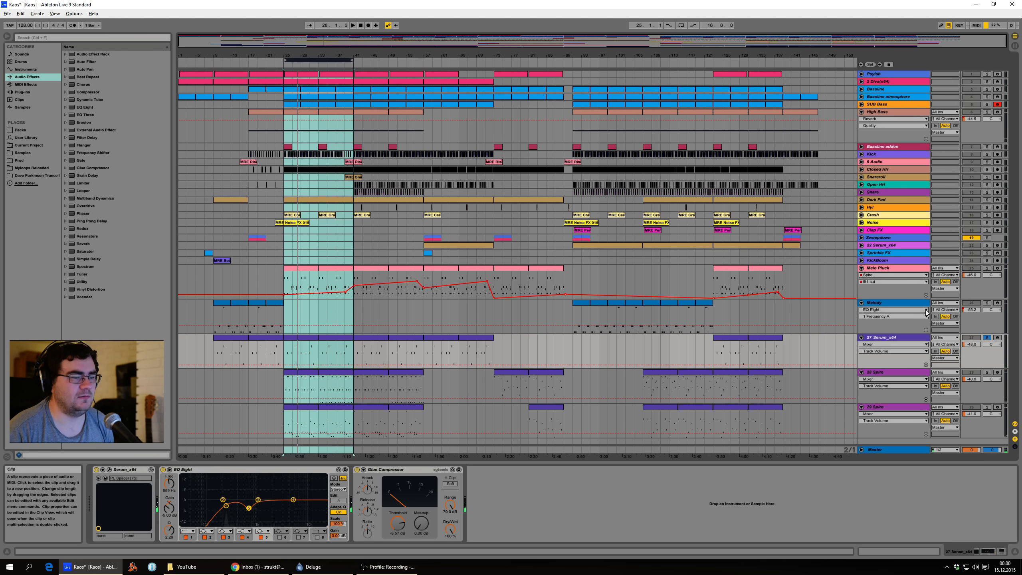
# - Add 28 Spire and 29 Spire to the solo one after the other, playing from bar 25 each time, and clear the solos
pyautogui.hotkey('ctrl', 'l')
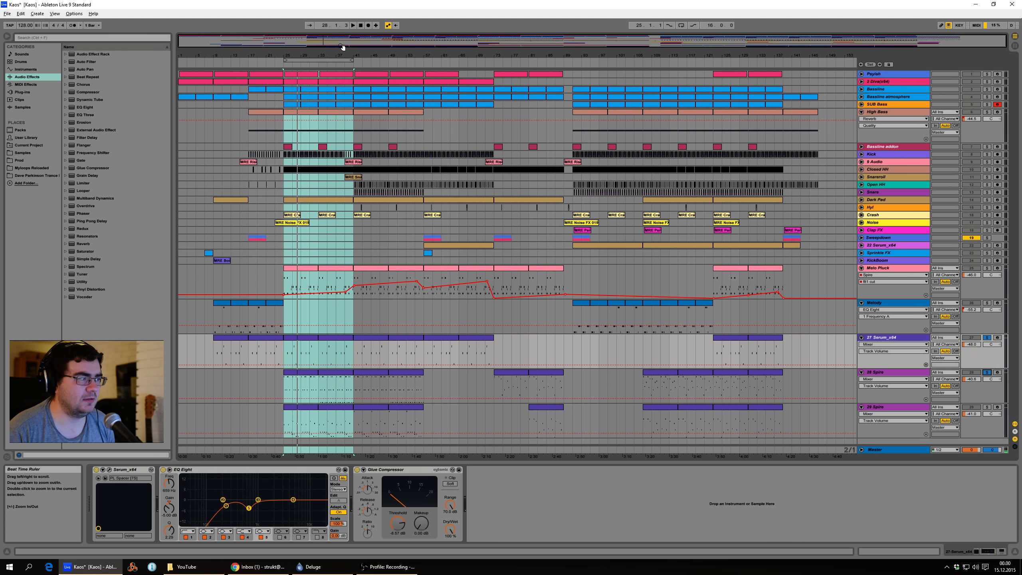
pyautogui.click(353, 25)
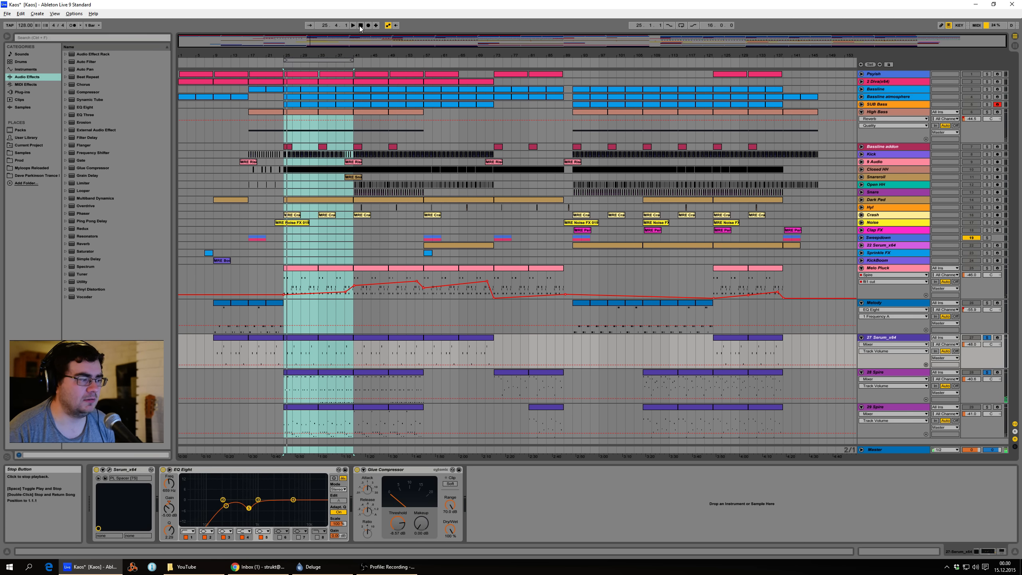
pyautogui.click(360, 26)
pyautogui.click(986, 407)
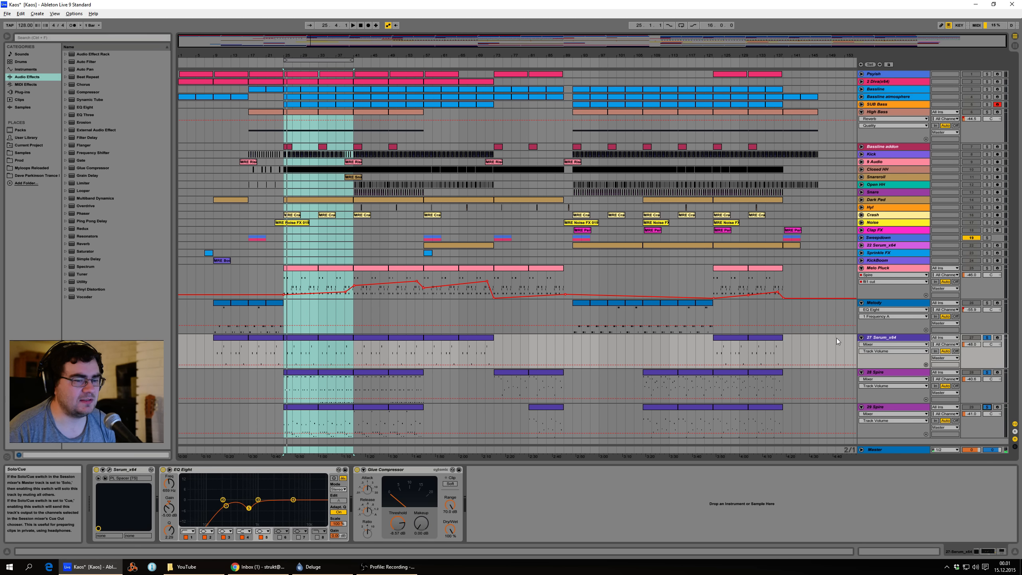
pyautogui.click(353, 25)
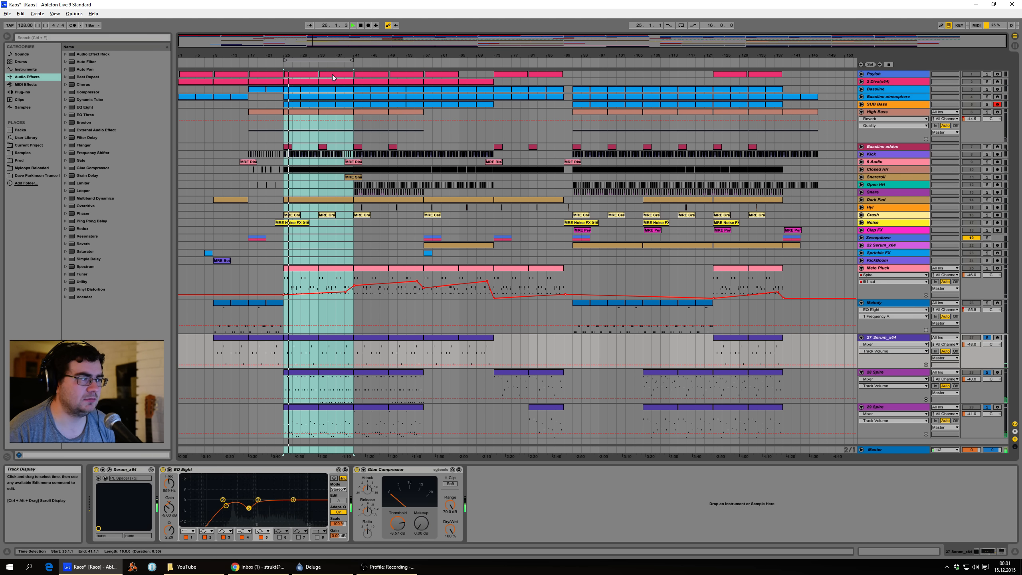
pyautogui.click(360, 25)
pyautogui.click(987, 337)
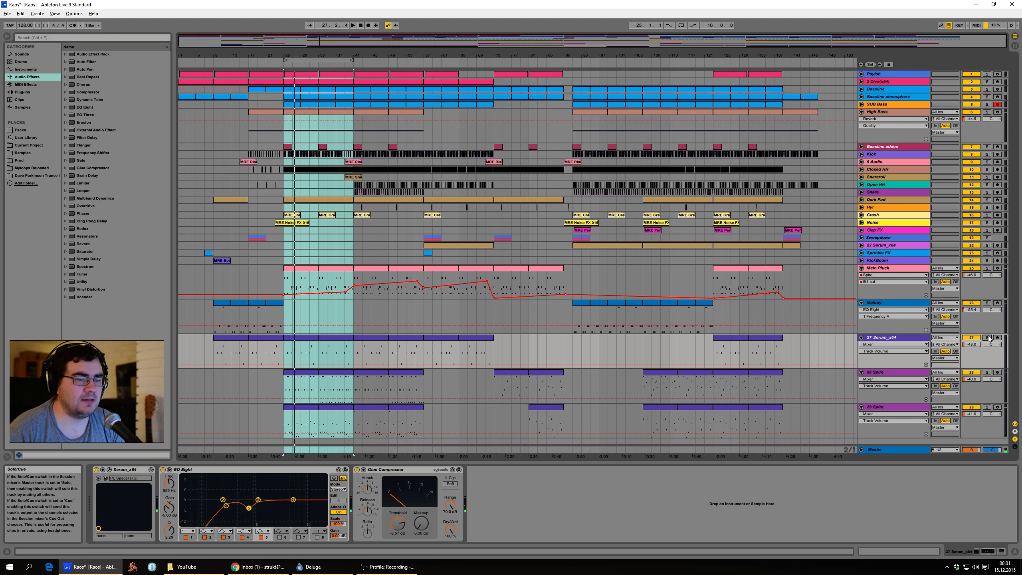
# - Compare the device chains of the 27 Serum_x64, 28 Spire and 29 Spire tracks
pyautogui.click(891, 340)
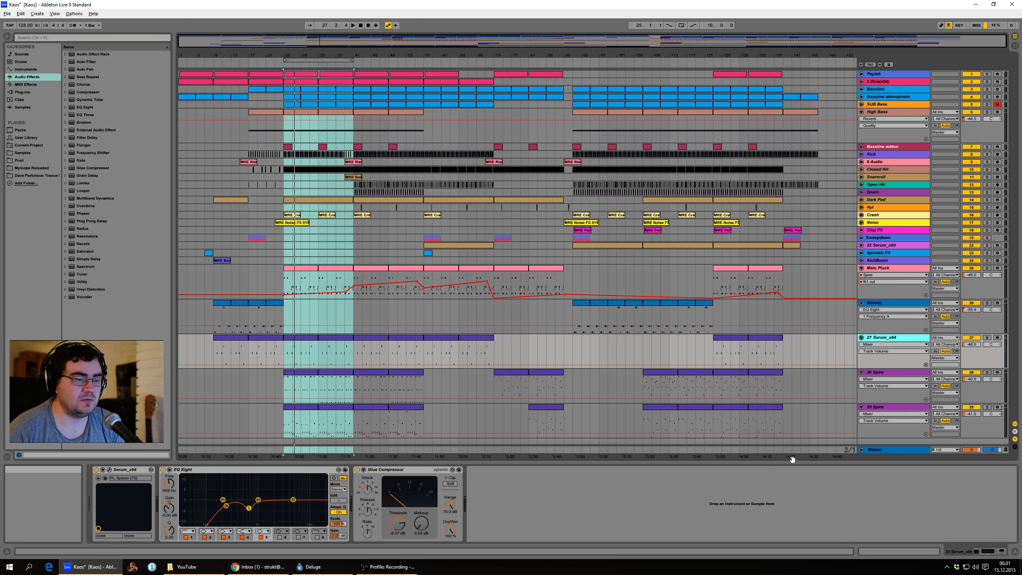
pyautogui.click(892, 373)
pyautogui.click(885, 341)
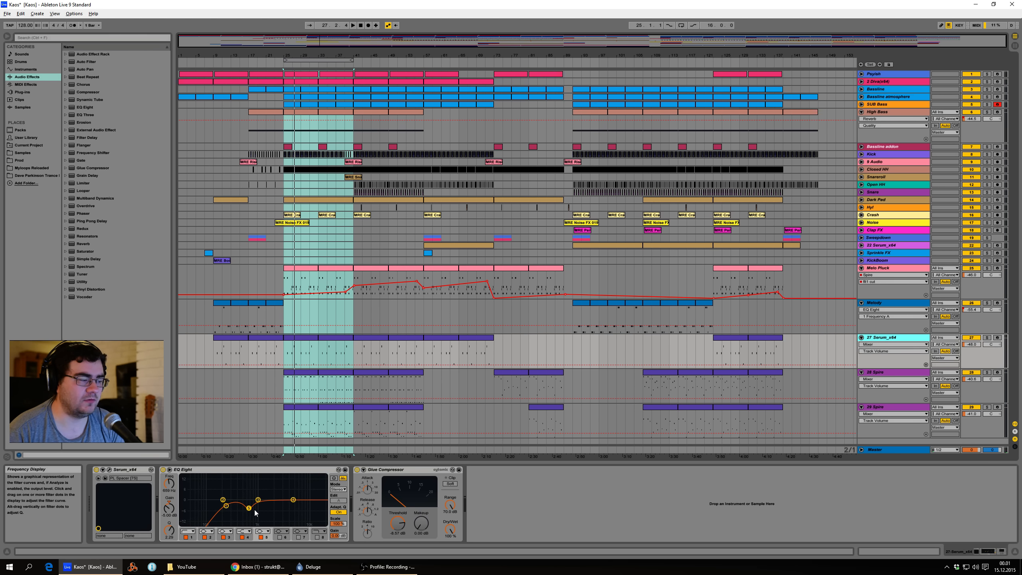
pyautogui.click(888, 374)
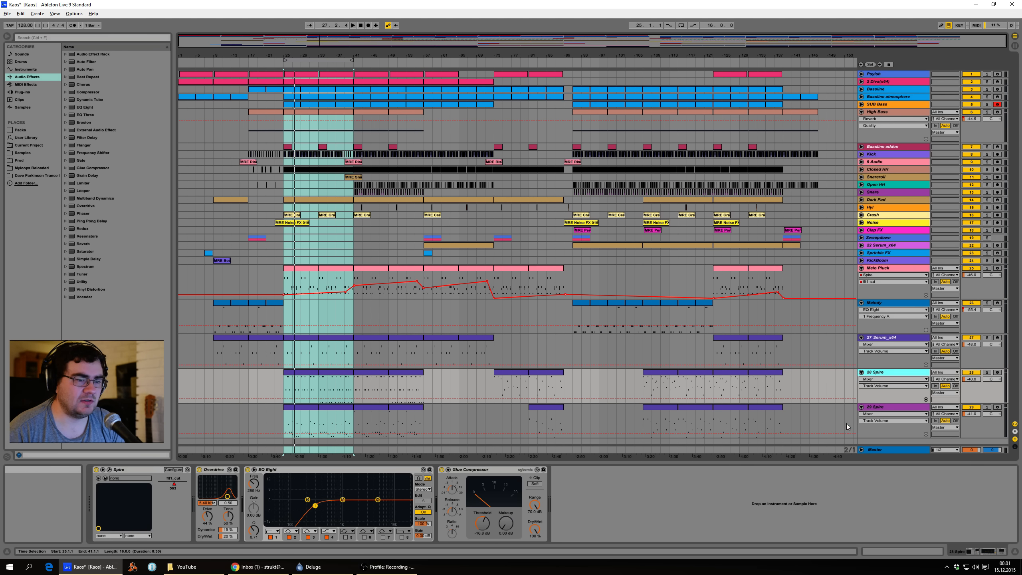
pyautogui.click(890, 404)
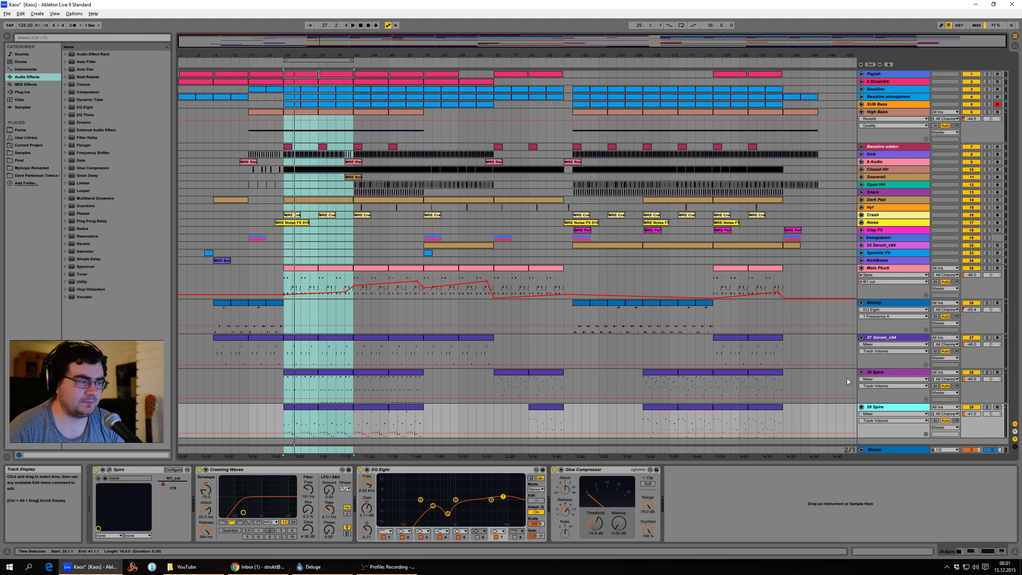
pyautogui.click(906, 338)
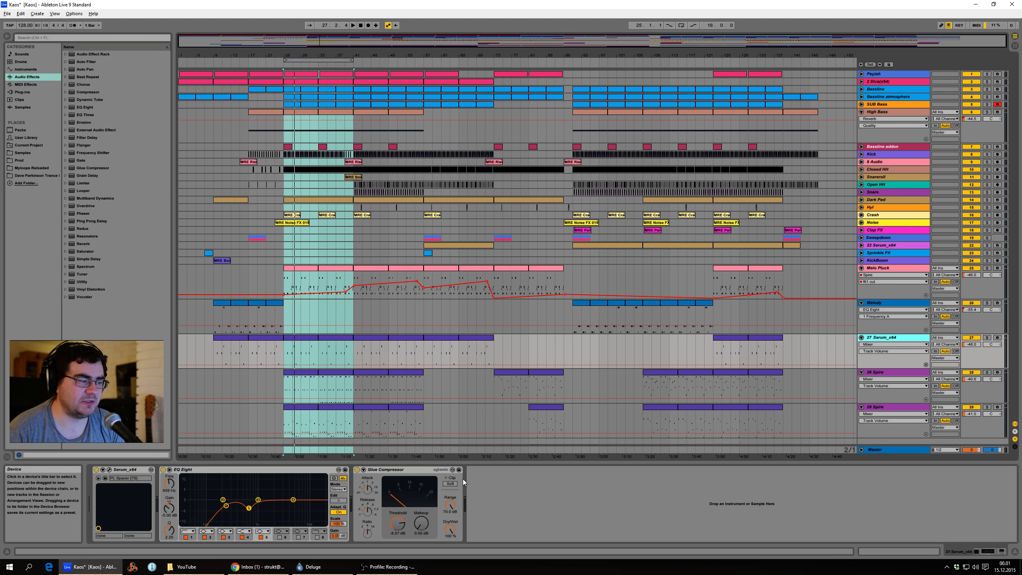
# - Move the 16-bar loop to bar 91 and select the Glue Compressor on the 27 Serum_x64 track
pyautogui.click(410, 471)
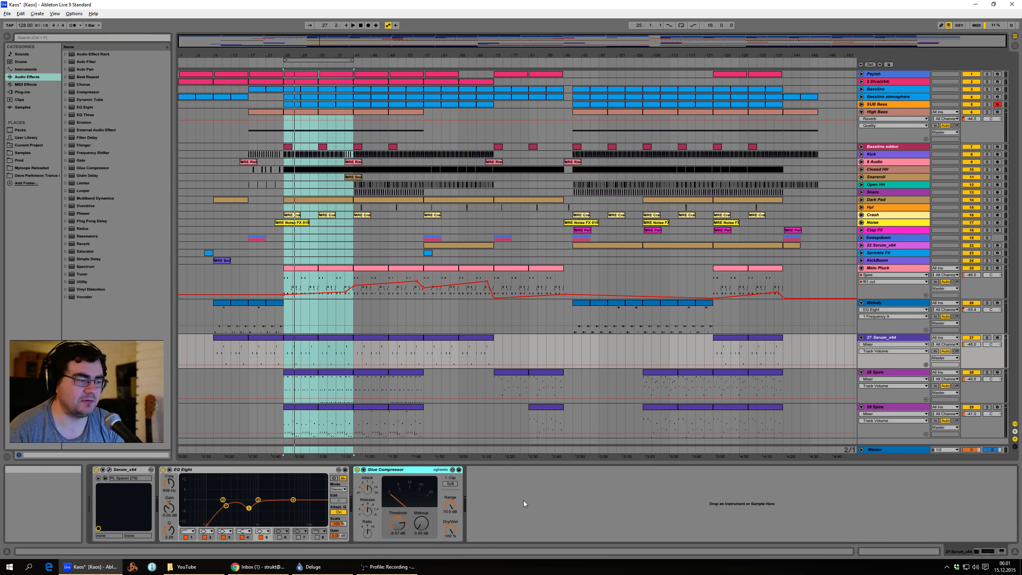
pyautogui.click(651, 475)
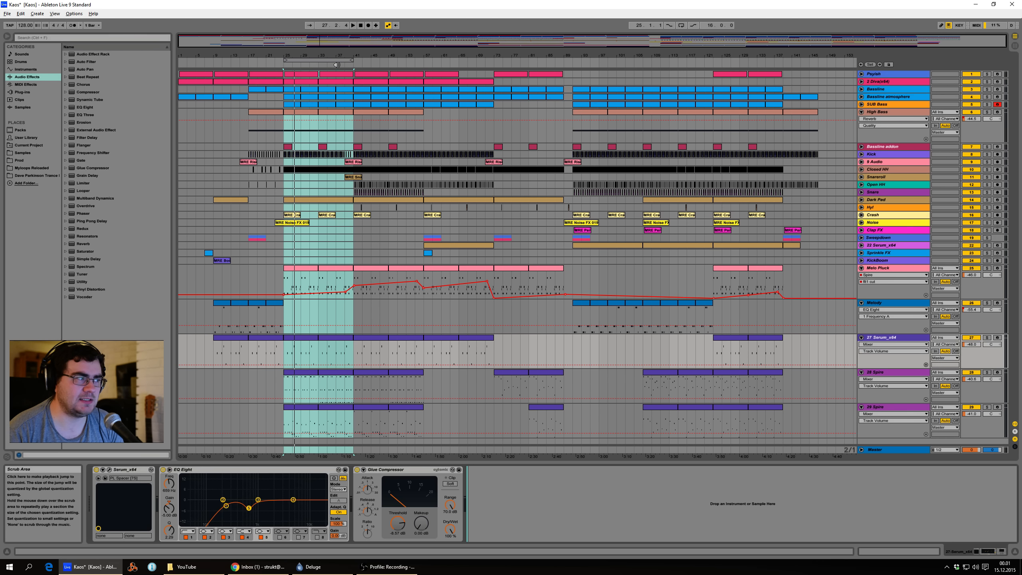
pyautogui.moveTo(345, 59); pyautogui.dragTo(628, 102)
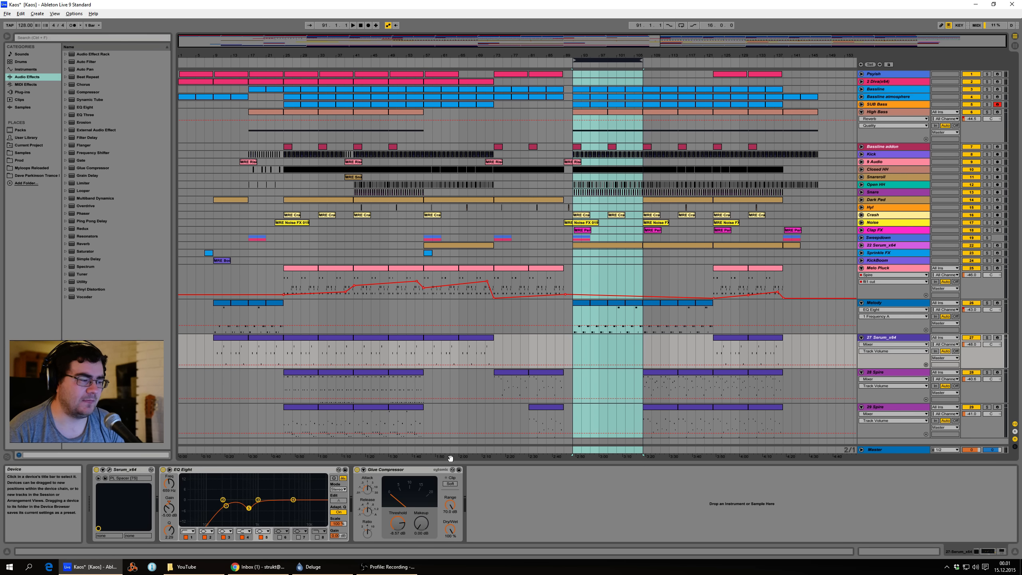
pyautogui.click(398, 472)
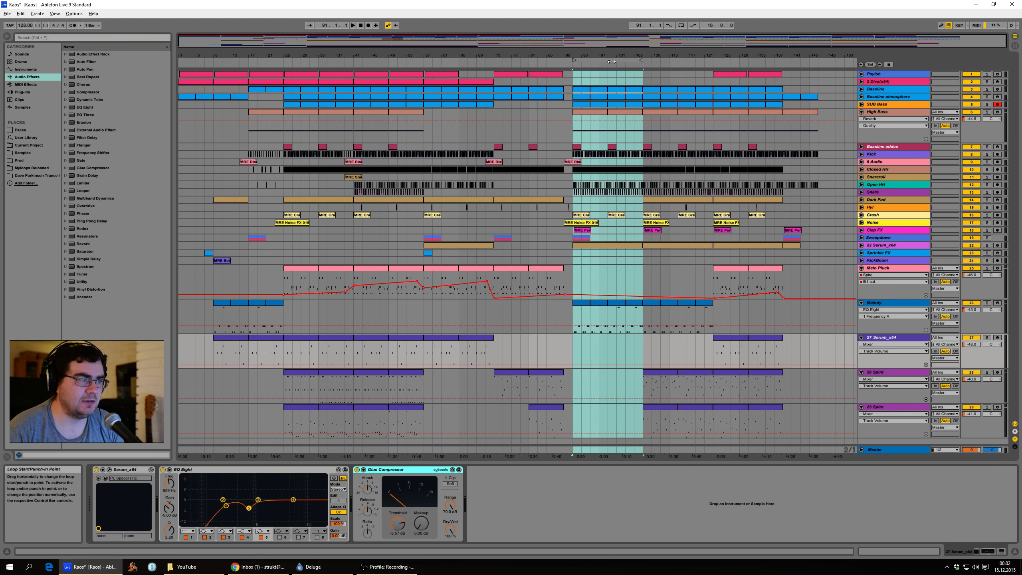
# - Move the 16-bar loop to bar 107, and play the 28 Spire track soloed while toggling its Glue Compressor off and on
pyautogui.moveTo(615, 60); pyautogui.dragTo(684, 69)
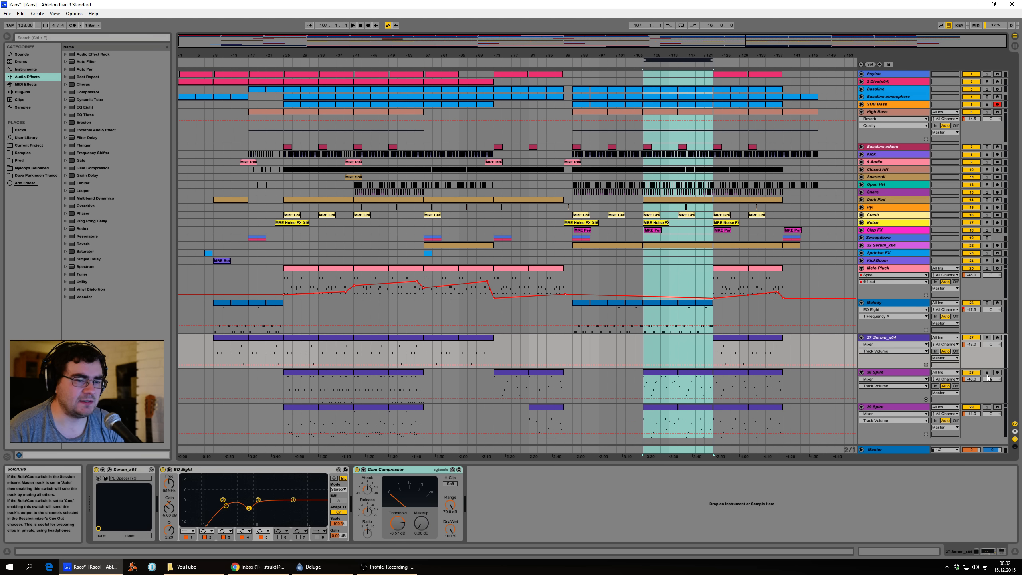
pyautogui.click(897, 375)
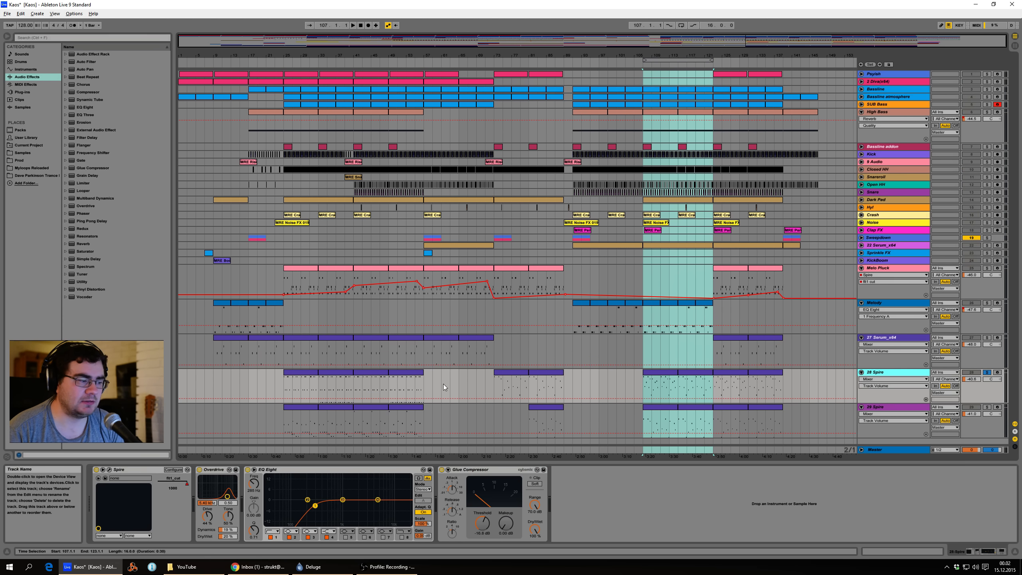
pyautogui.click(353, 26)
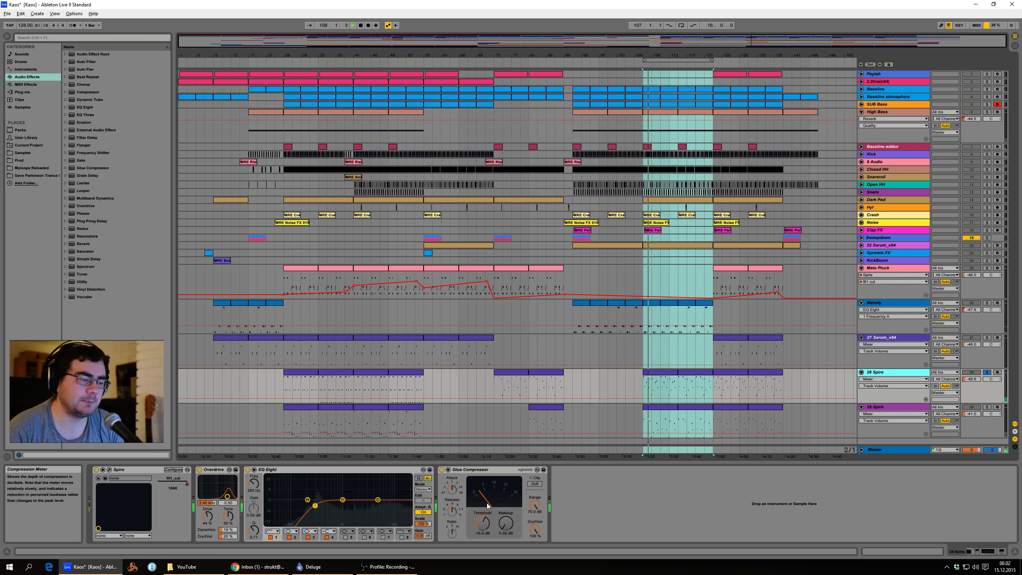
pyautogui.click(443, 470)
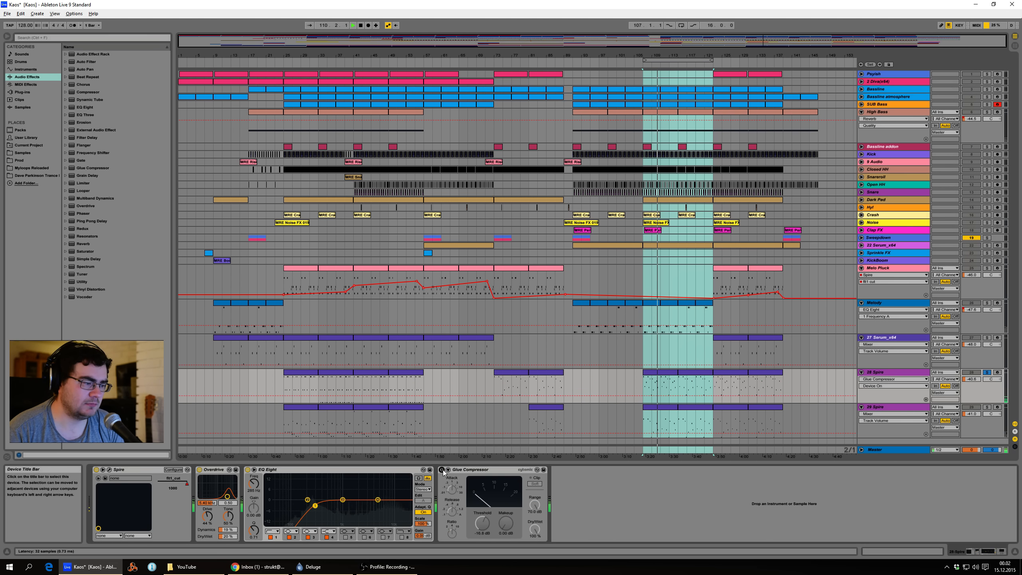
pyautogui.click(443, 470)
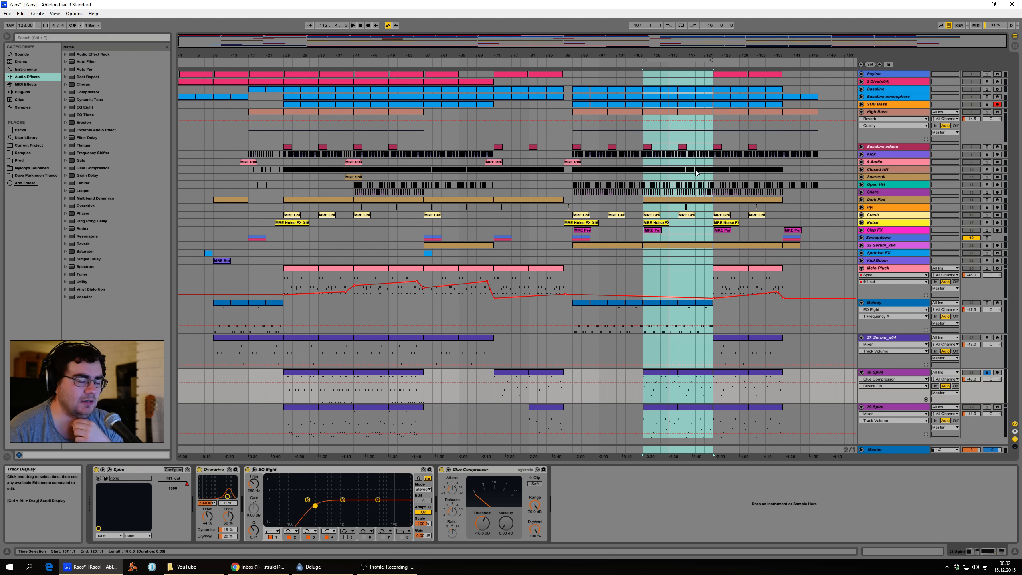
# - Show the Serum_x64 FX Cutoff automation on the Melody track and clear the 28 Spire solo
pyautogui.click(885, 309)
pyautogui.click(883, 321)
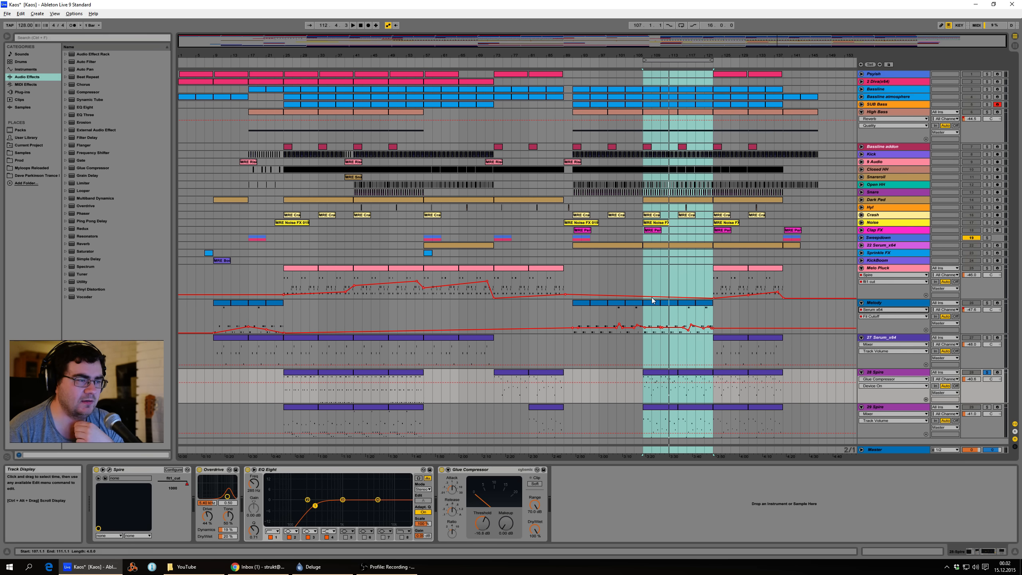
pyautogui.click(986, 372)
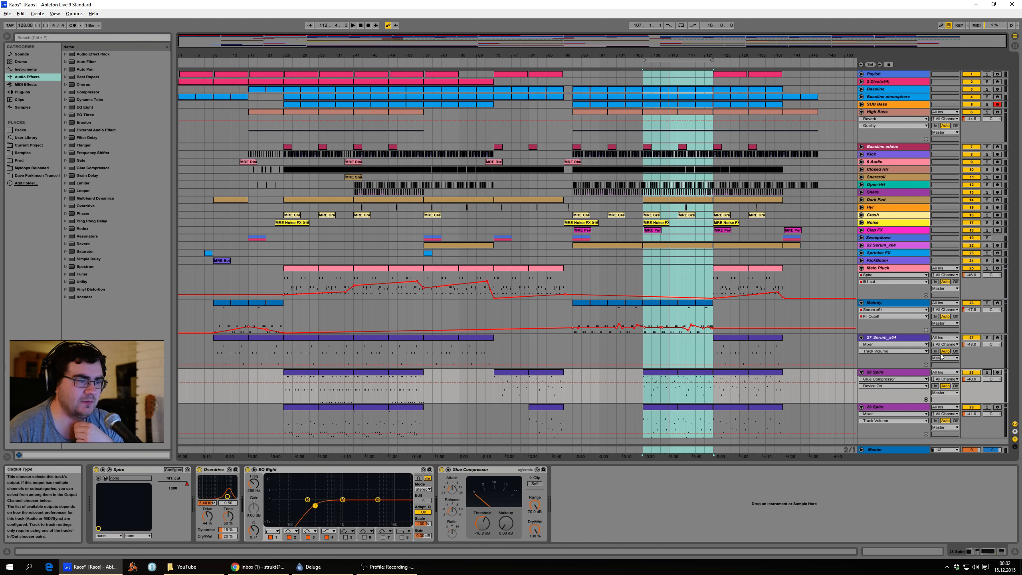
# - Show the Dry/Wet automation of the Long Tail reverb on the Melody track
pyautogui.click(878, 309)
pyautogui.click(873, 333)
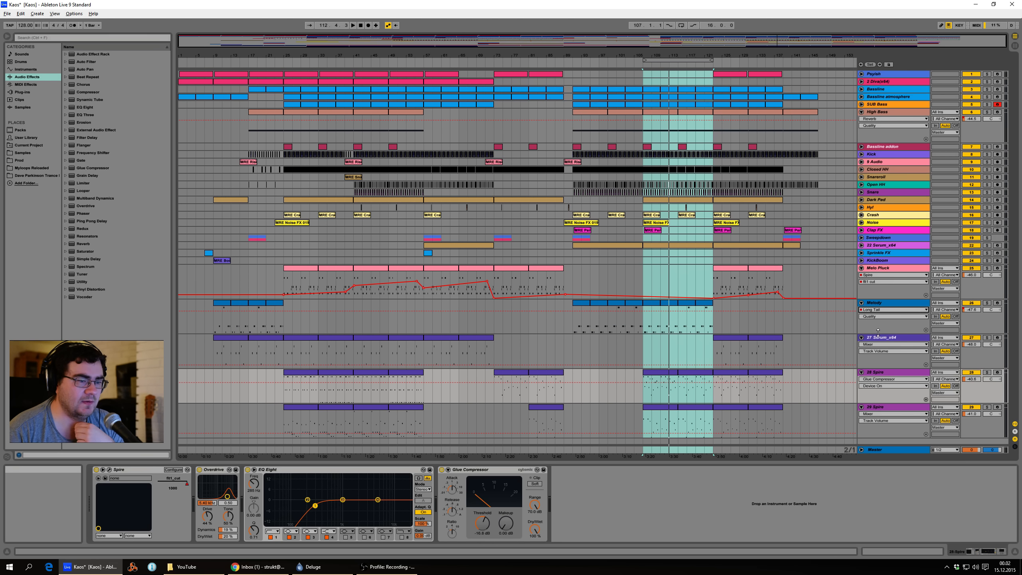
pyautogui.click(877, 316)
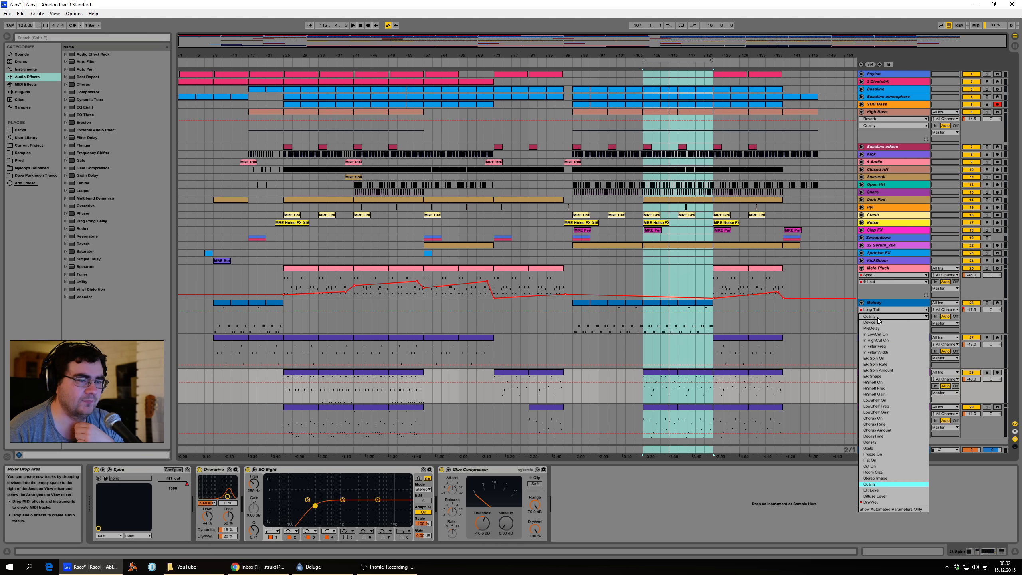
pyautogui.click(894, 502)
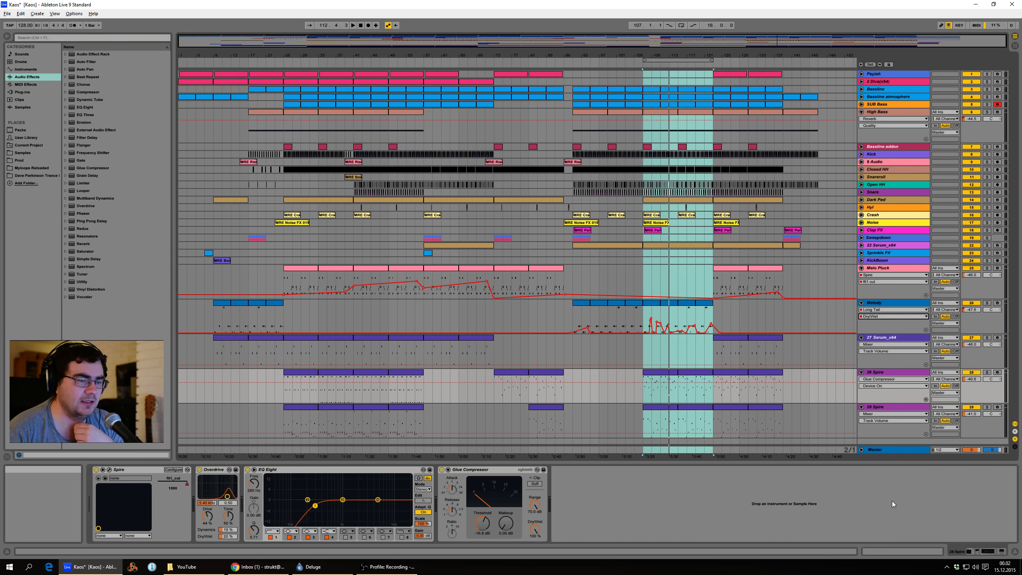
# - Select and solo the Melody track, and play part of the loop to hear its reverb automation
pyautogui.click(881, 323)
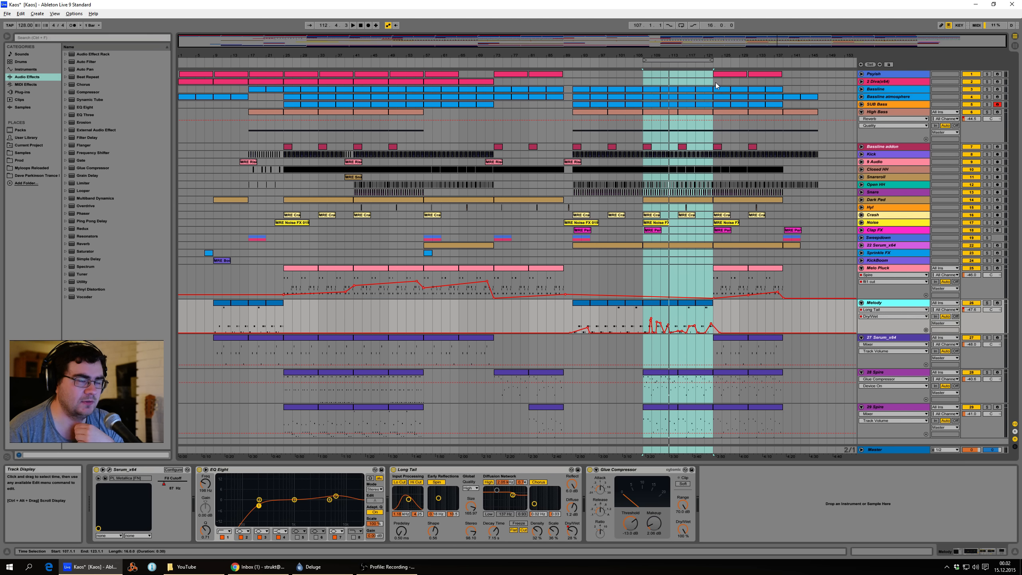
pyautogui.click(987, 302)
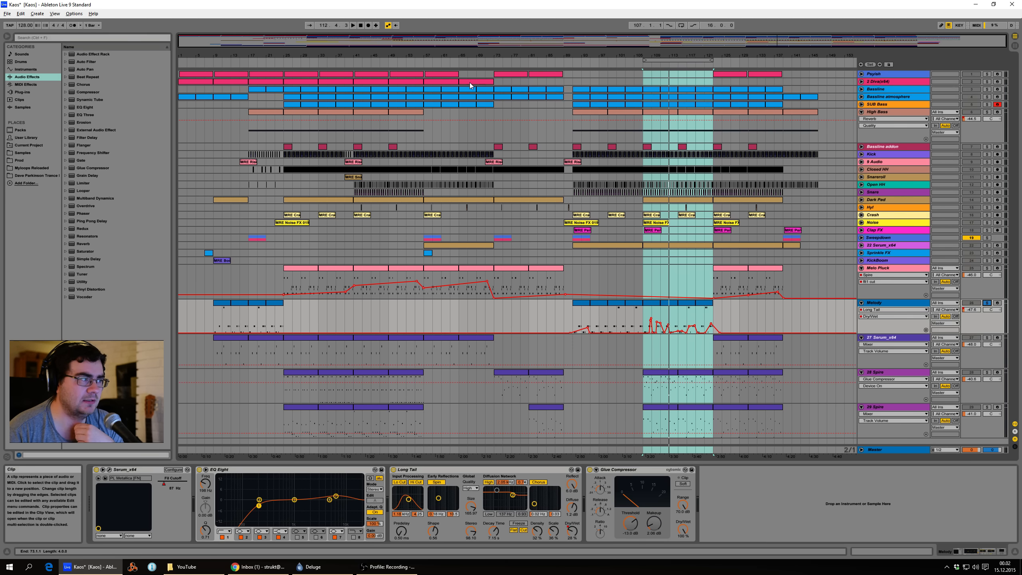
pyautogui.click(353, 26)
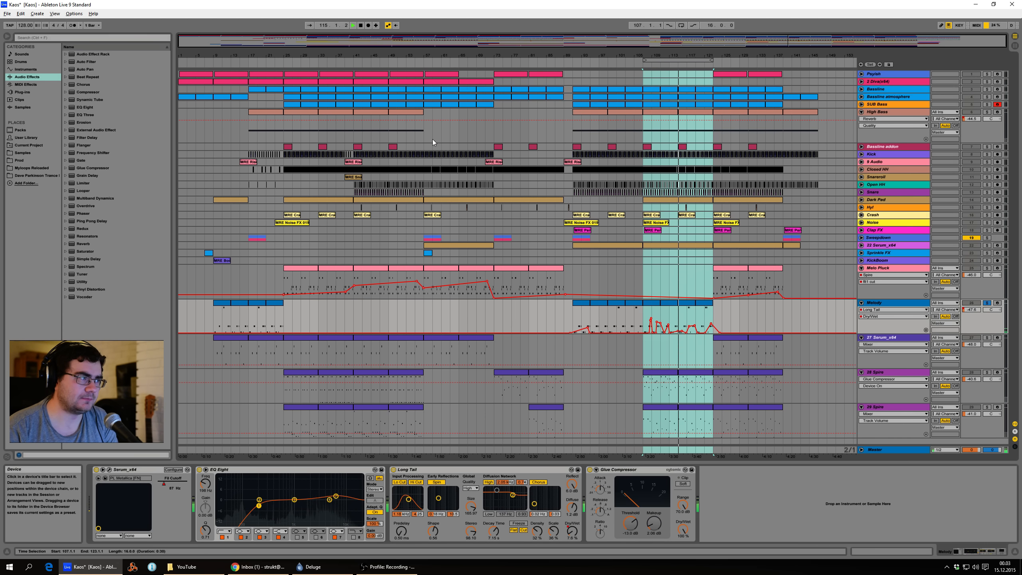
pyautogui.click(360, 26)
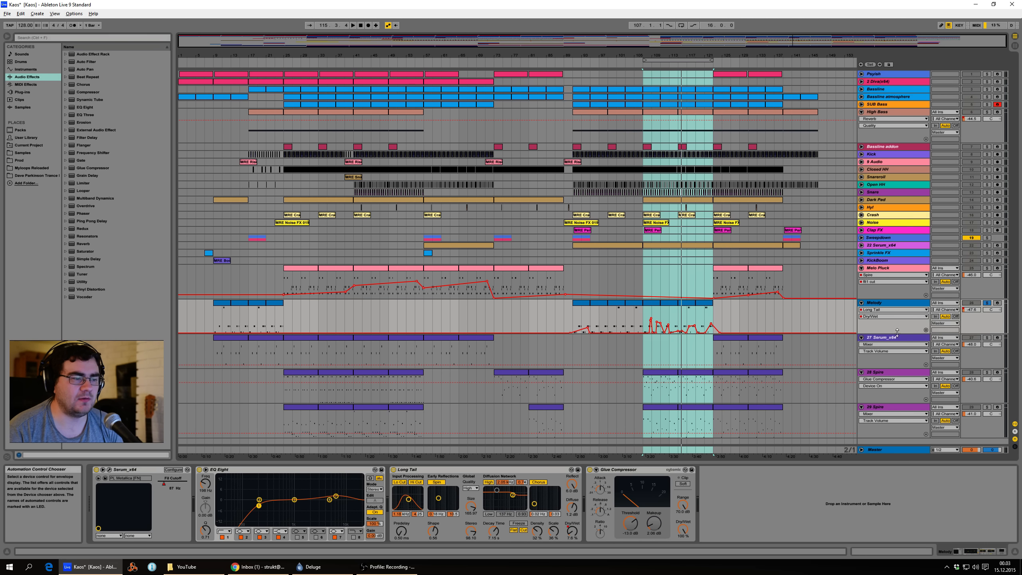
# - Switch the Melody lane back to the Serum_x64 FX Cutoff automation and play the full mix with the solo cleared
pyautogui.click(893, 308)
pyautogui.click(888, 319)
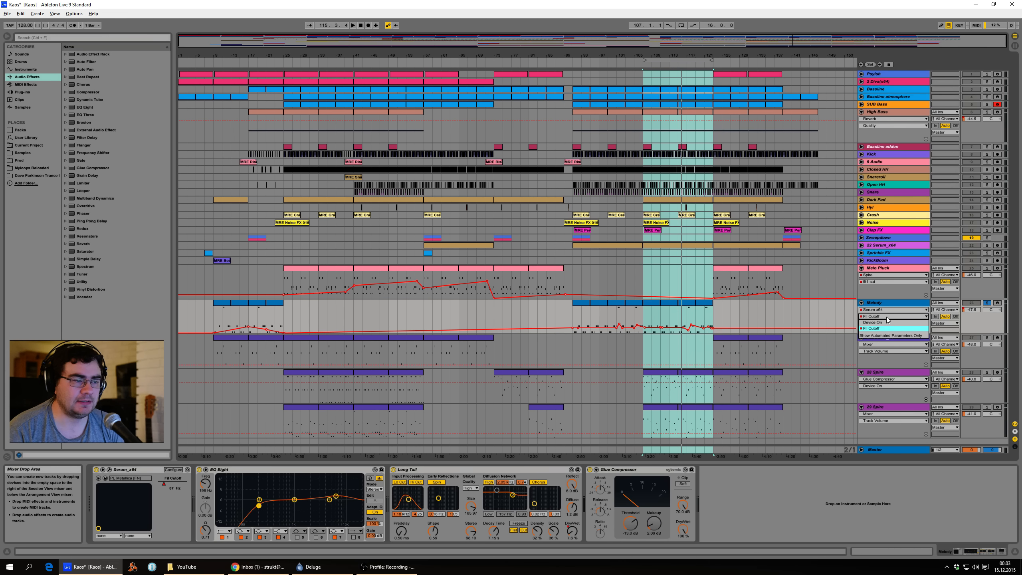
pyautogui.click(986, 303)
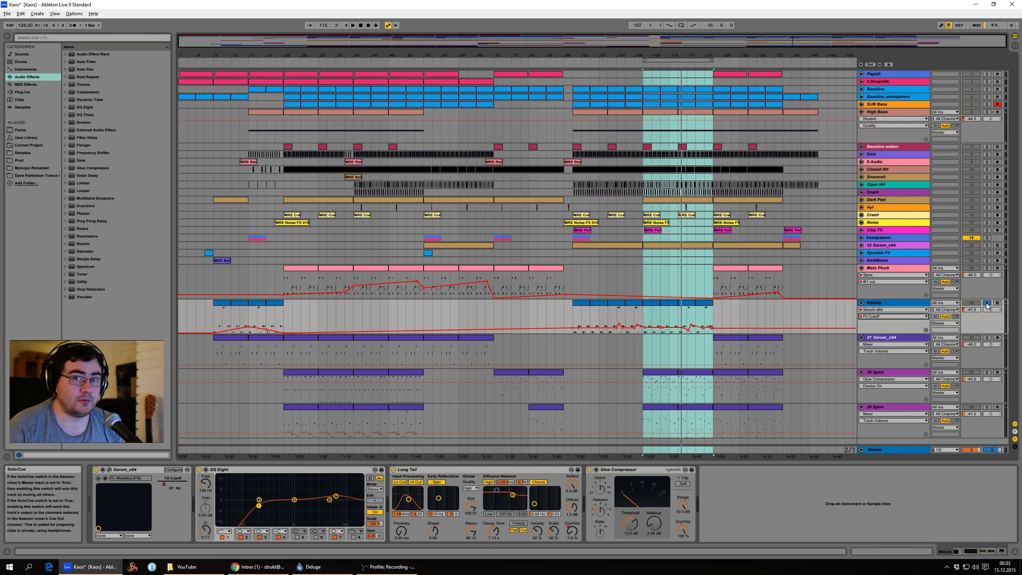
pyautogui.press('space')
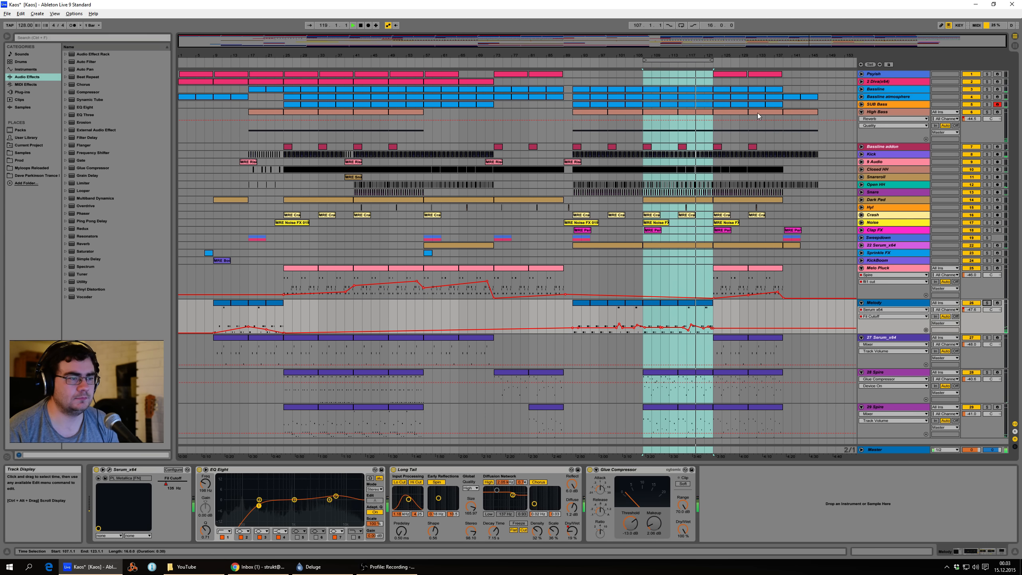
pyautogui.press('space')
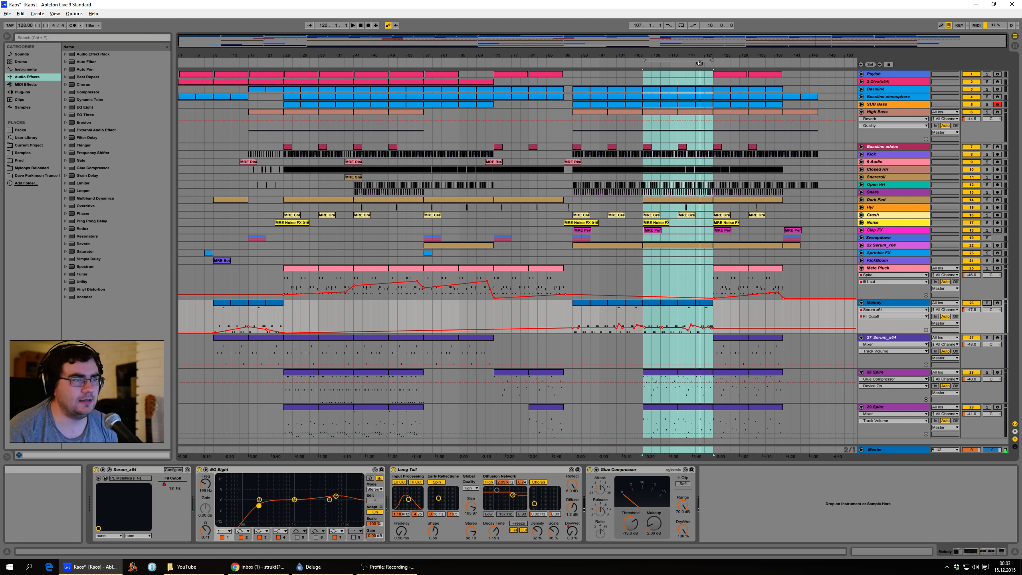
# - Solo the Hyi track and play its short clip near bar 117 several times
pyautogui.moveTo(700, 41); pyautogui.dragTo(507, 171)
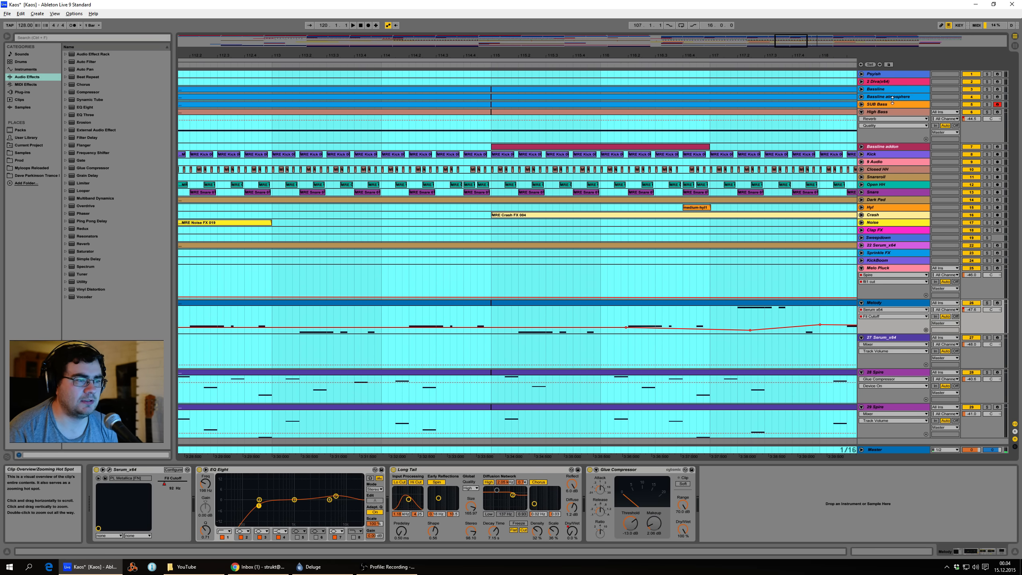
pyautogui.click(988, 207)
pyautogui.click(669, 63)
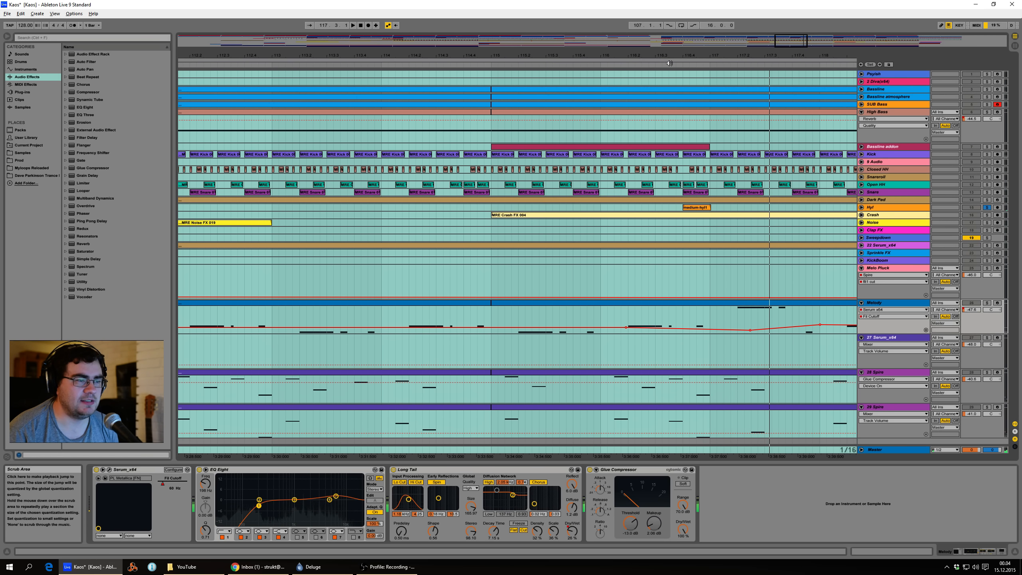
pyautogui.moveTo(800, 41); pyautogui.dragTo(799, 12)
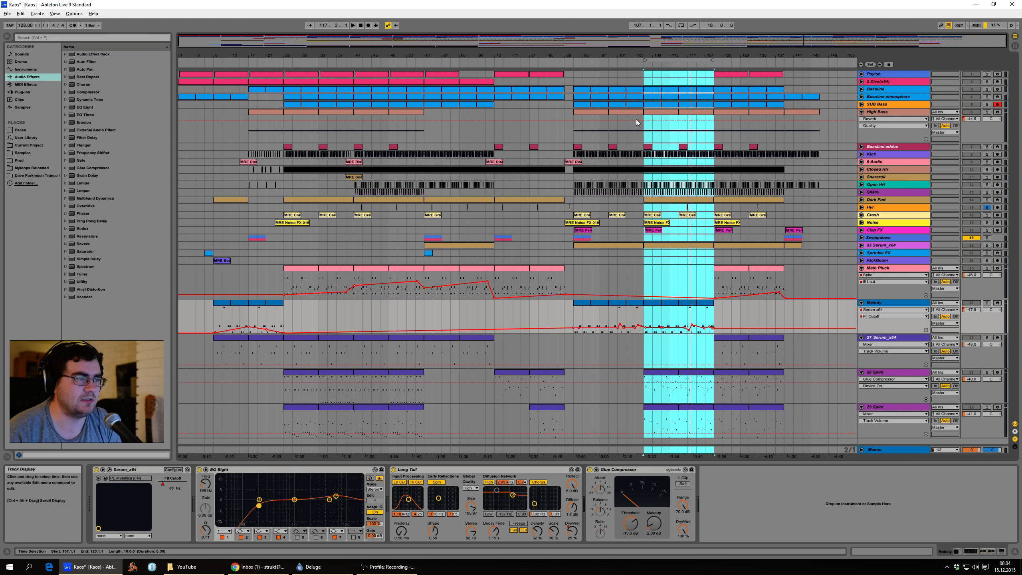
pyautogui.click(681, 66)
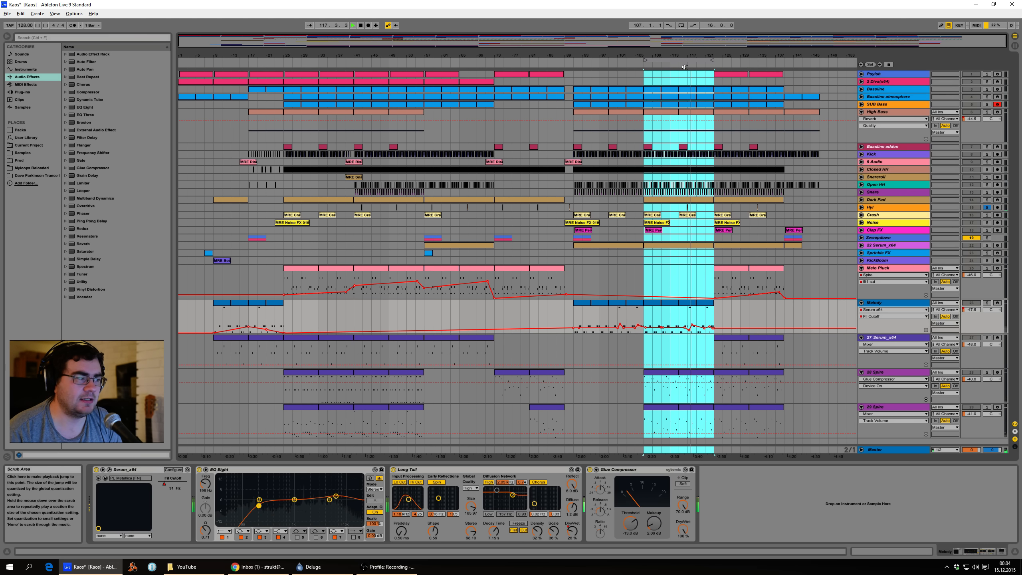
pyautogui.click(684, 66)
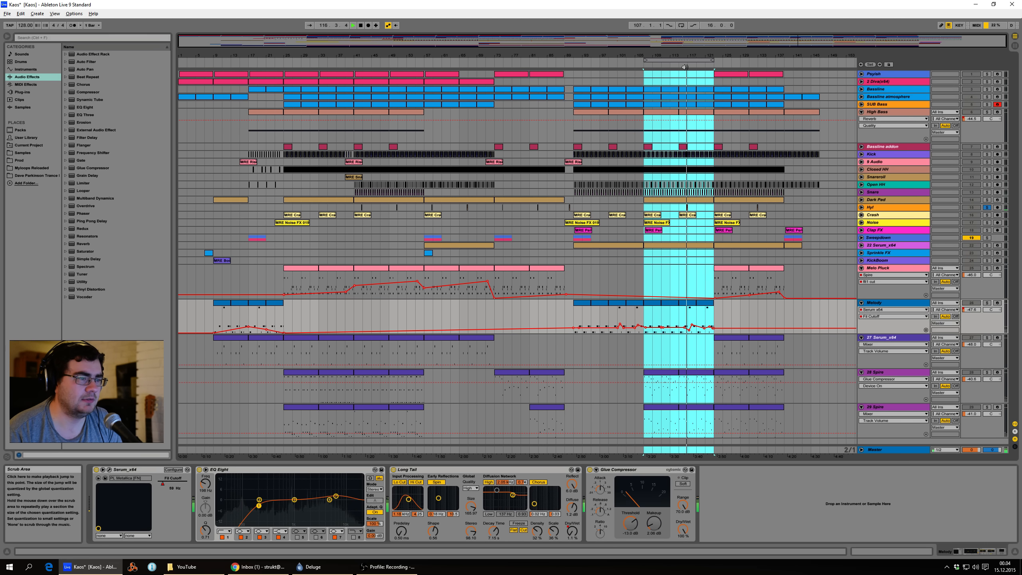
pyautogui.click(361, 26)
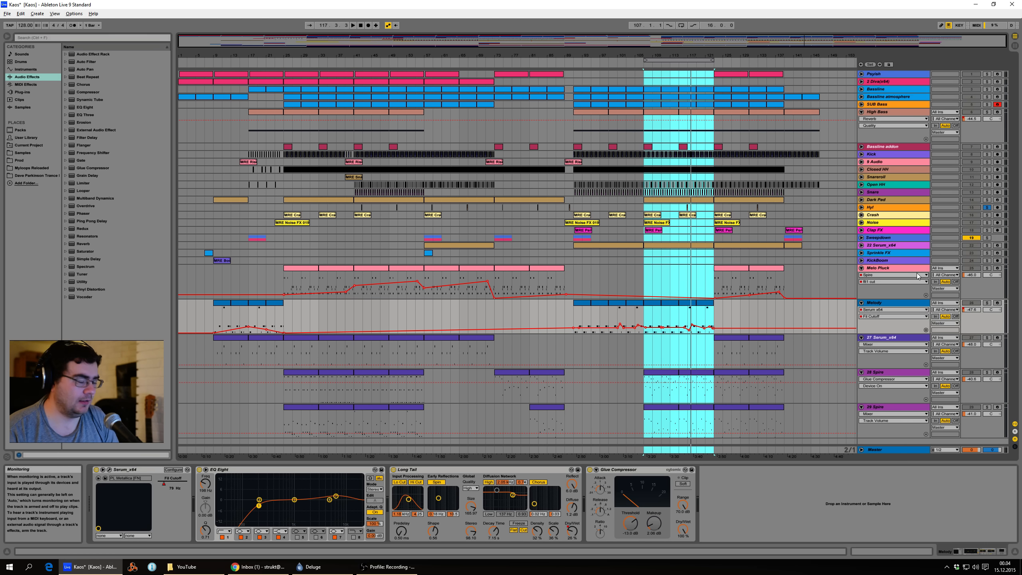
# - Fold all arrangement tracks and clear the Hyi solo in the Session View mixer
pyautogui.keyDown('alt'); pyautogui.click(862, 302); pyautogui.keyUp('alt')
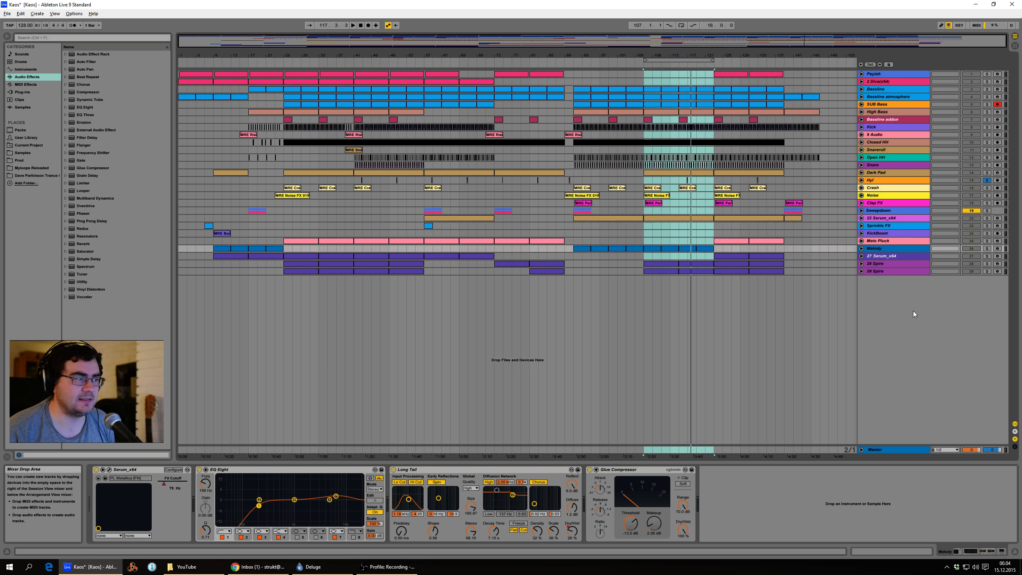
pyautogui.press('Tab')
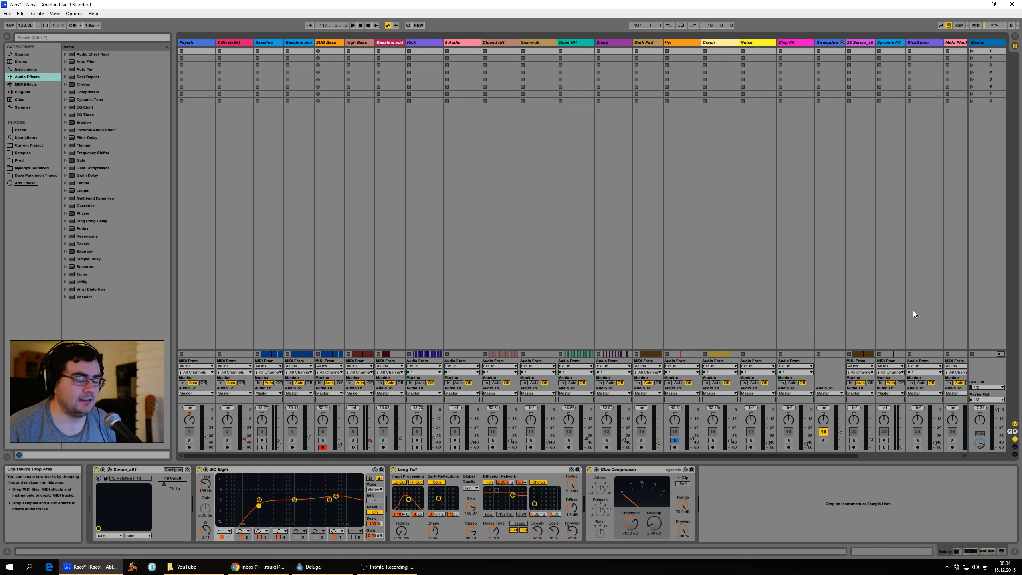
pyautogui.click(674, 441)
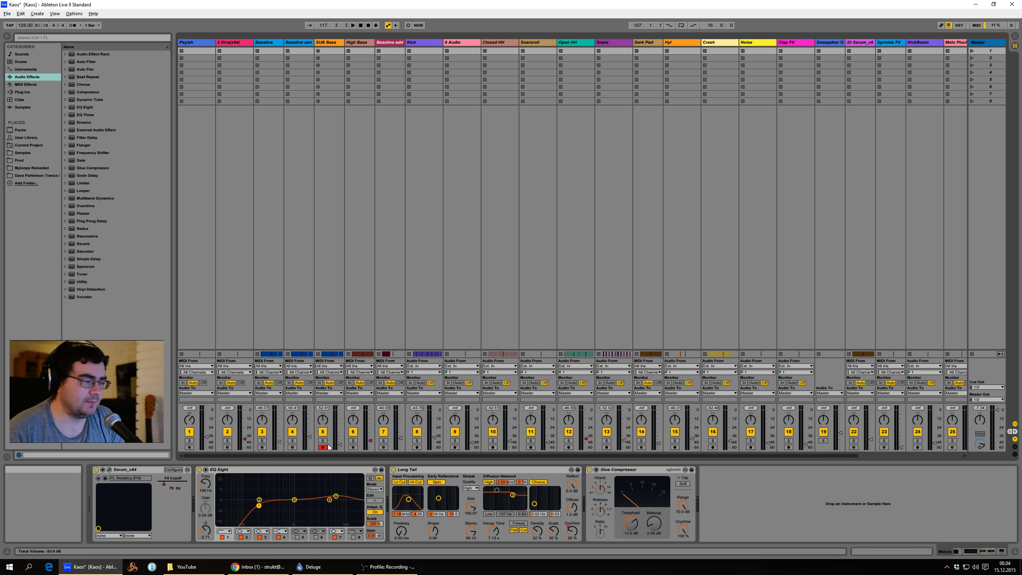
# - Look over the track volumes in the mixer and return to the Arrangement View
pyautogui.moveTo(295, 456); pyautogui.dragTo(693, 497)
pyautogui.moveTo(442, 456); pyautogui.dragTo(207, 446)
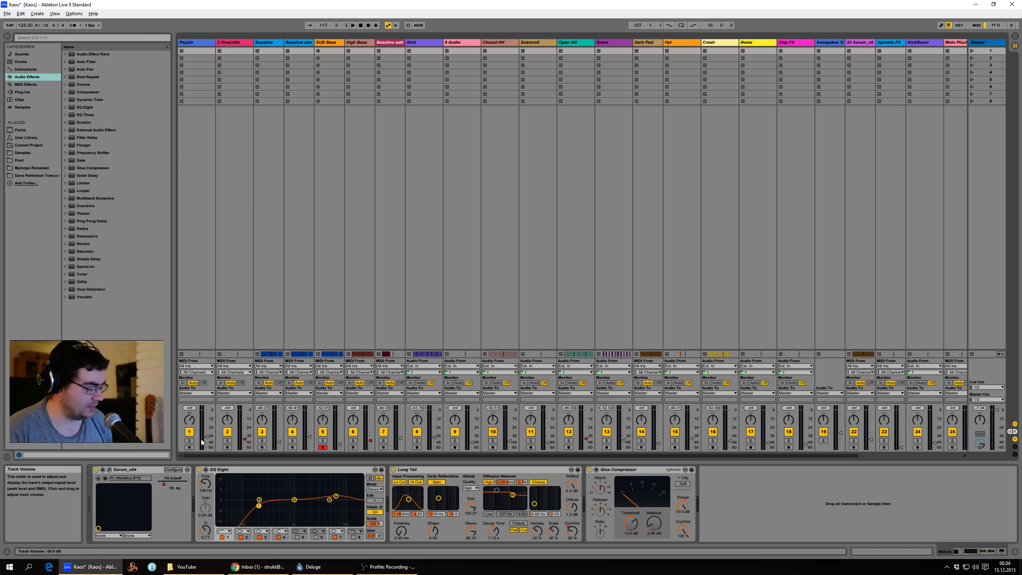
pyautogui.press('Tab')
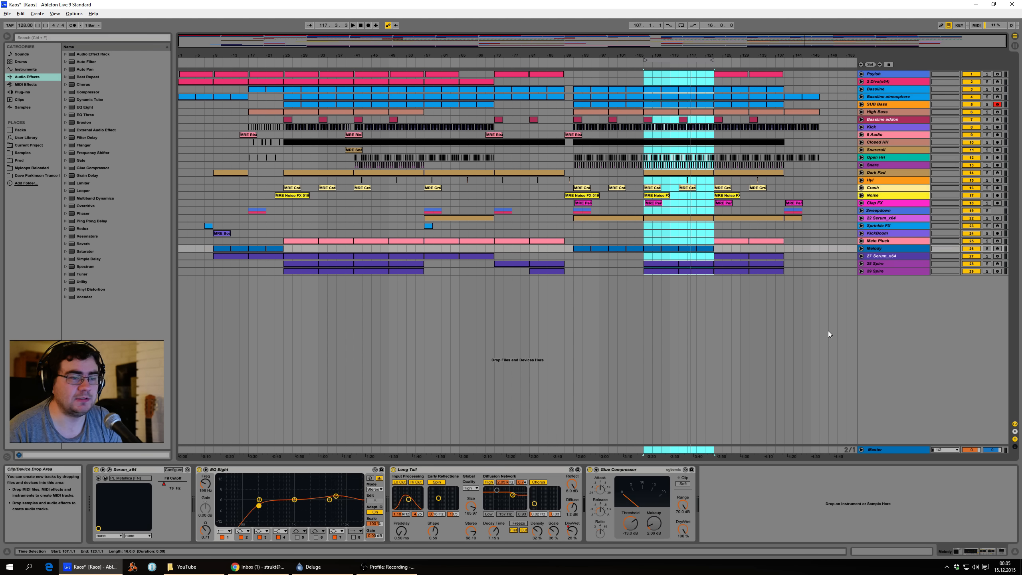
# - View the device chains of the Master, 29 Spire and Bassline tracks one after the other
pyautogui.click(890, 449)
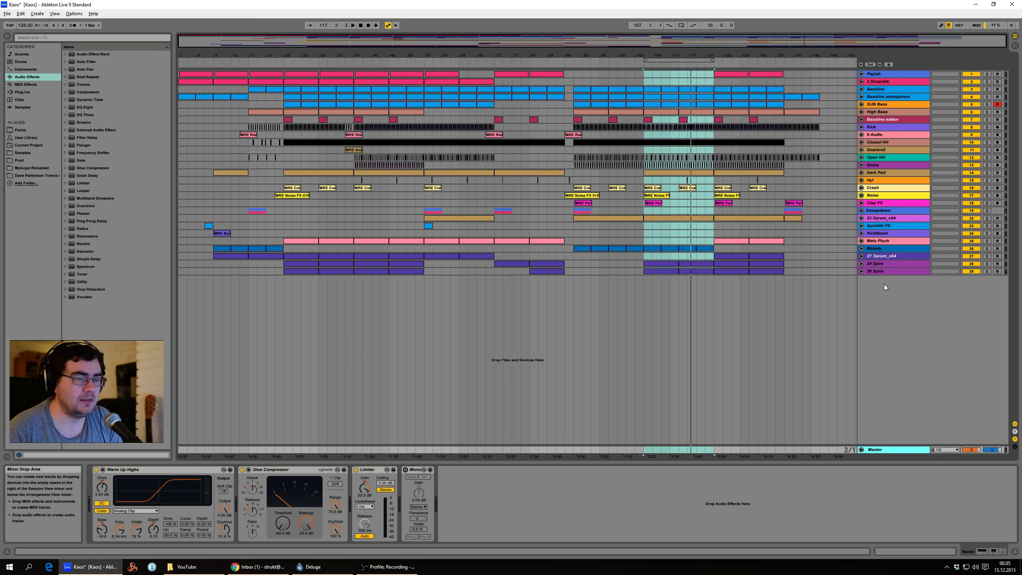
pyautogui.click(885, 273)
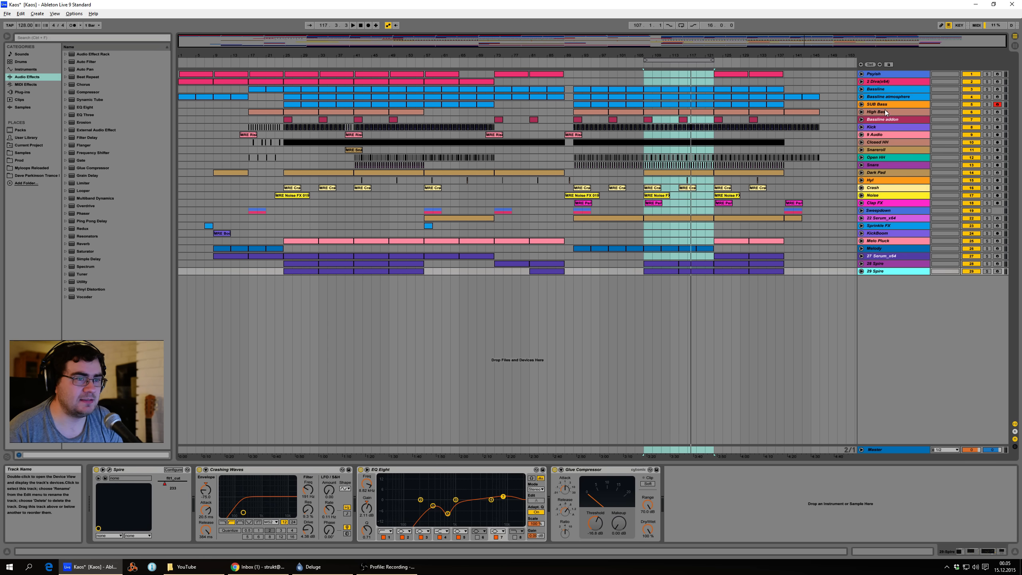
pyautogui.click(885, 89)
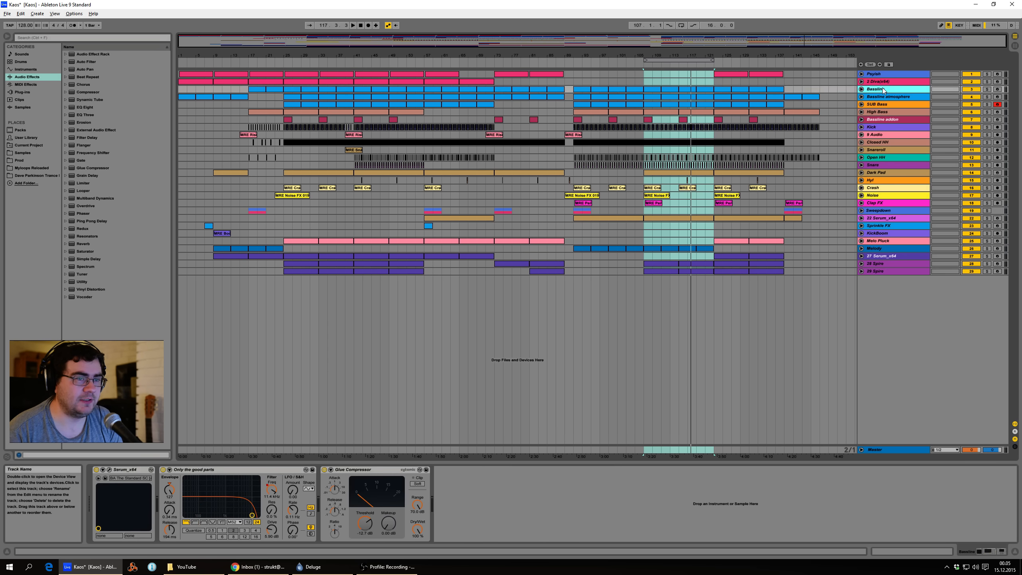
# - Solo and briefly play the Bassline and Bassline atmosphere tracks one after the other from bar 107, clearing the solo at the end
pyautogui.click(986, 89)
pyautogui.click(354, 25)
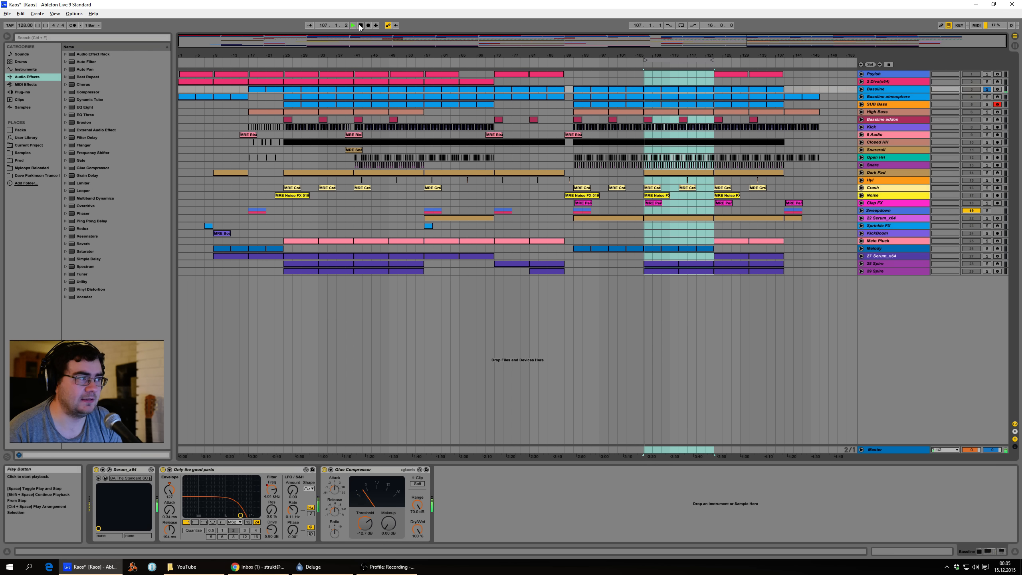
pyautogui.click(360, 26)
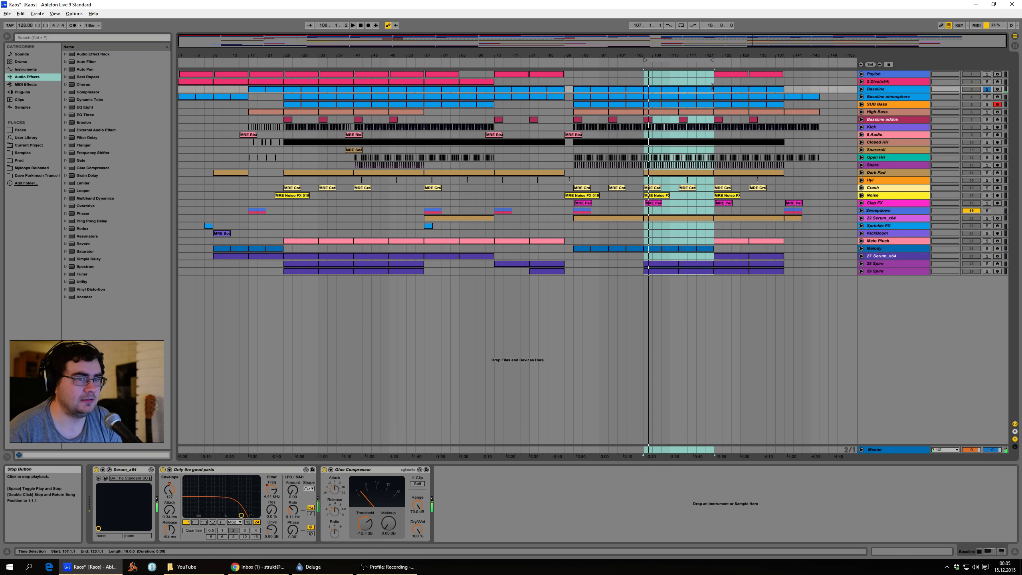
pyautogui.click(986, 97)
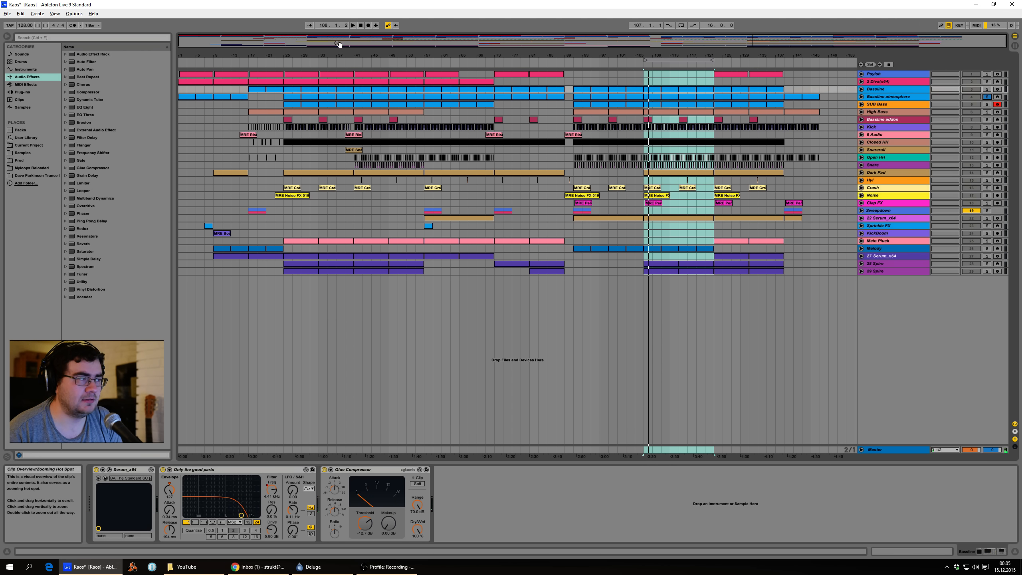
pyautogui.click(353, 25)
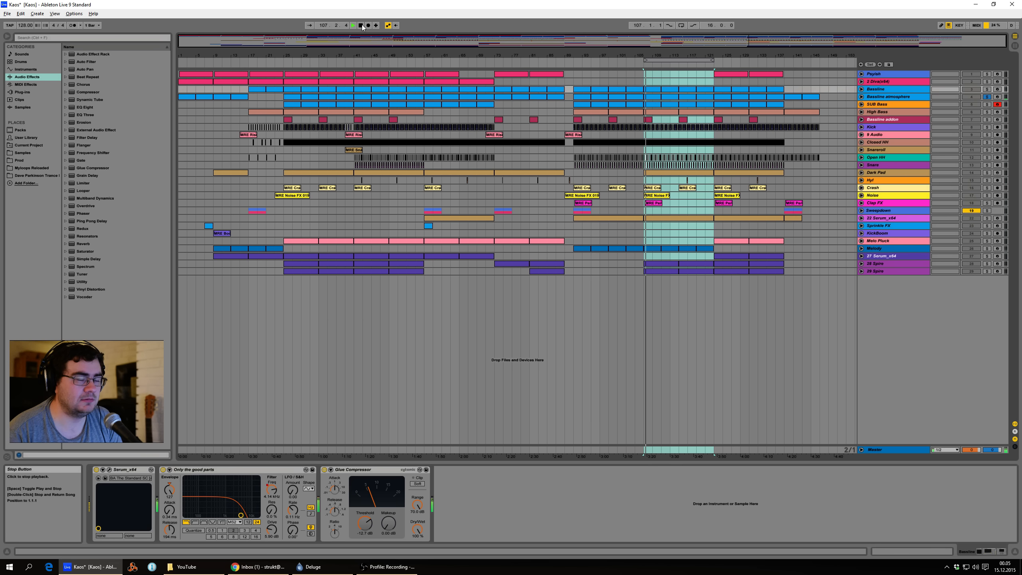
pyautogui.click(361, 26)
pyautogui.click(986, 97)
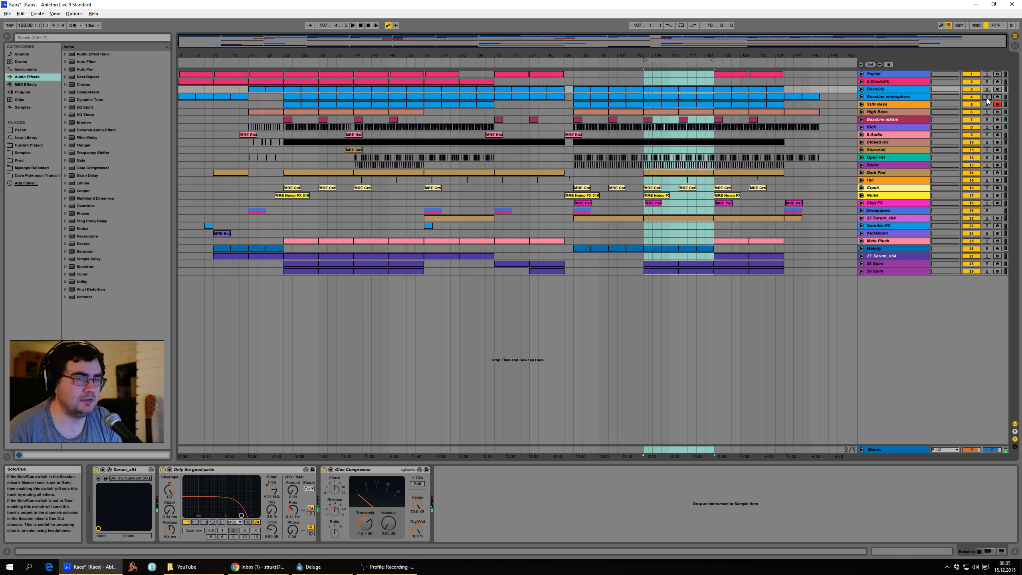
# - Solo and briefly play the SUB Bass and High Bass tracks in turn from bar 107, clearing the last solo
pyautogui.click(987, 106)
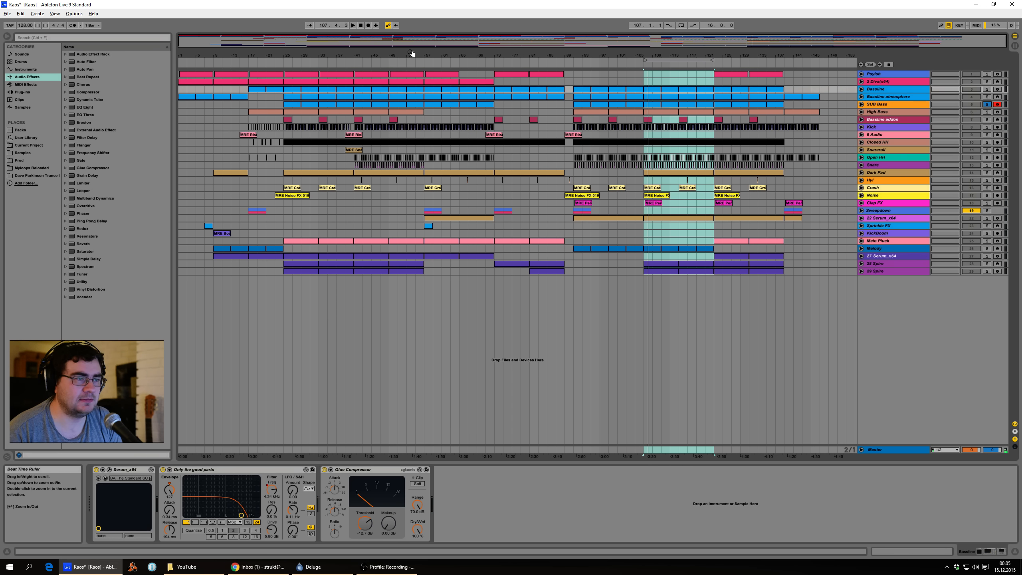
pyautogui.click(355, 25)
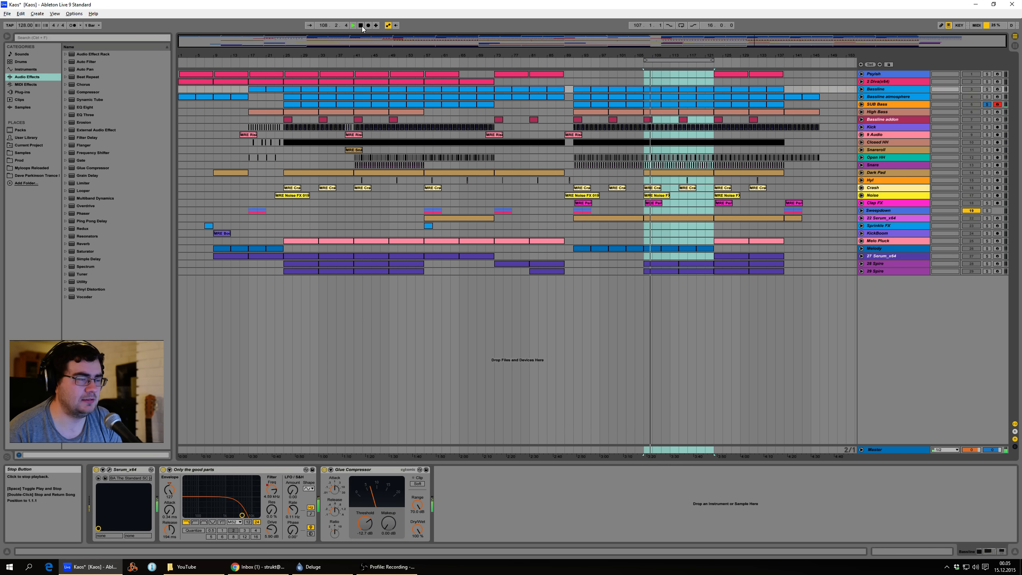
pyautogui.click(360, 25)
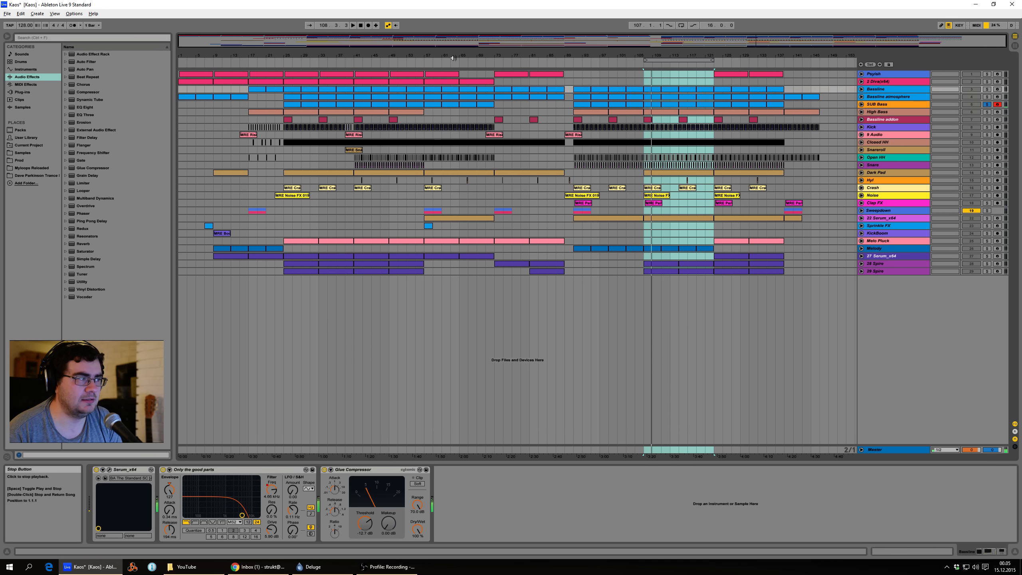
pyautogui.click(986, 113)
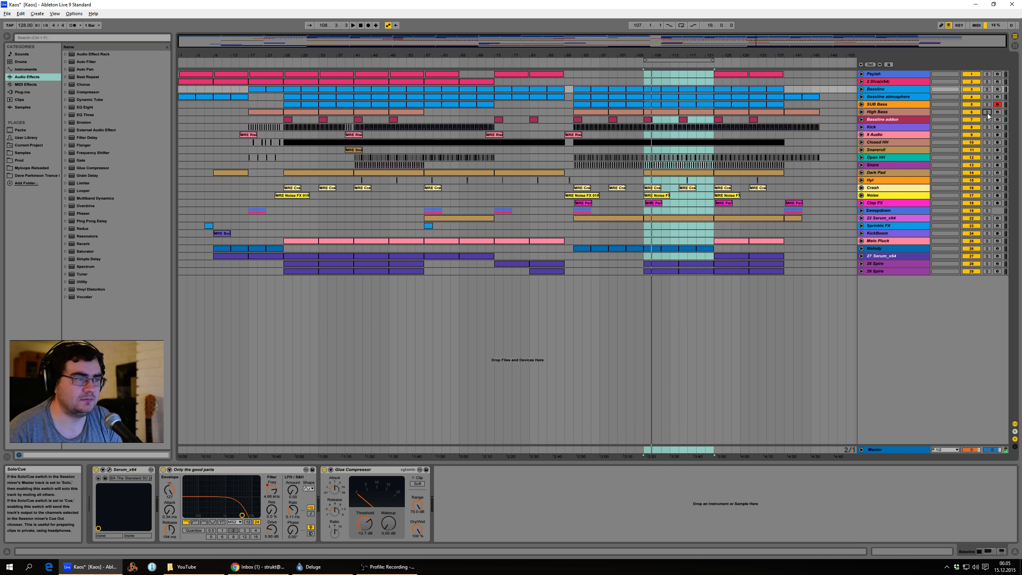
pyautogui.click(353, 25)
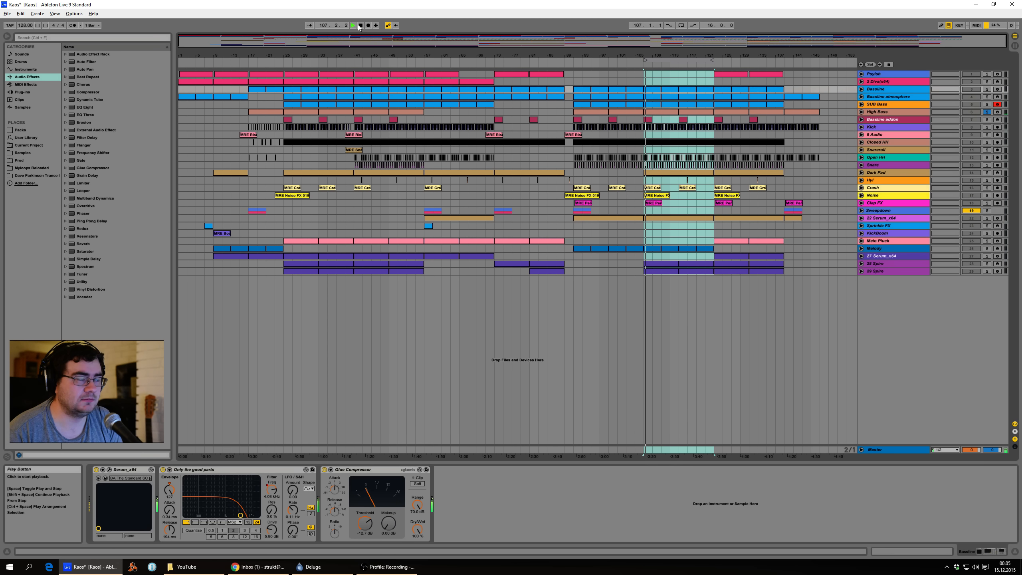
pyautogui.click(987, 111)
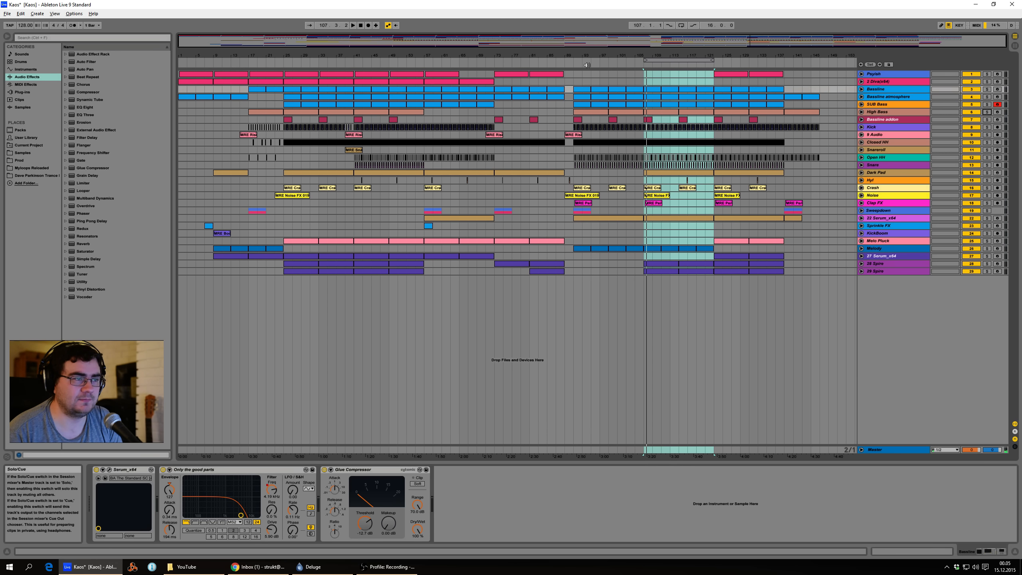
# - Solo the Kick briefly, then solo and play the Open HH track from bar 107 and clear its solo
pyautogui.click(986, 127)
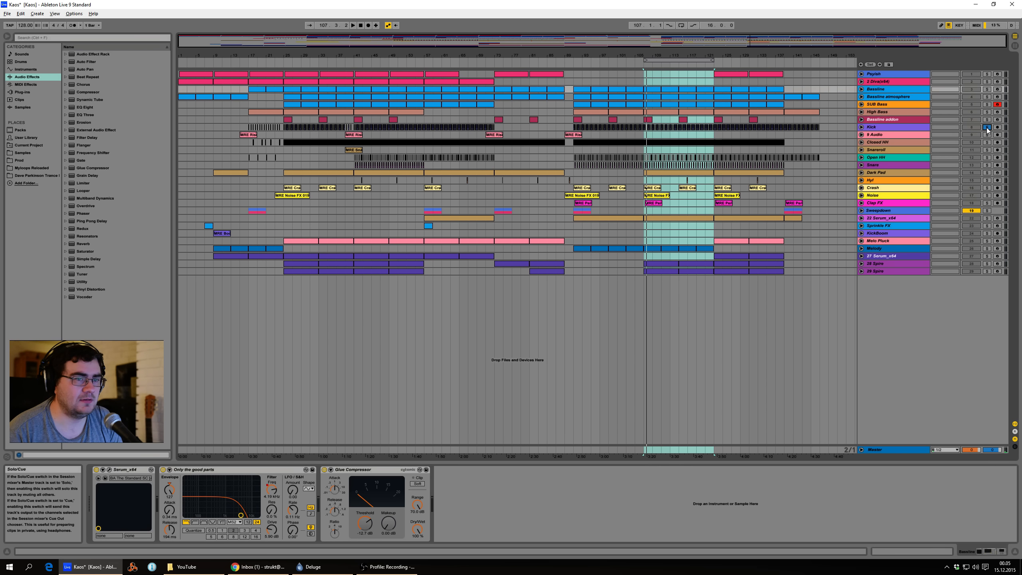
pyautogui.click(986, 128)
pyautogui.click(988, 145)
pyautogui.click(987, 158)
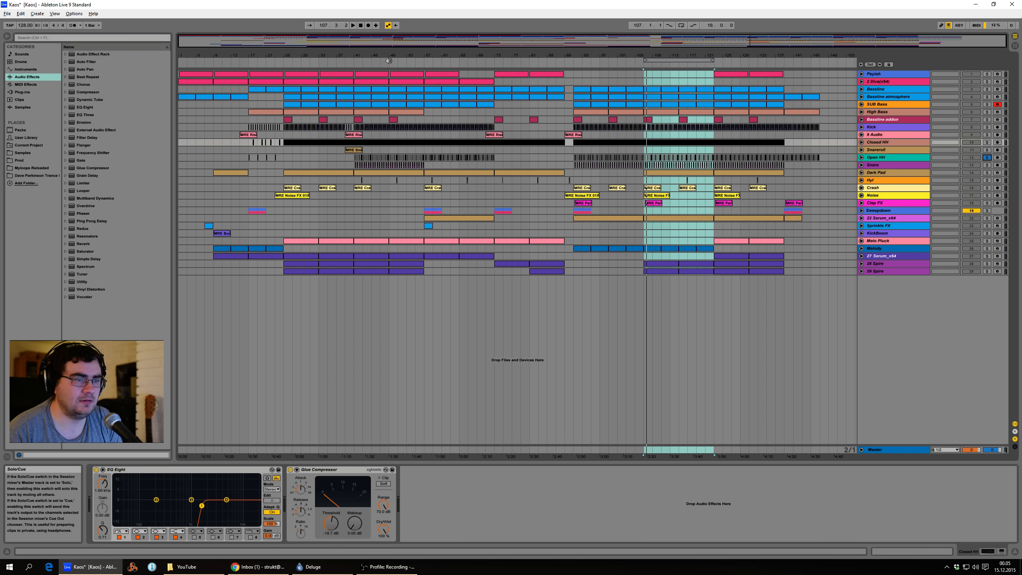
pyautogui.click(353, 25)
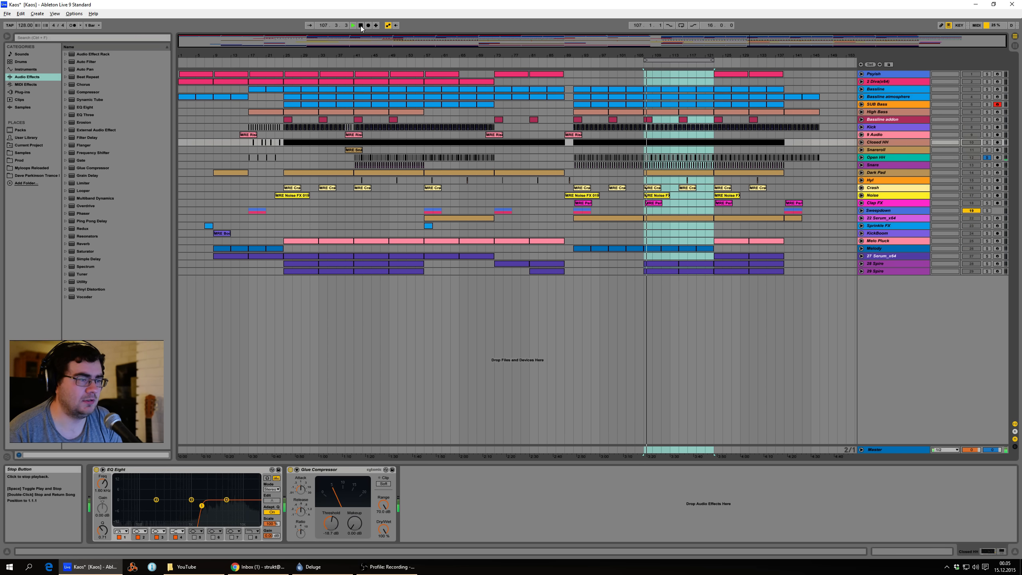
pyautogui.click(361, 25)
pyautogui.click(986, 157)
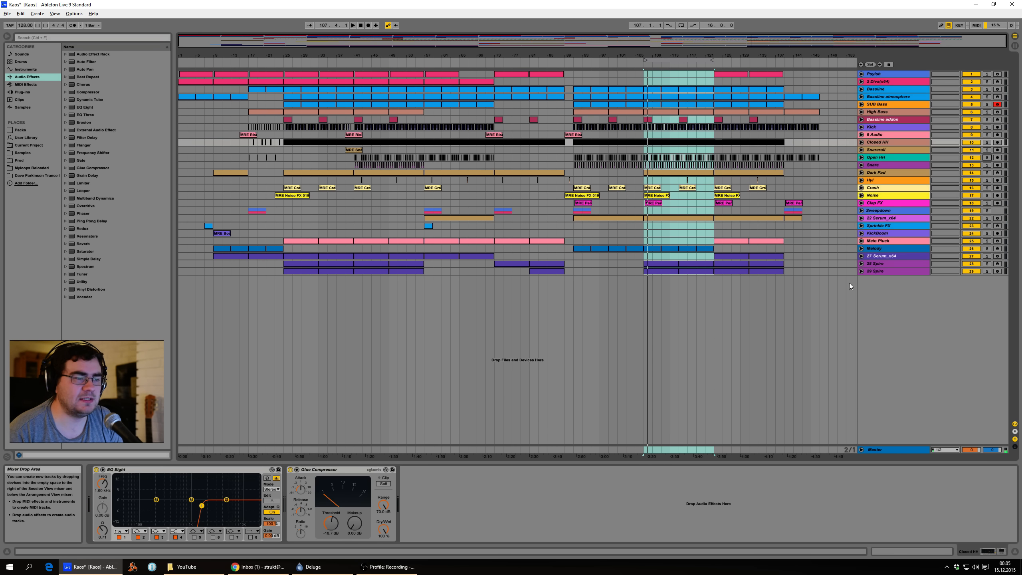
# - Look across the channel levels up to the last Spire track in the Session View mixer and return to the Arrangement View
pyautogui.press('Tab')
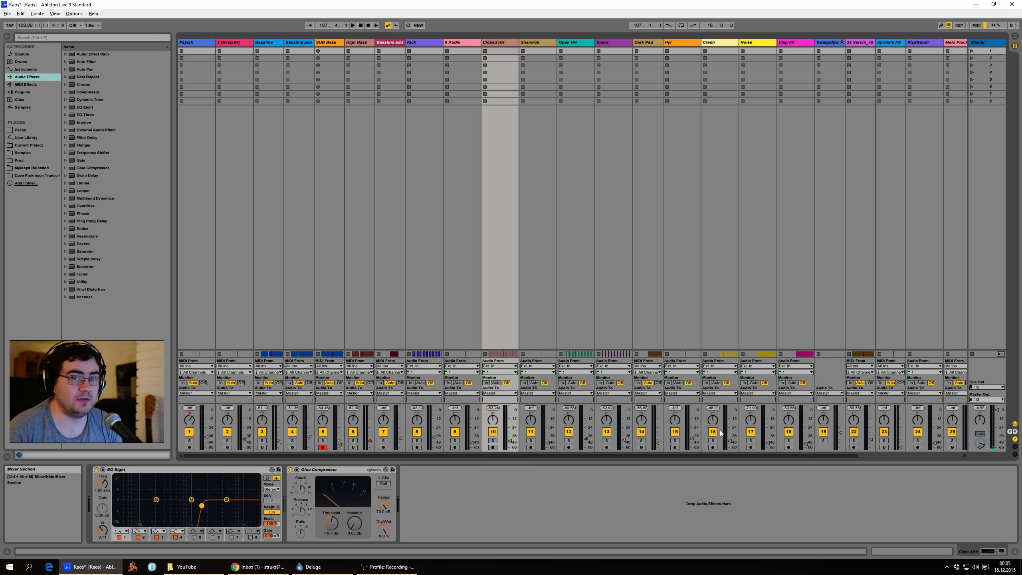
pyautogui.moveTo(773, 456); pyautogui.dragTo(982, 481)
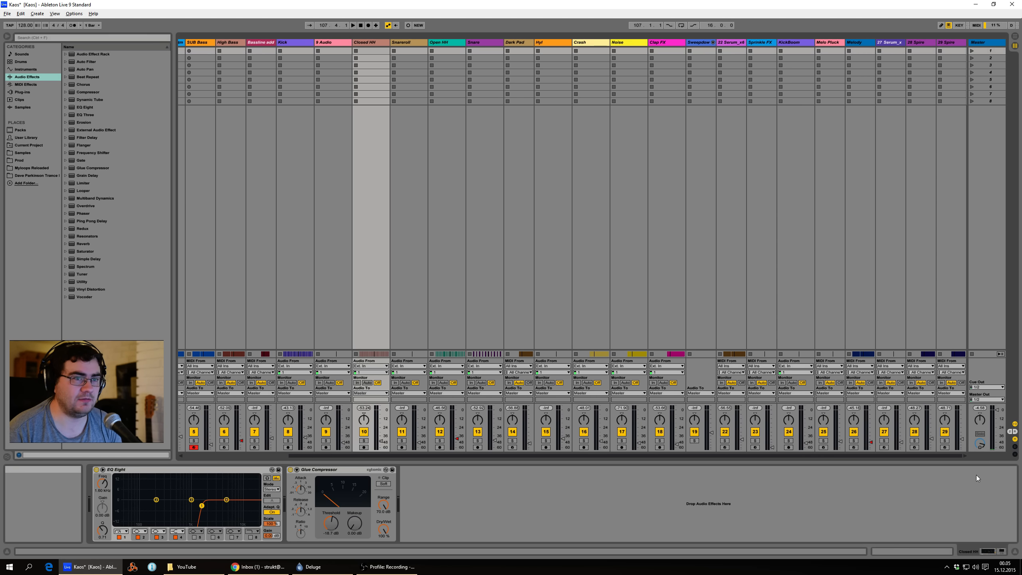
pyautogui.press('Tab')
# - Show the Master track's device chain and select its Warm Up Highs and Glue Compressor devices in turn
pyautogui.click(901, 450)
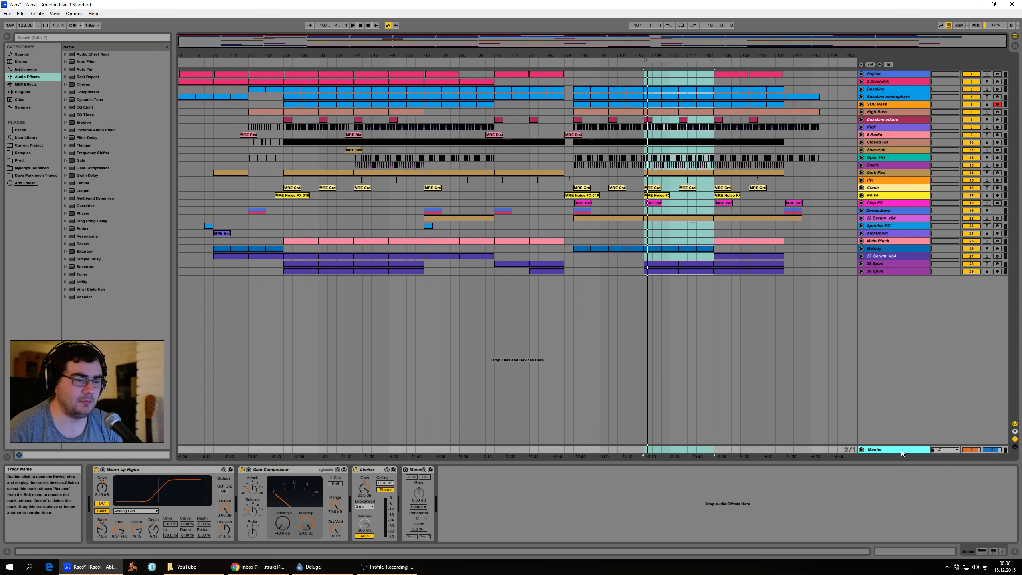
pyautogui.click(586, 512)
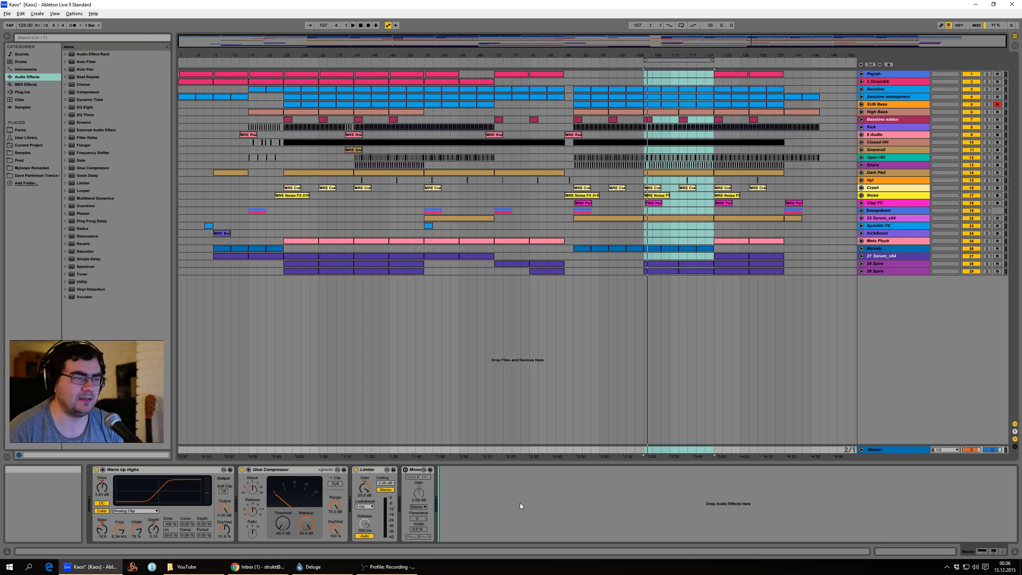
pyautogui.click(175, 473)
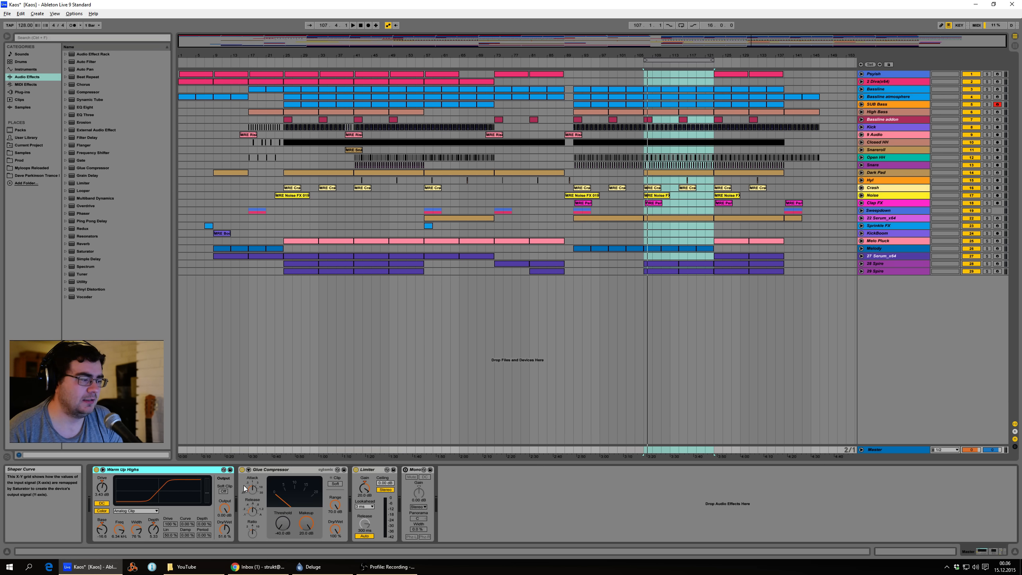
pyautogui.click(270, 473)
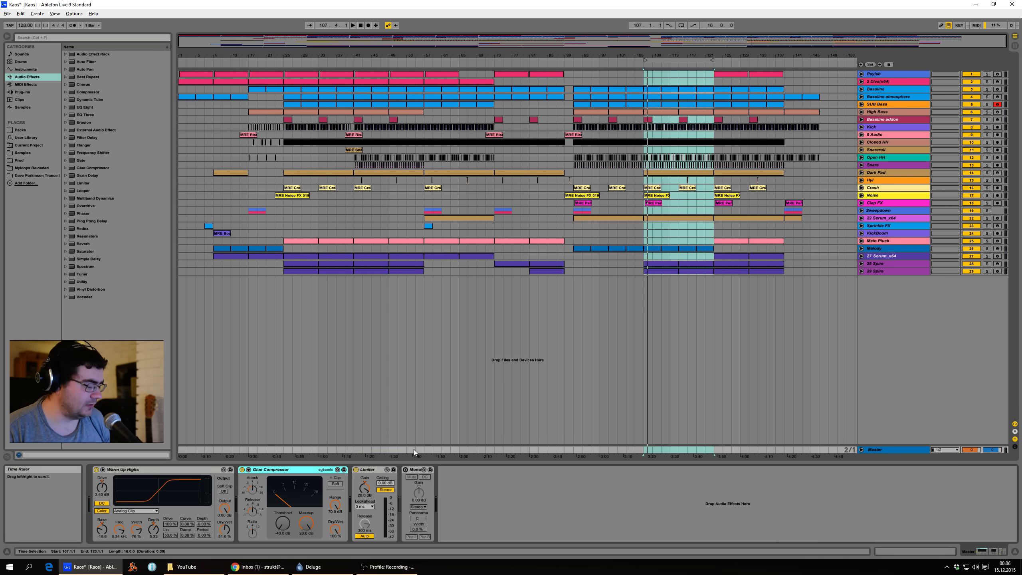
pyautogui.press('Tab')
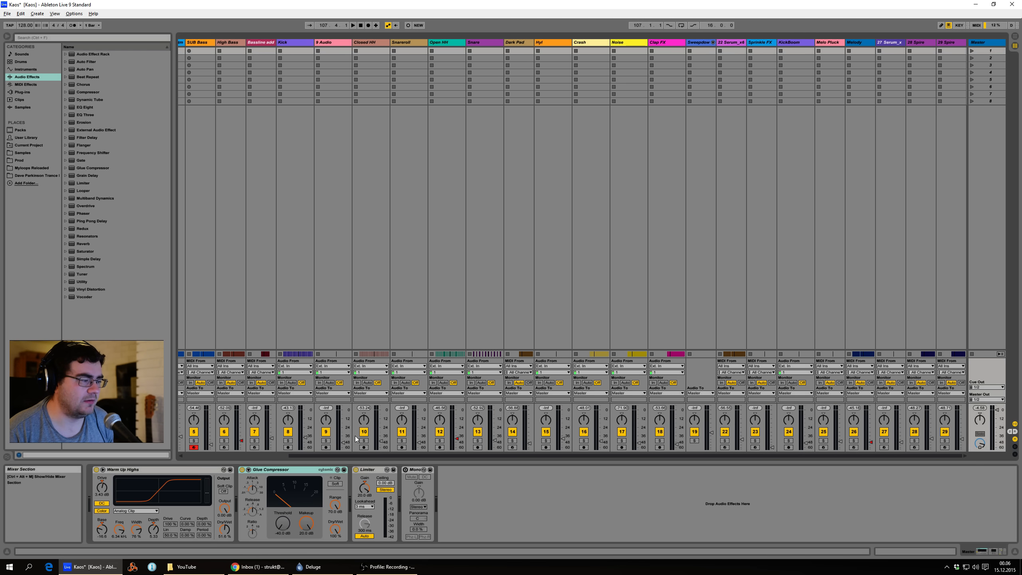
pyautogui.press('Tab')
pyautogui.press('space')
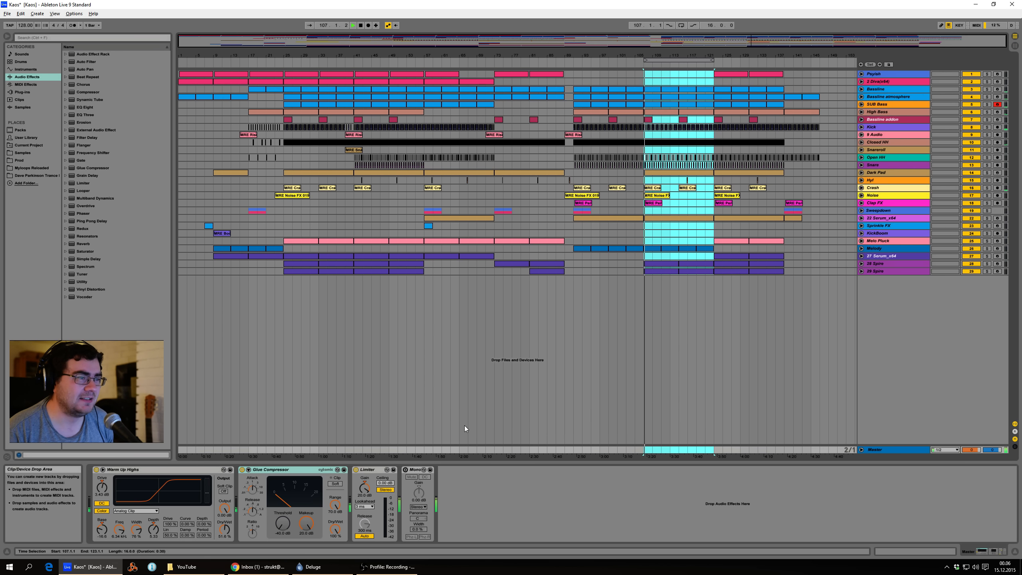
pyautogui.press('space')
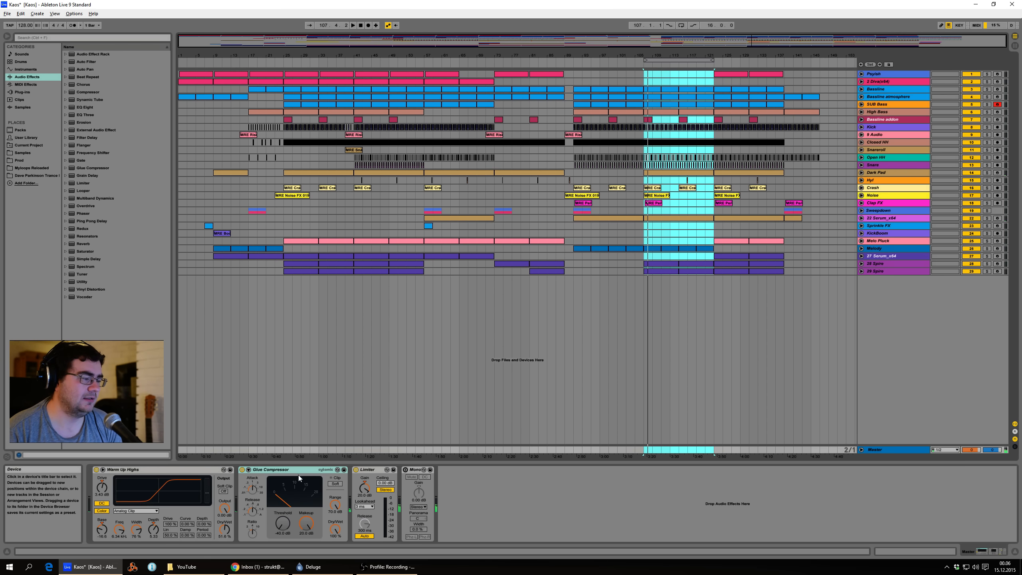
# - Examine the Master's Glue Compressor threshold and Limiter, and play the full mix from bar 107 again
pyautogui.click(287, 527)
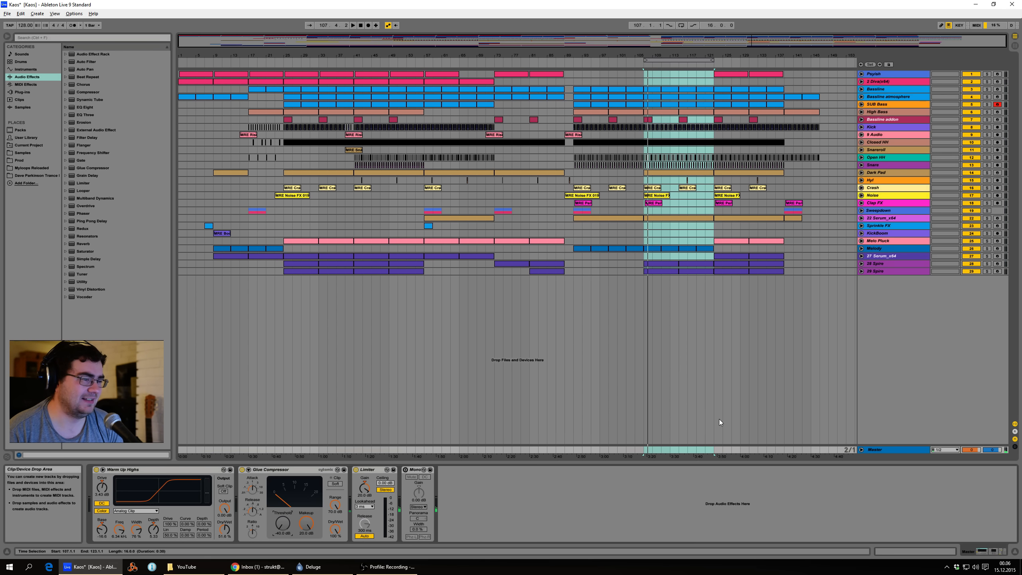
pyautogui.click(374, 470)
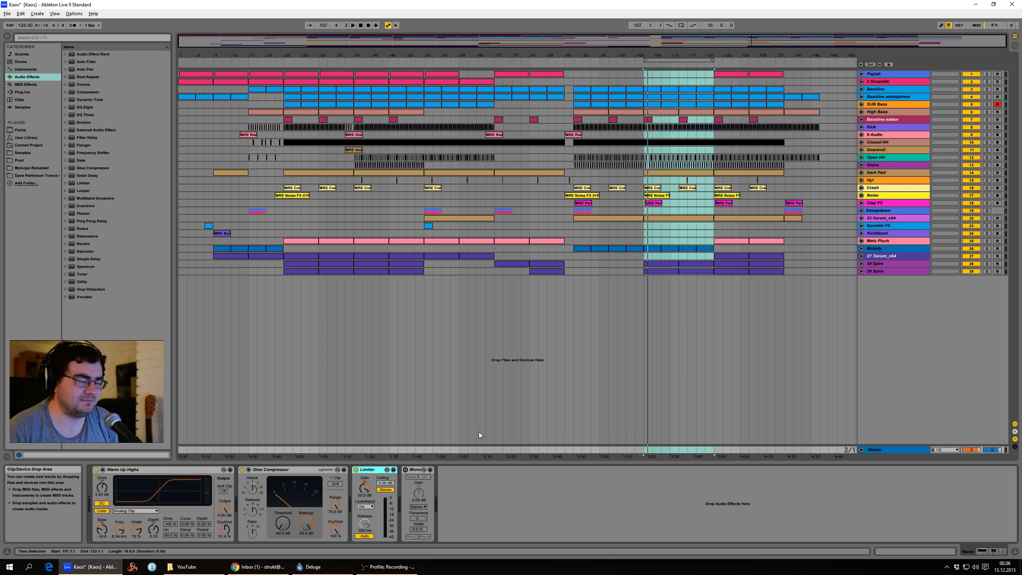
pyautogui.press('space')
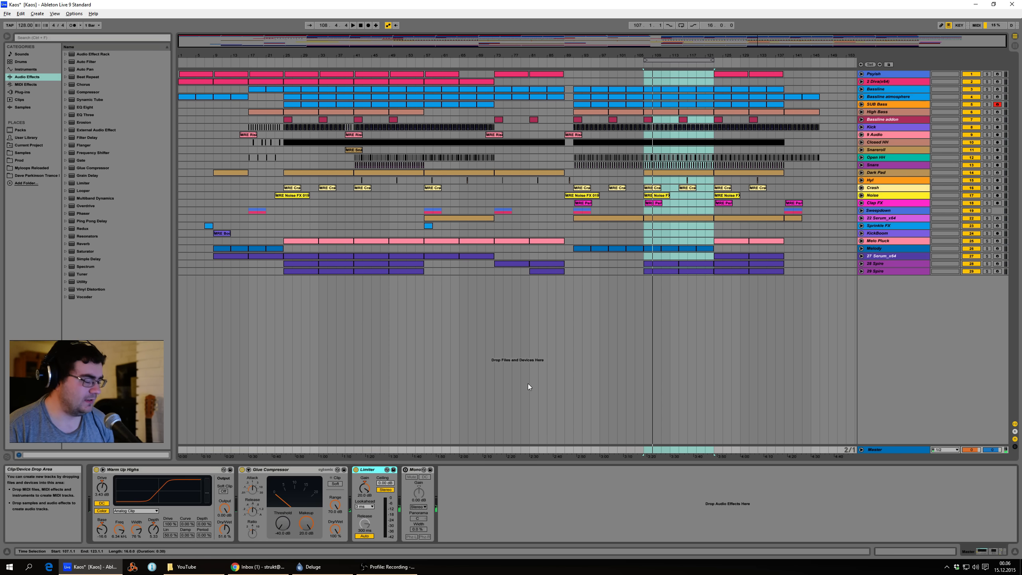
# - Look over all channel levels in the Session View mixer, from the first track to the Master, and show the Master's Limiter
pyautogui.press('Tab')
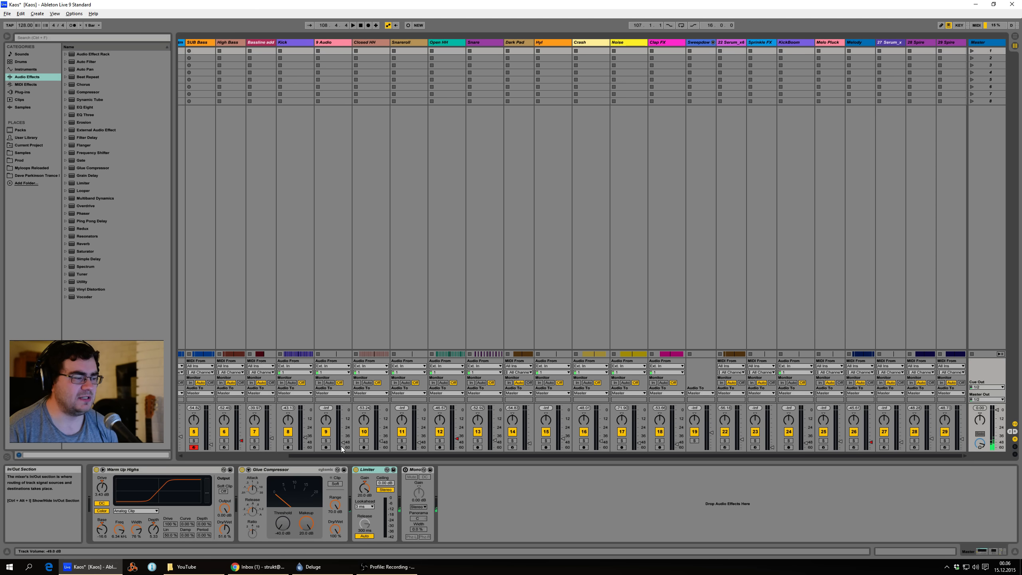
pyautogui.moveTo(317, 458); pyautogui.dragTo(180, 454)
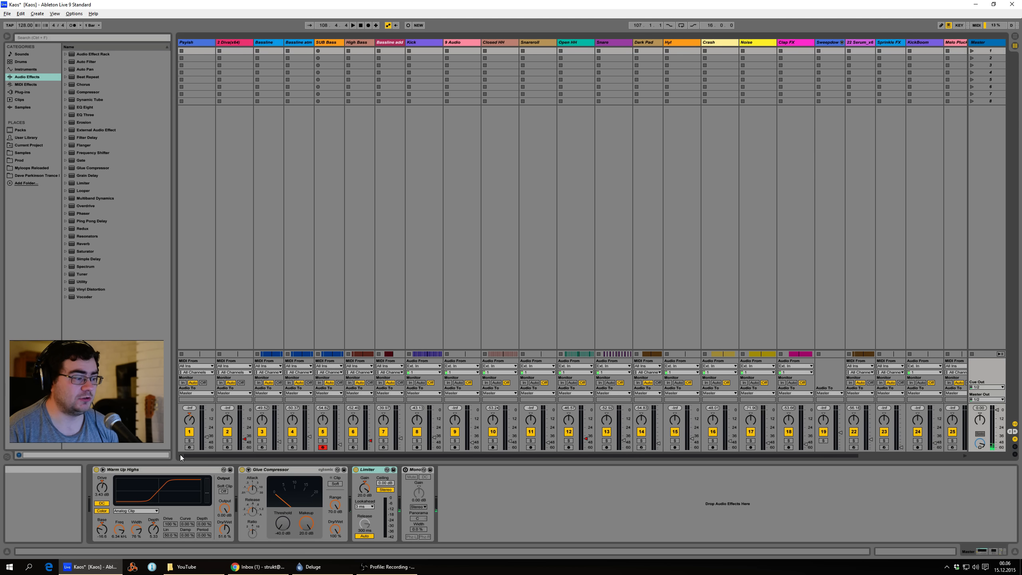
pyautogui.moveTo(416, 455); pyautogui.dragTo(701, 481)
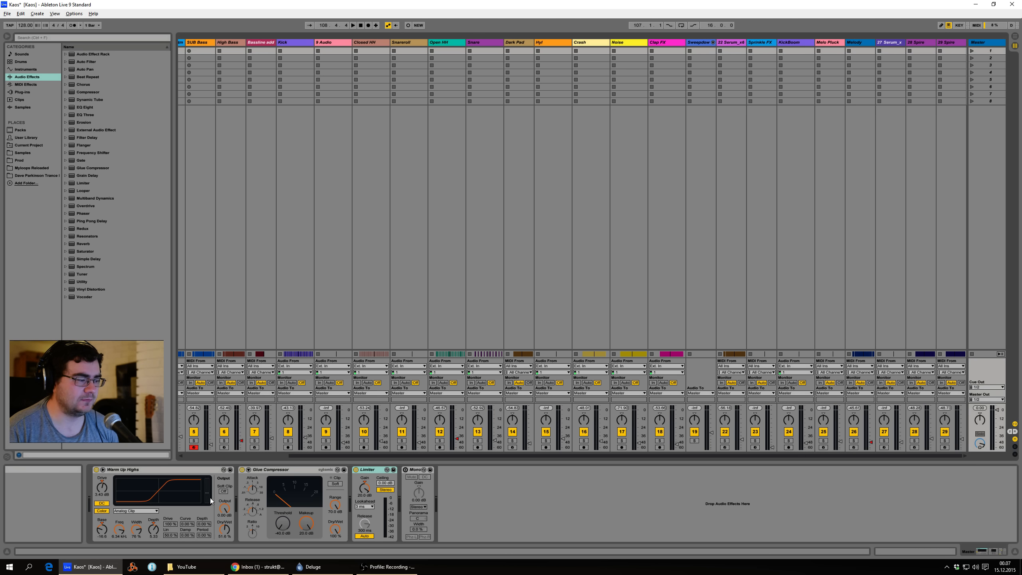
pyautogui.click(984, 550)
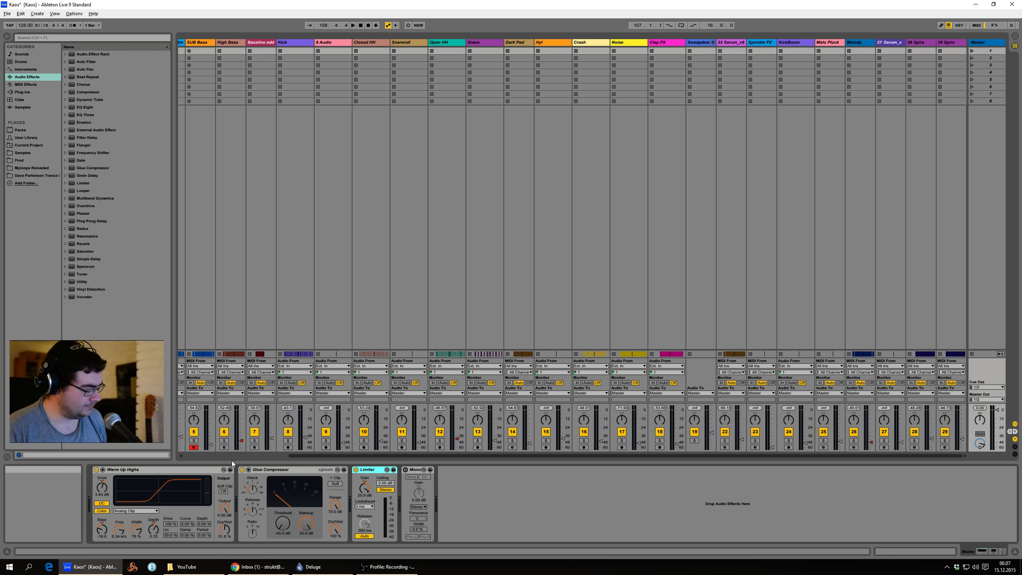
# - Return to the Arrangement View, clear the time selection and reset the playback position to the song start at 1.1.1
pyautogui.press('Tab')
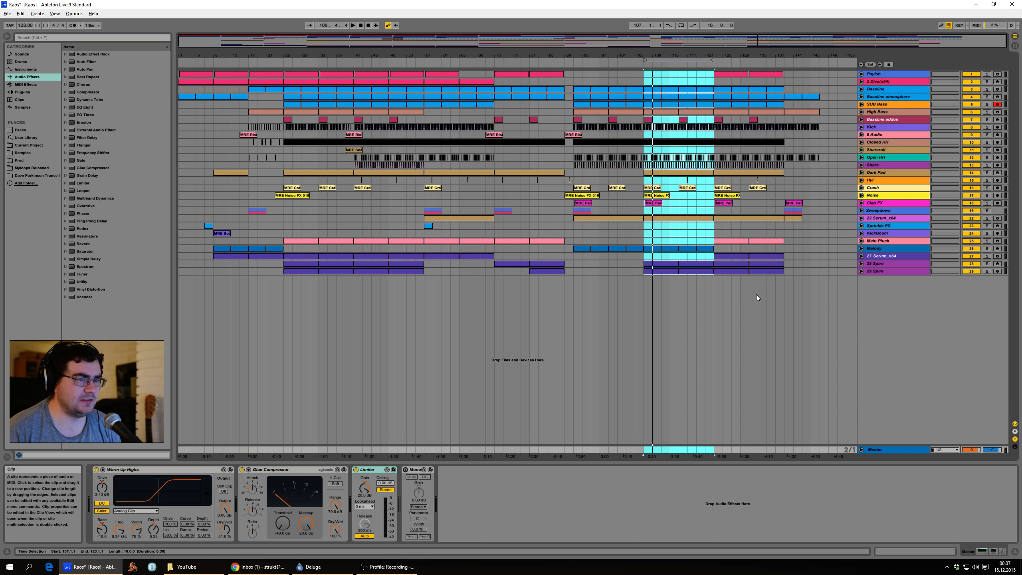
pyautogui.click(764, 320)
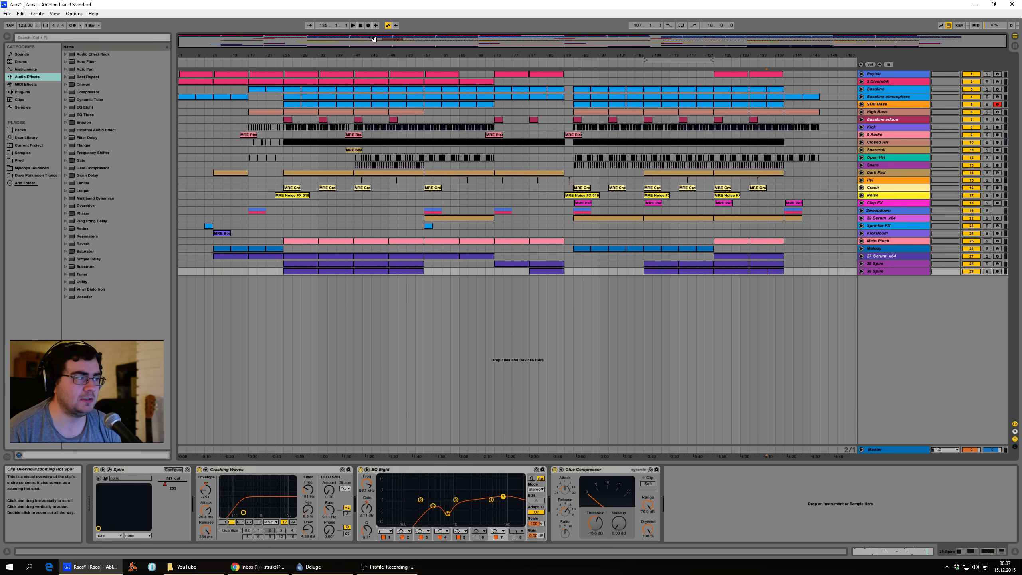
pyautogui.click(360, 26)
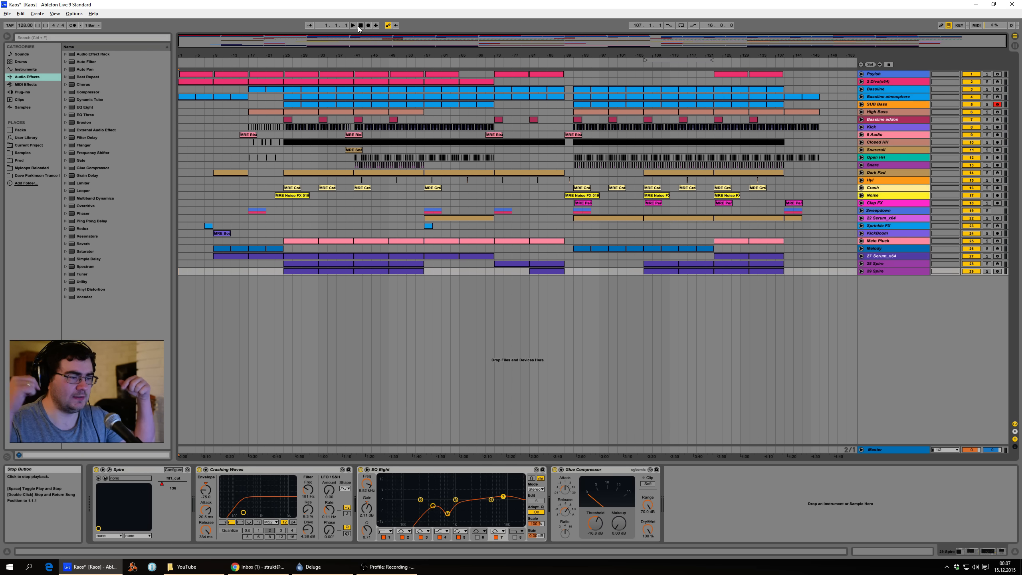